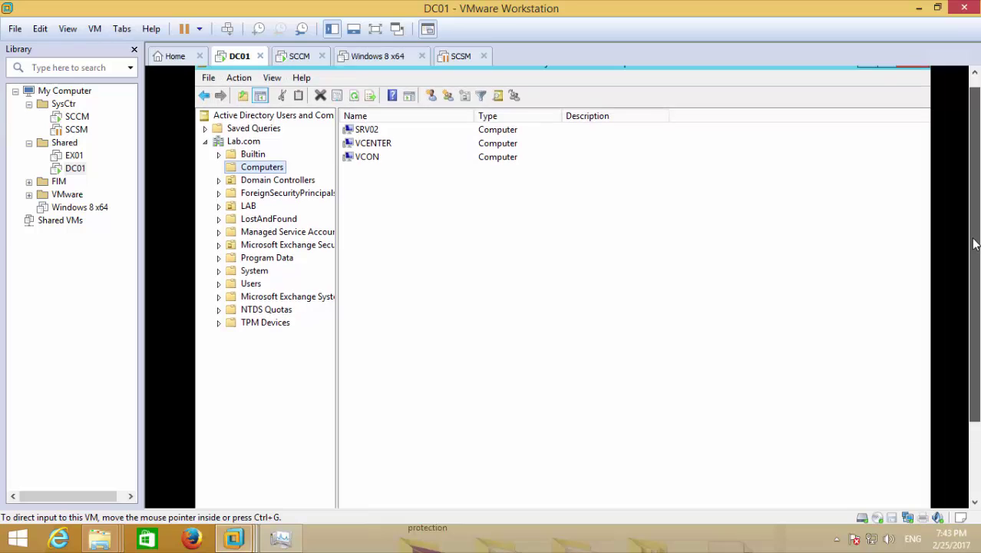
Switch from the SCCM VM tab to the powered-off Windows 8 x64 VM's summary page.
click(299, 56)
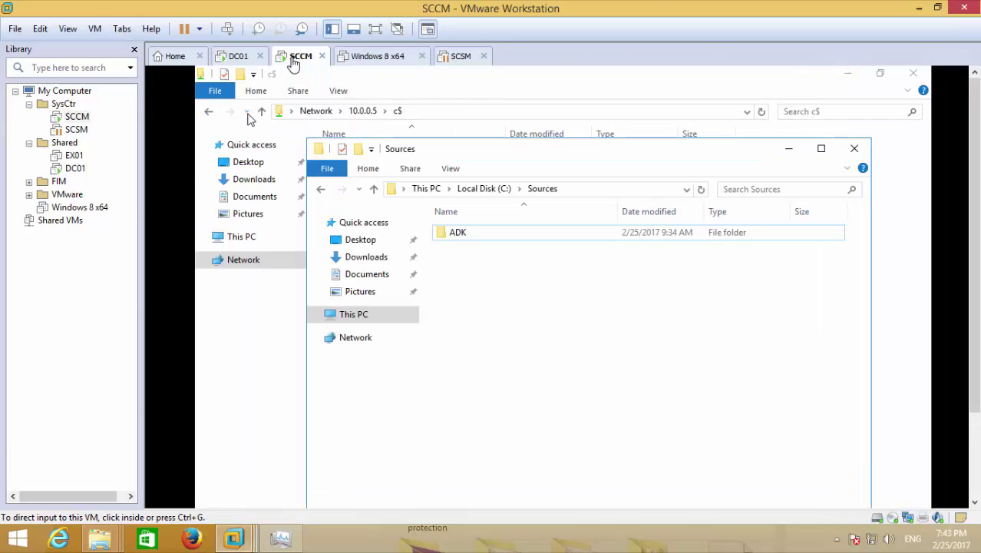
click(376, 61)
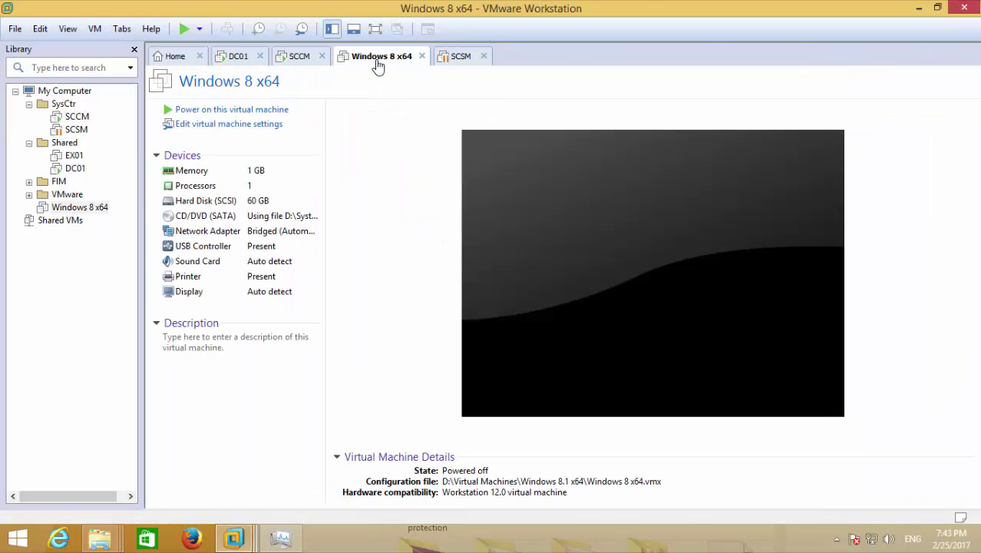
In the SCCM VM, open the ADK sources folder and launch adksetup.
click(282, 63)
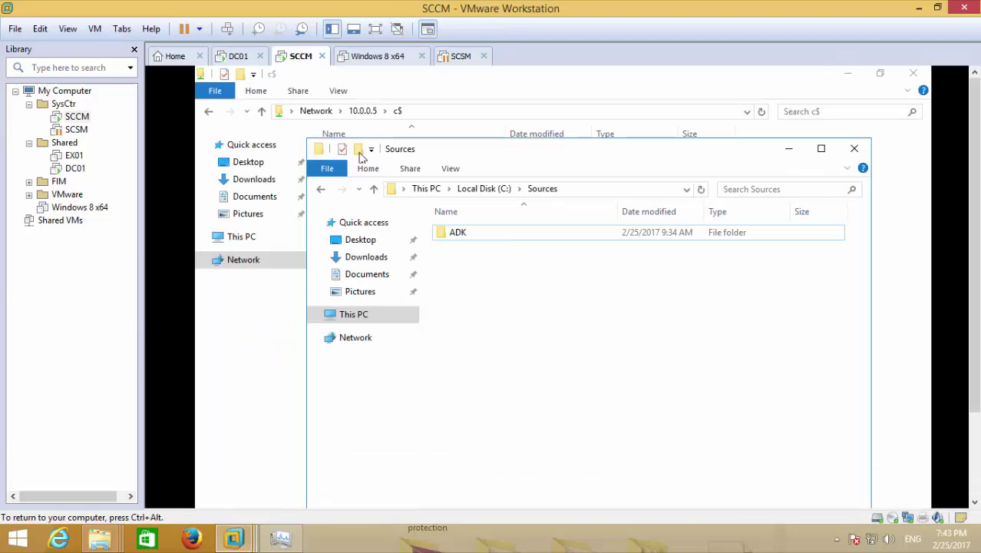
click(461, 233)
double_click(461, 232)
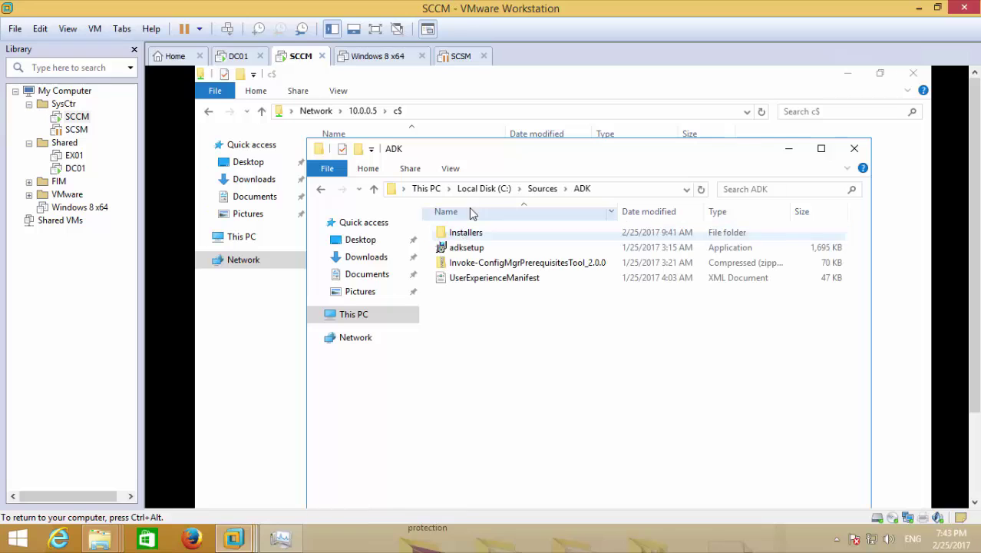
drag(523, 154, 519, 133)
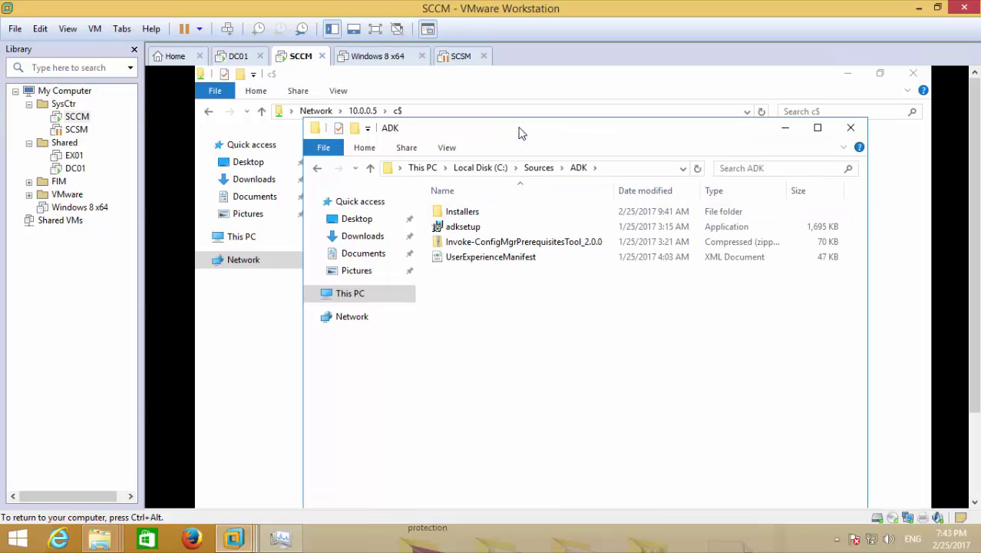
click(483, 217)
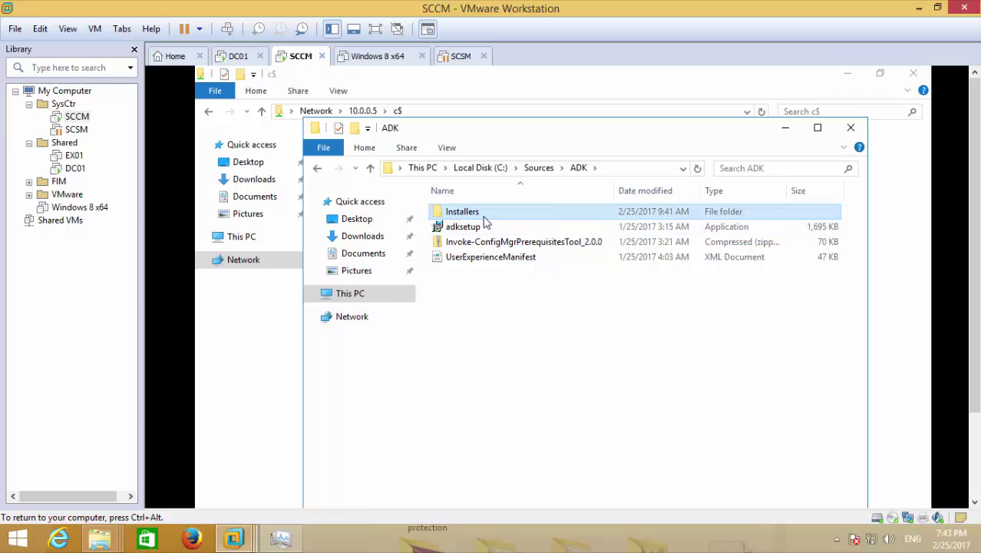
double_click(484, 218)
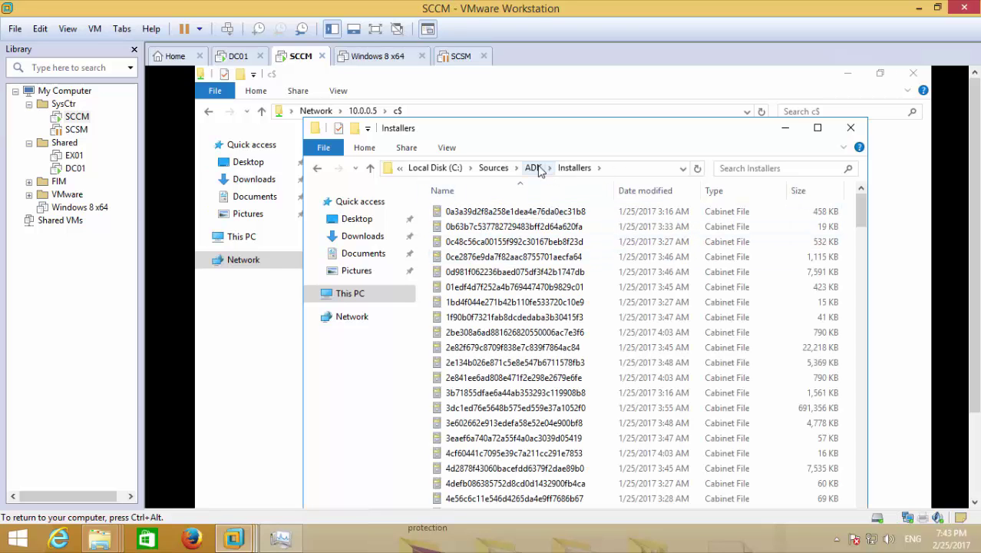
click(535, 169)
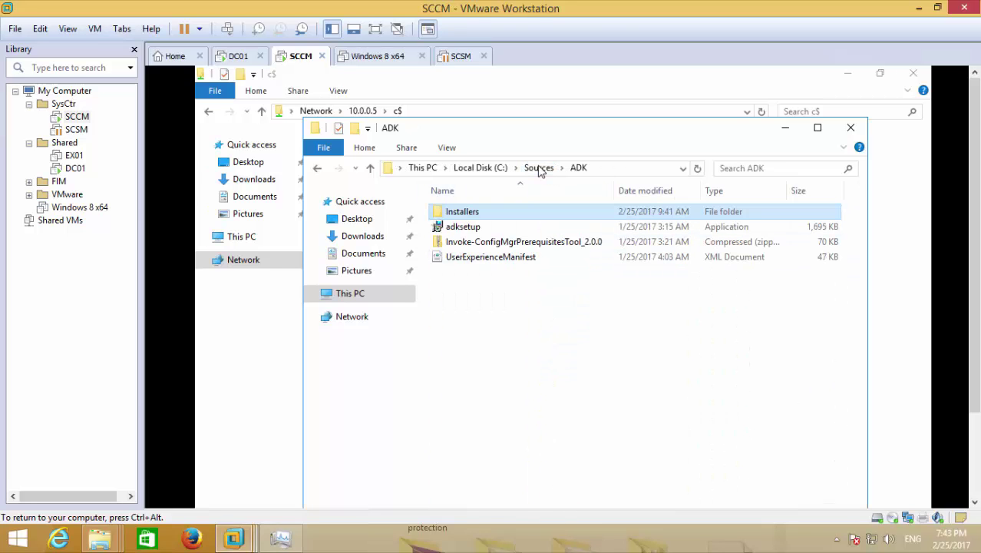
double_click(495, 227)
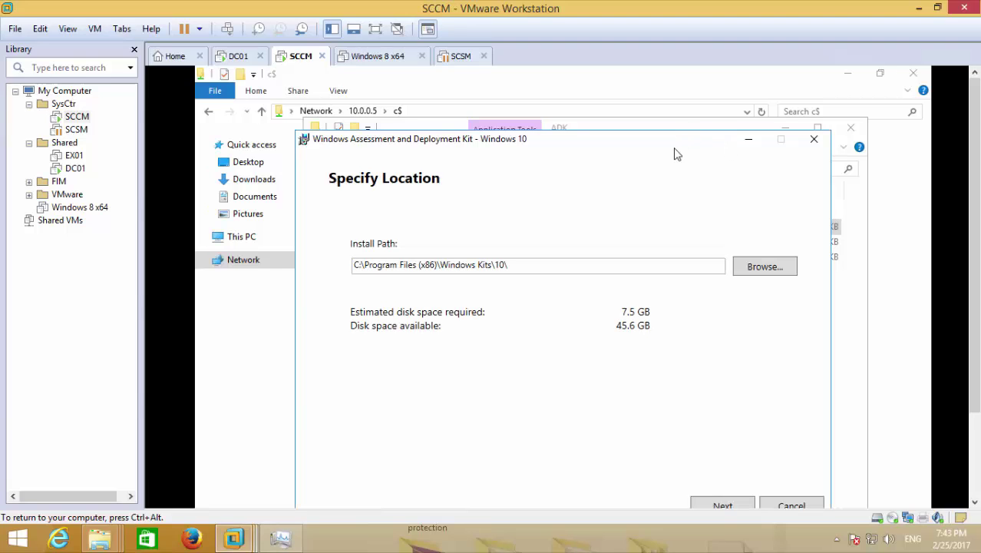
Cancel the ADK setup and minimize the ADK and c$ folder windows.
drag(675, 148, 668, 119)
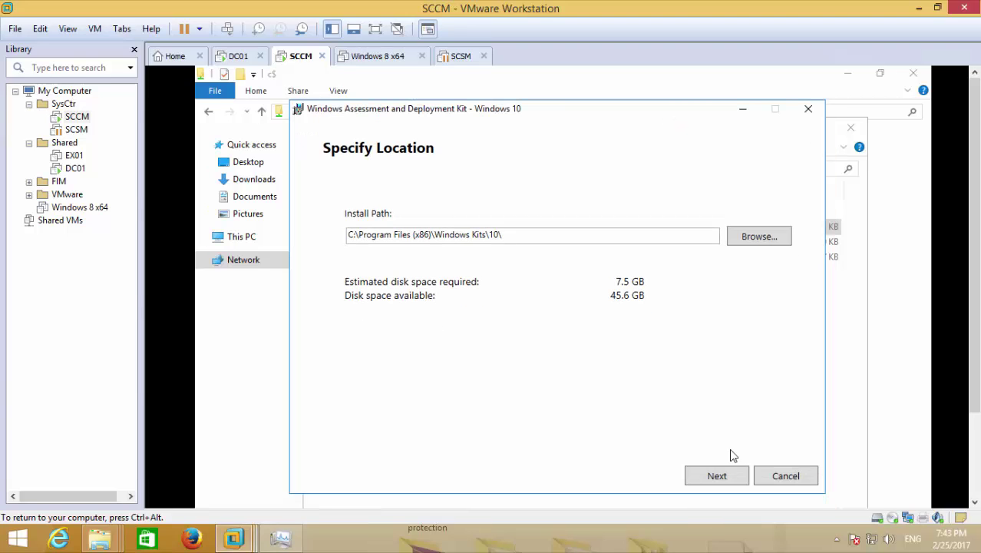
click(783, 475)
click(617, 391)
click(743, 109)
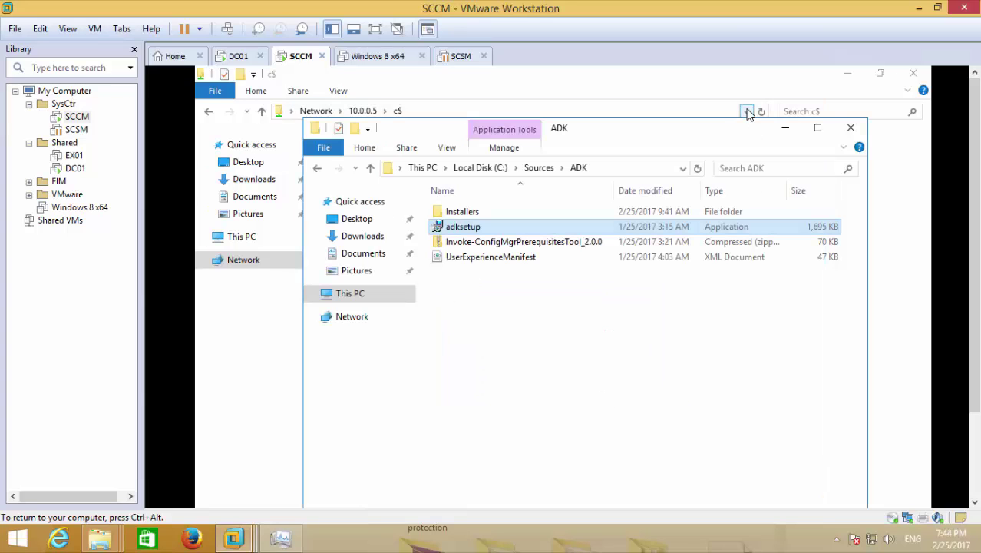
click(797, 137)
click(848, 73)
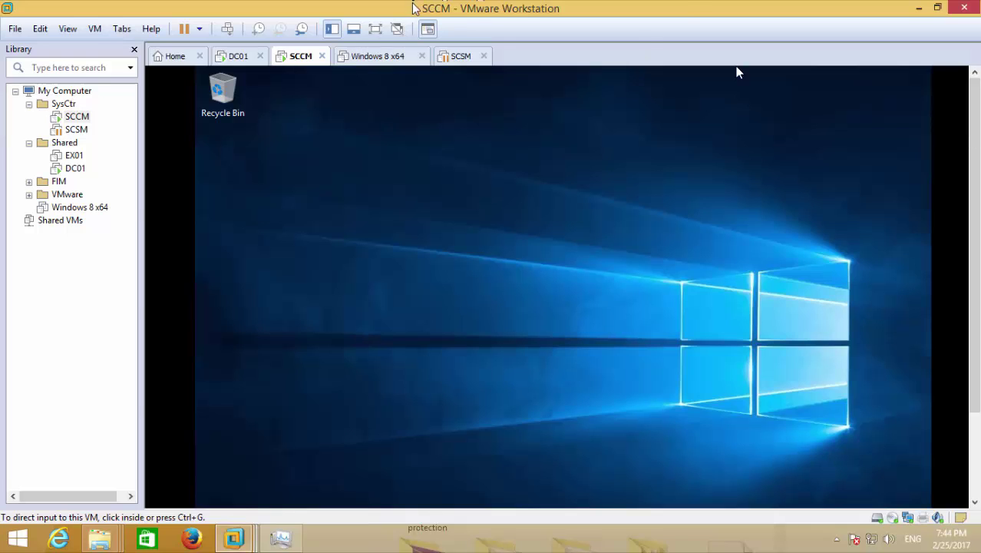
In full screen, run Add Roles and Features on SCCM01.Lab.com selecting .NET Framework 3.5 Features.
key(ctrl+alt+Return)
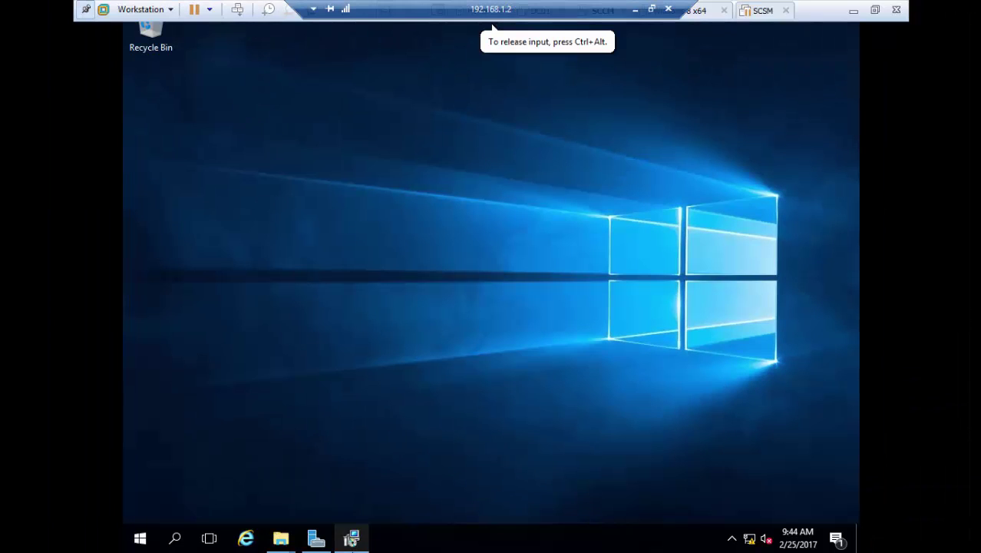
click(316, 538)
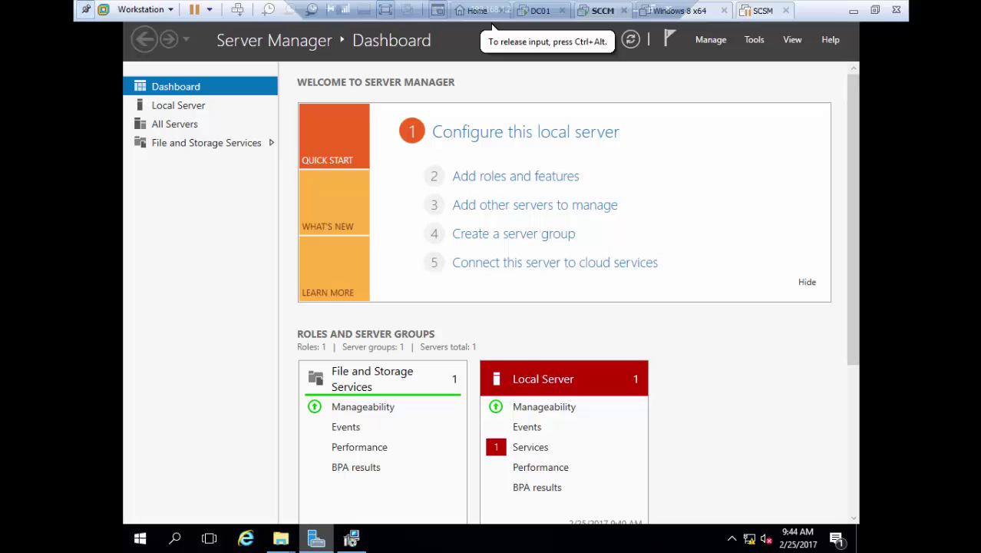
click(494, 177)
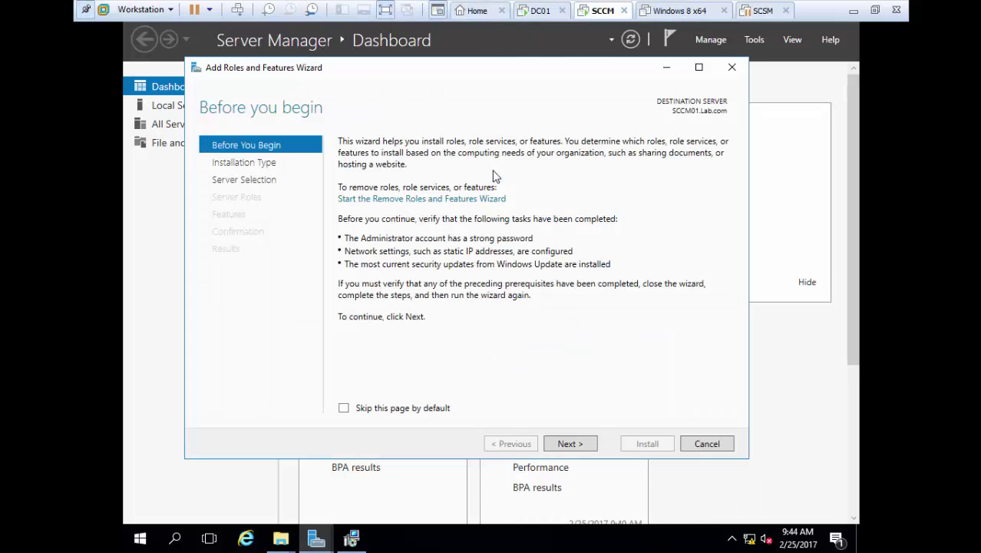
click(571, 443)
click(570, 444)
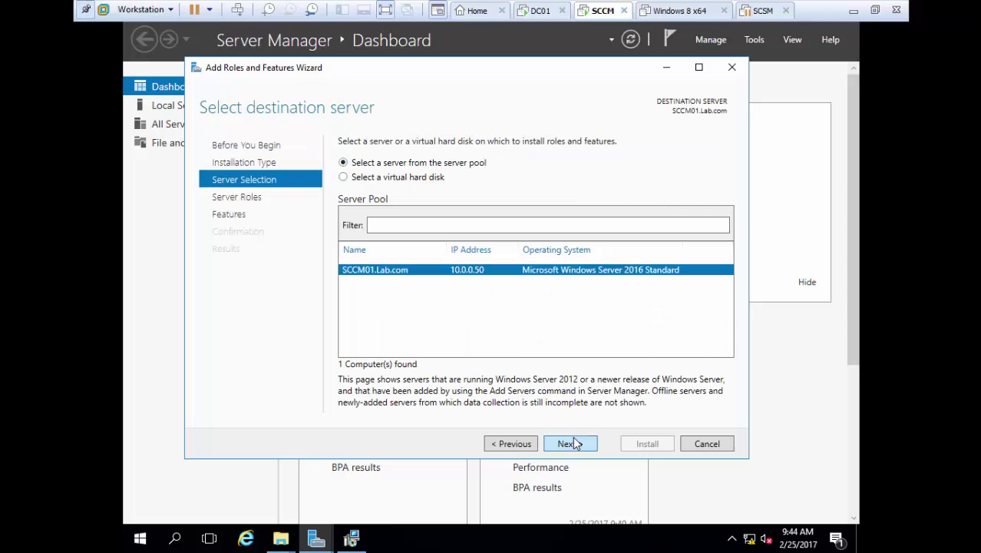
click(575, 446)
click(575, 446)
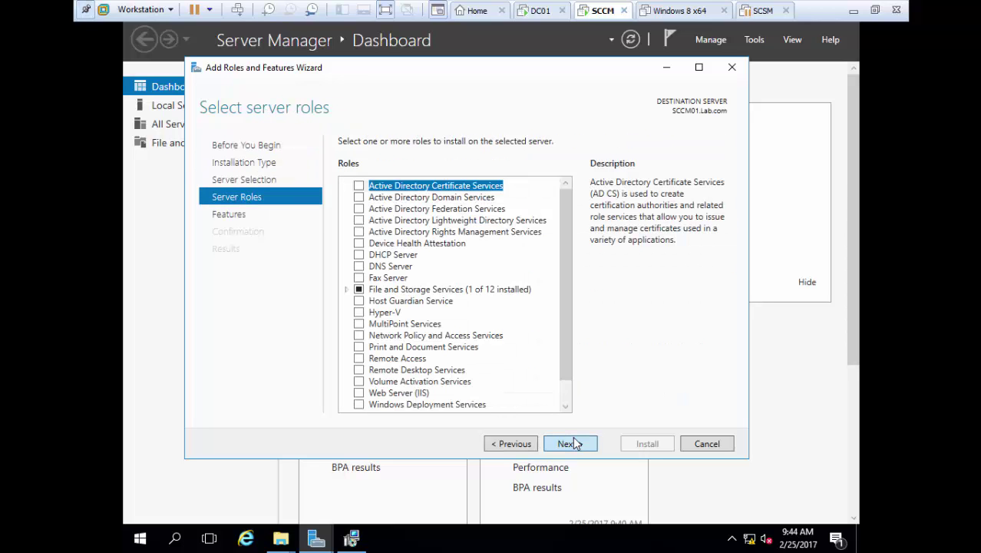
click(358, 185)
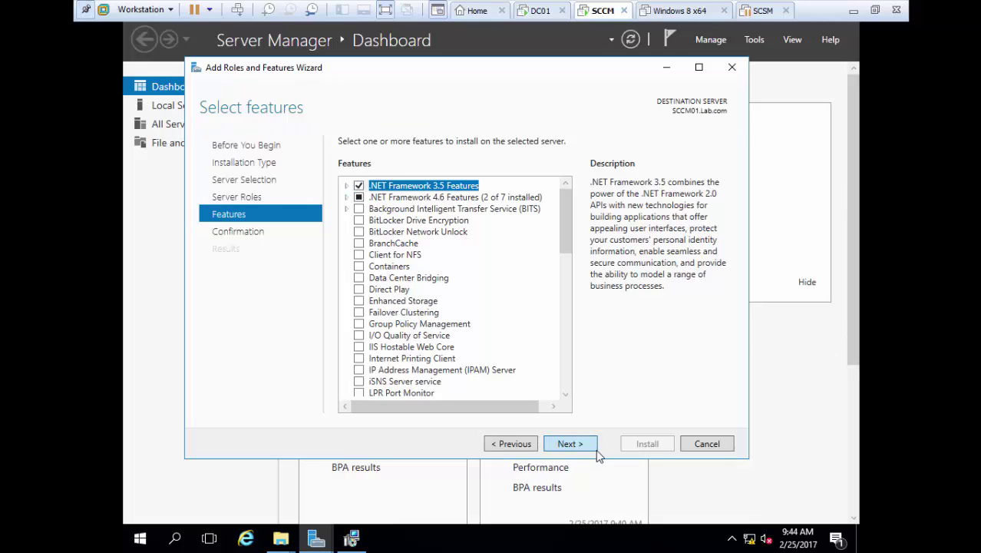
click(591, 449)
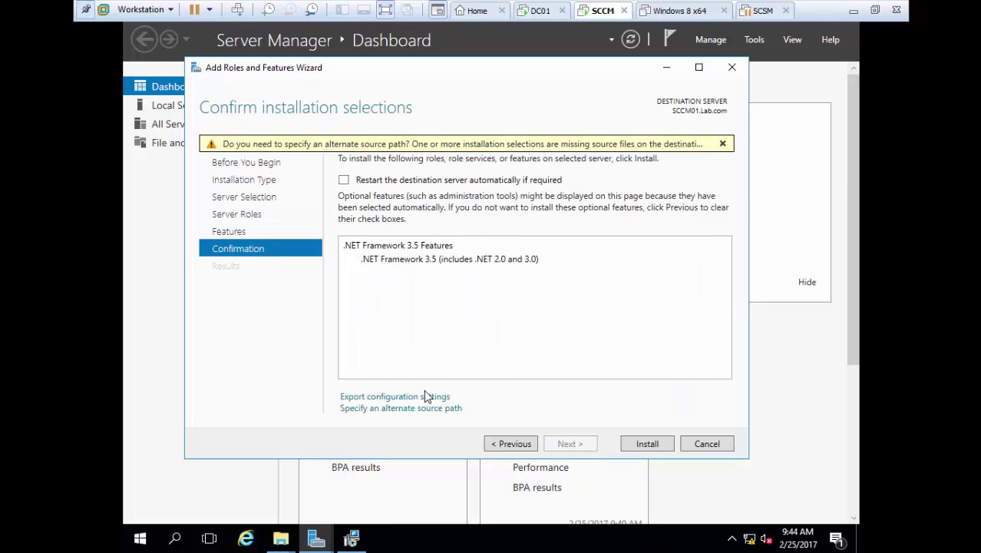
Set the .NET 3.5 alternate source path to d:\sources\sxs.
click(416, 409)
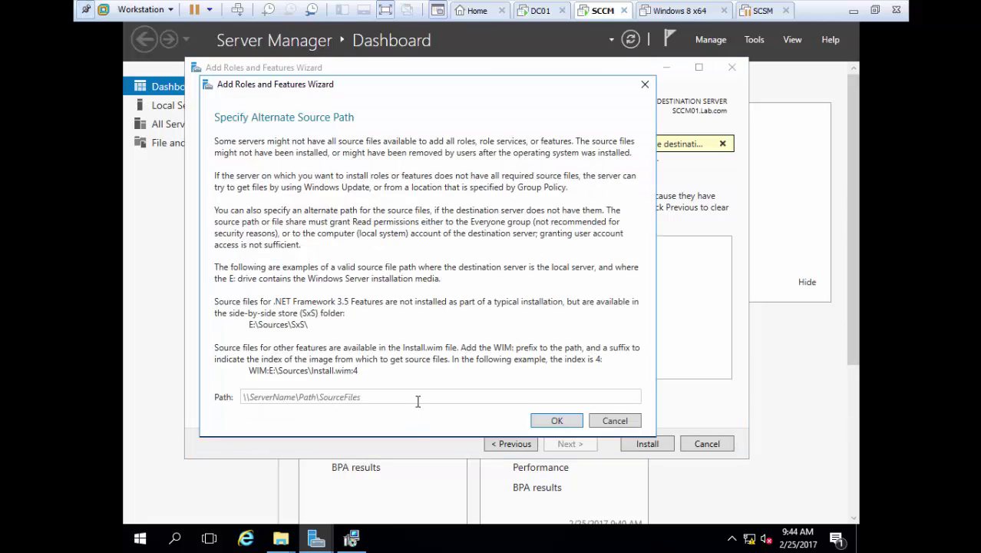
click(418, 397)
text(d)
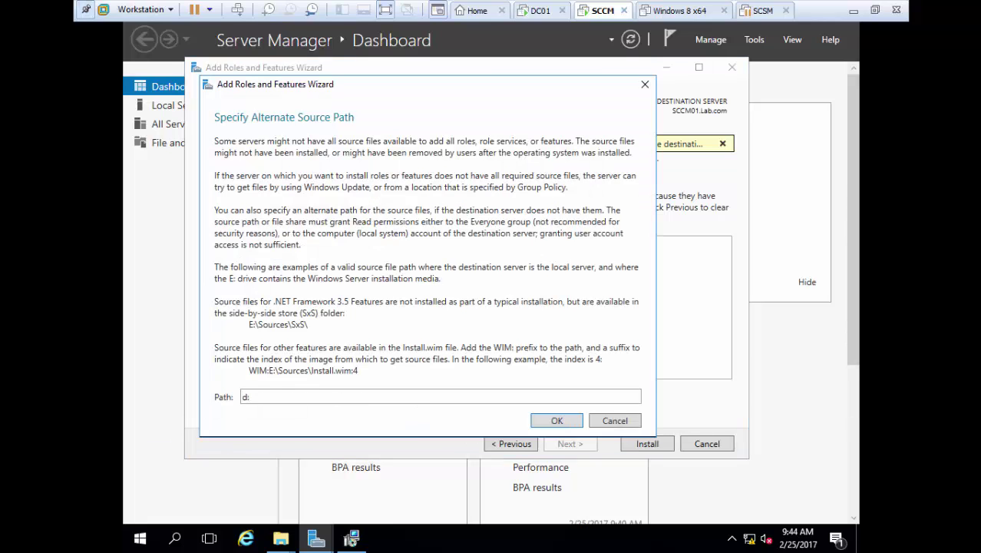
text(:\sources\sxs)
click(556, 422)
Load the Windows Server 2016 ISO into the SCCM VM's CD/DVD drive.
mouse_move(606, 17)
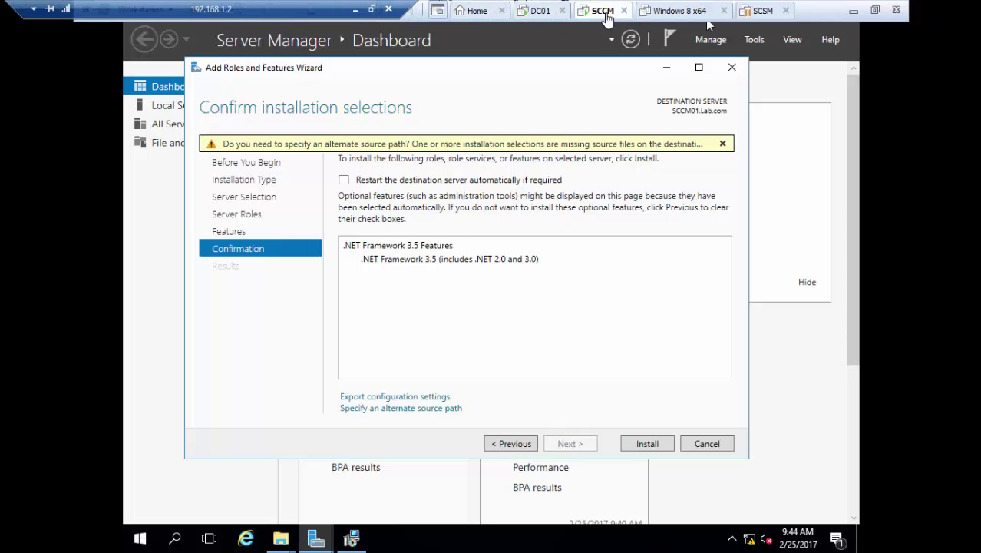
right_click(607, 17)
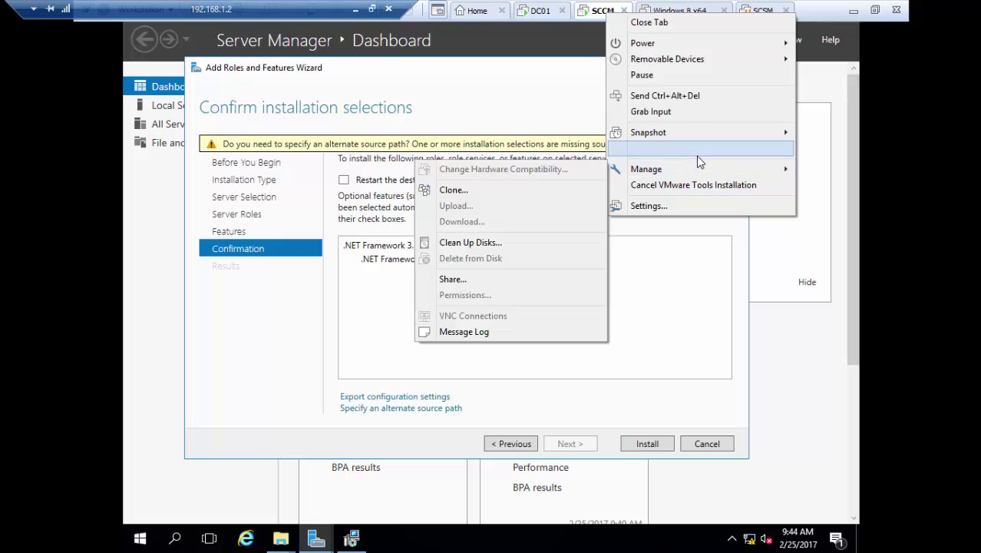
click(683, 206)
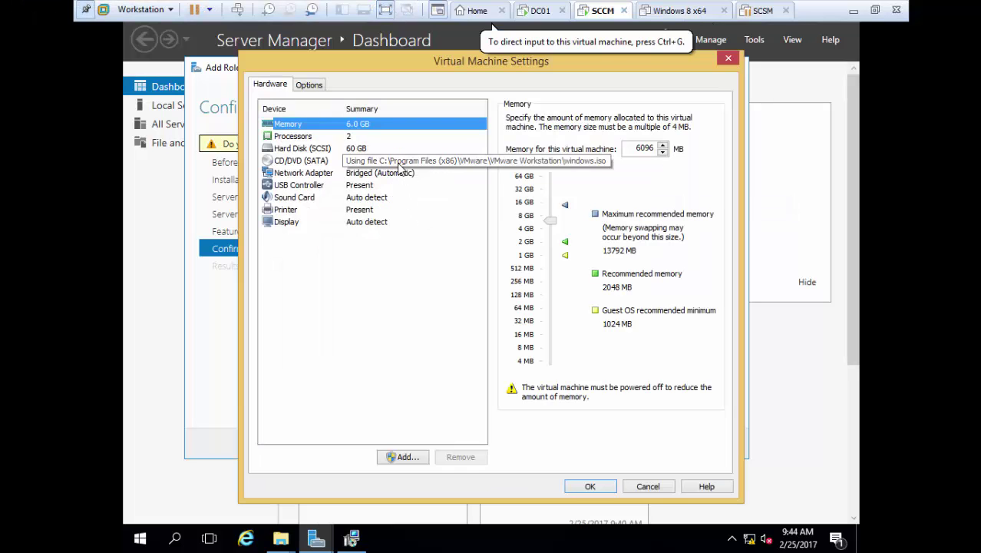
click(398, 166)
click(687, 225)
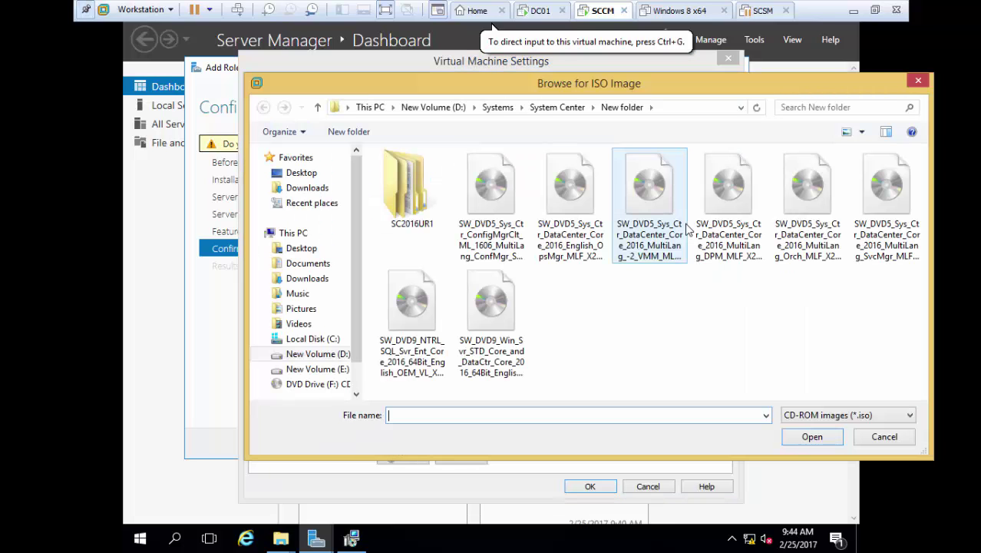
click(492, 307)
click(812, 436)
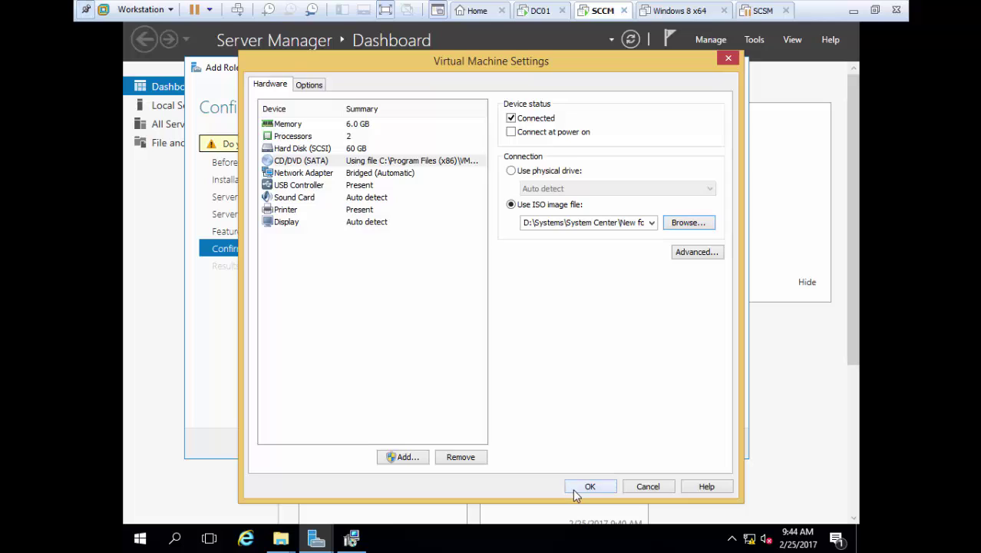
click(575, 488)
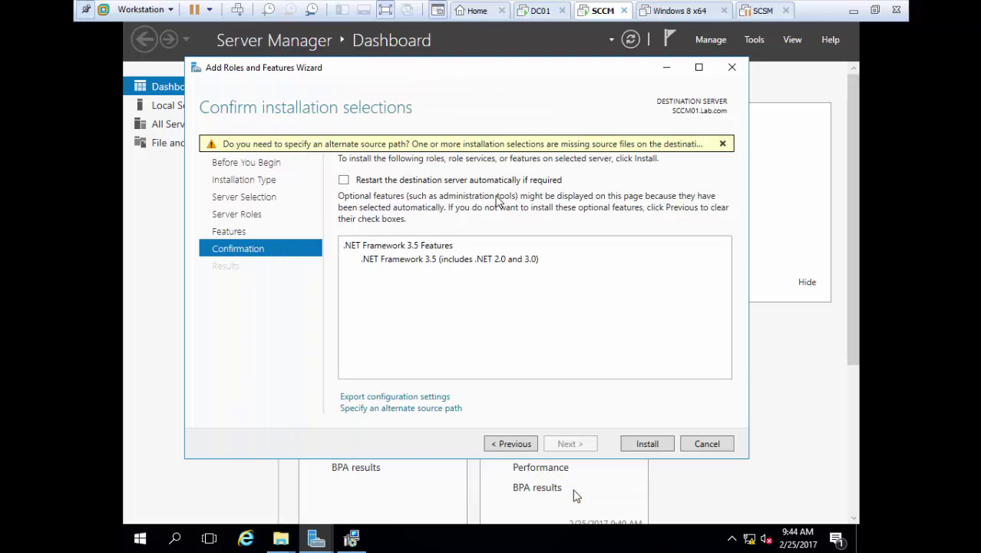
Install .NET Framework 3.5 Features and wait for Installation succeeded.
click(646, 444)
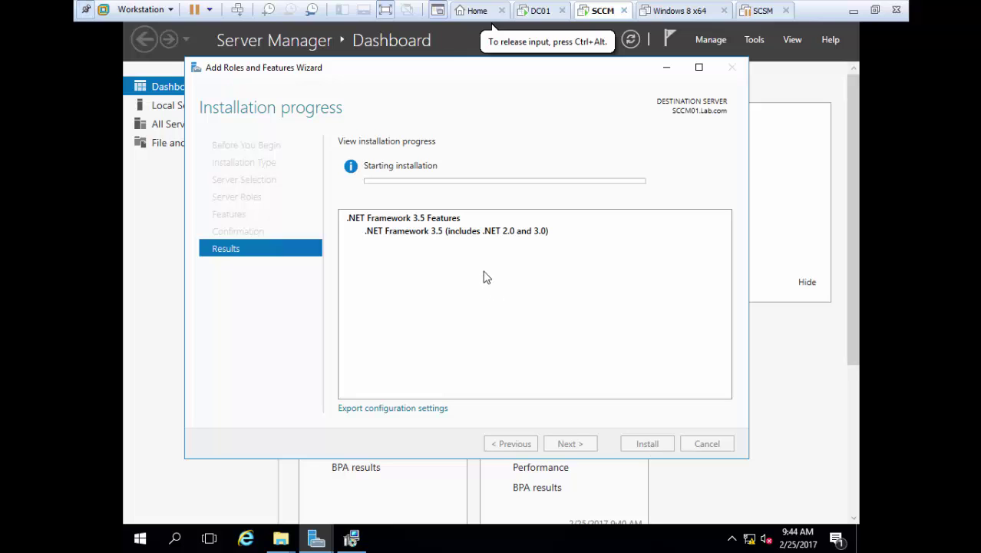
click(874, 10)
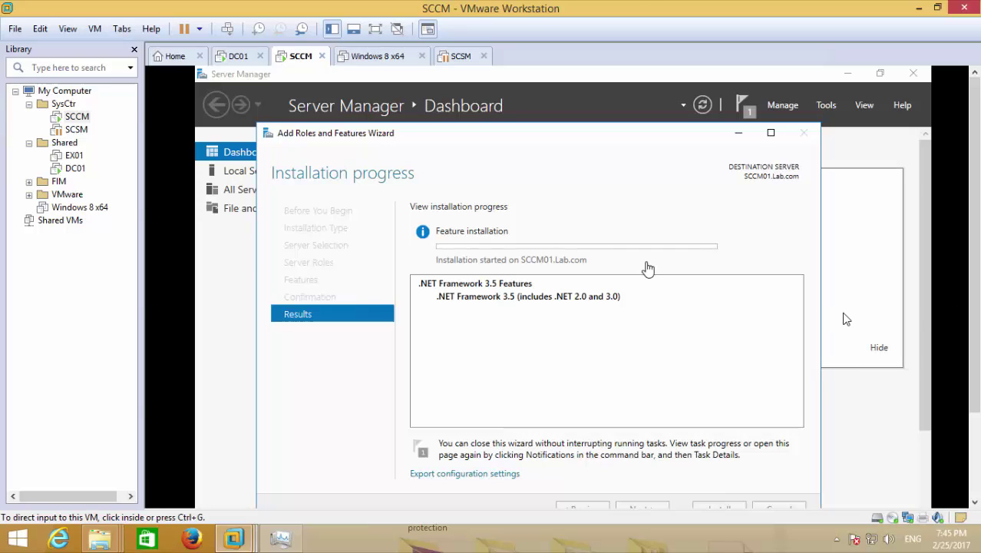
click(372, 8)
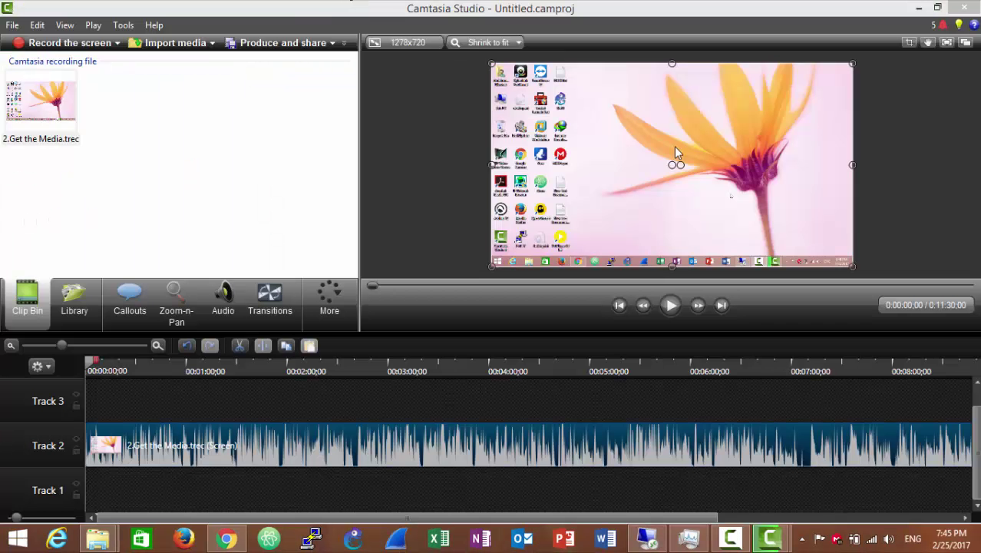
click(769, 539)
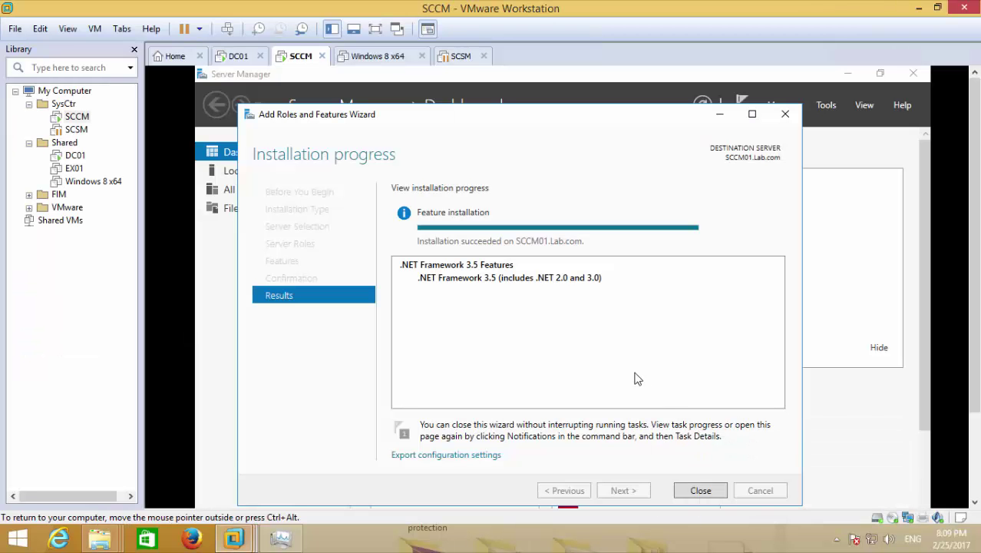
Close the finished wizard and browse the SCCM VM's CD/DVD settings to the System Center images.
click(706, 492)
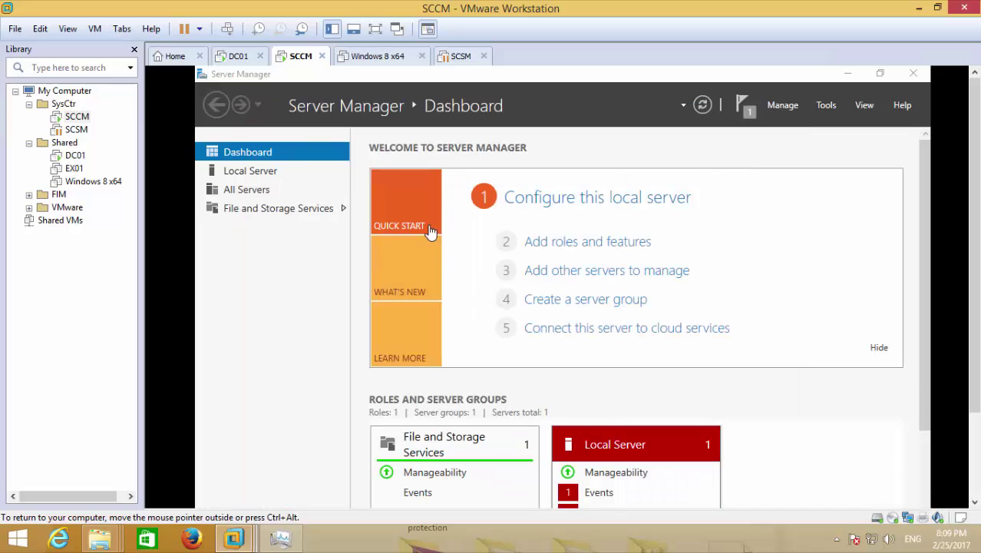
right_click(308, 64)
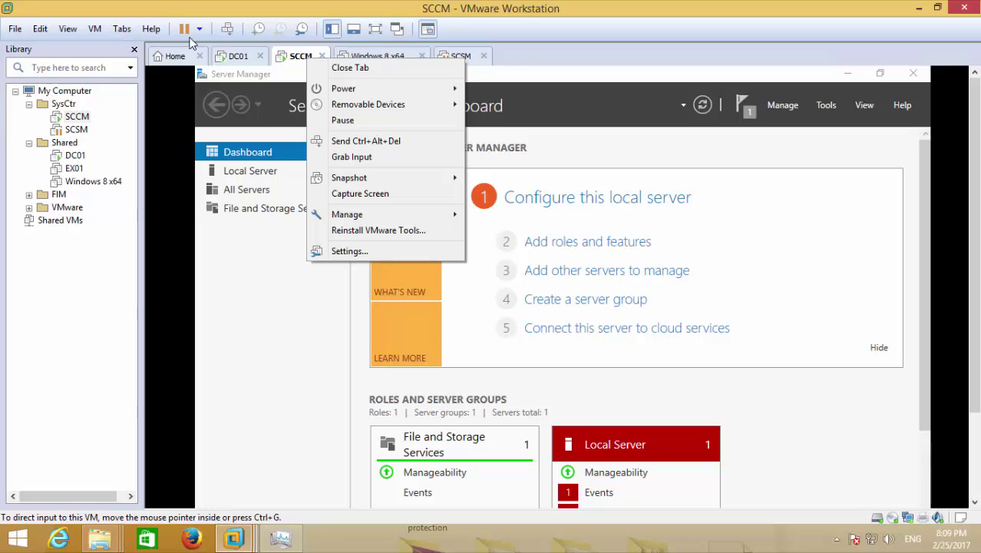
click(438, 252)
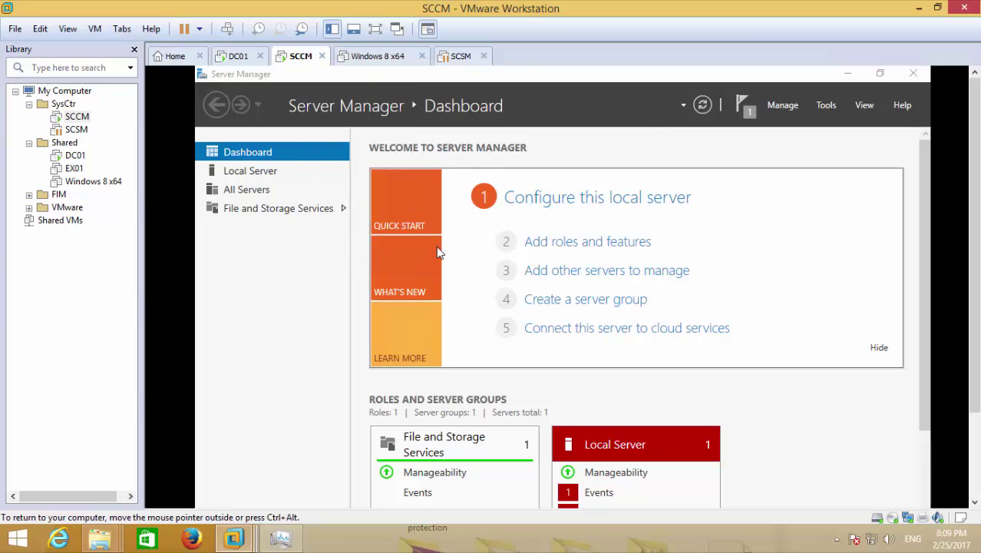
click(375, 147)
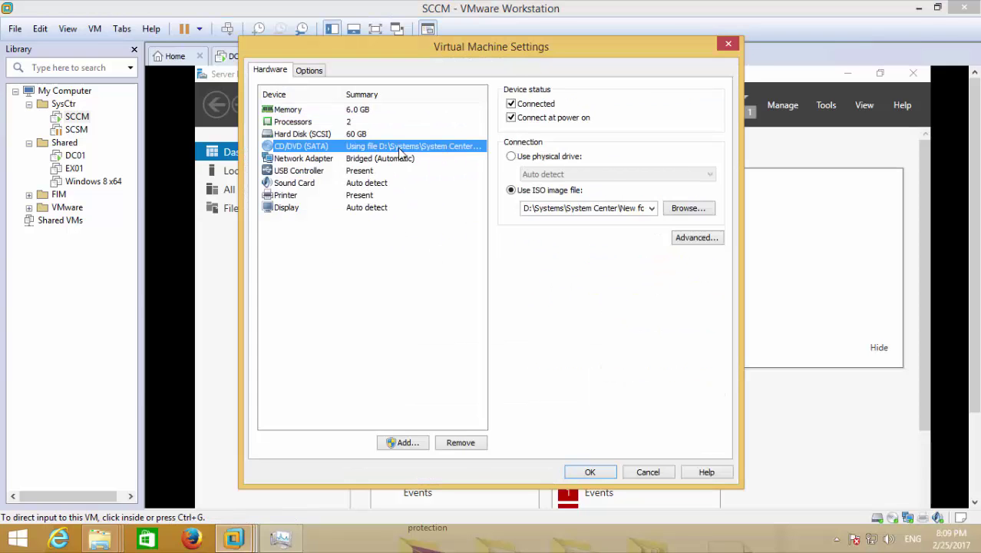
click(689, 210)
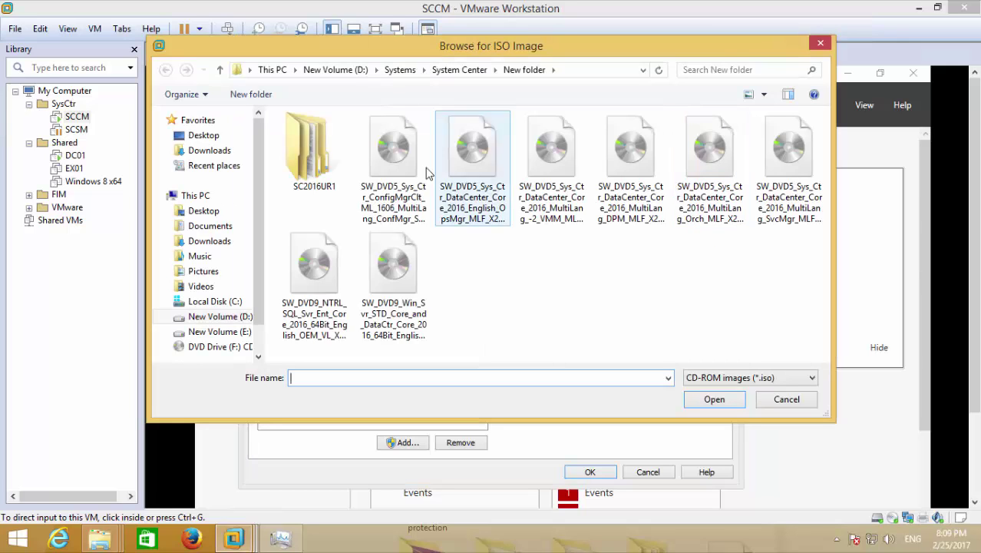
click(442, 75)
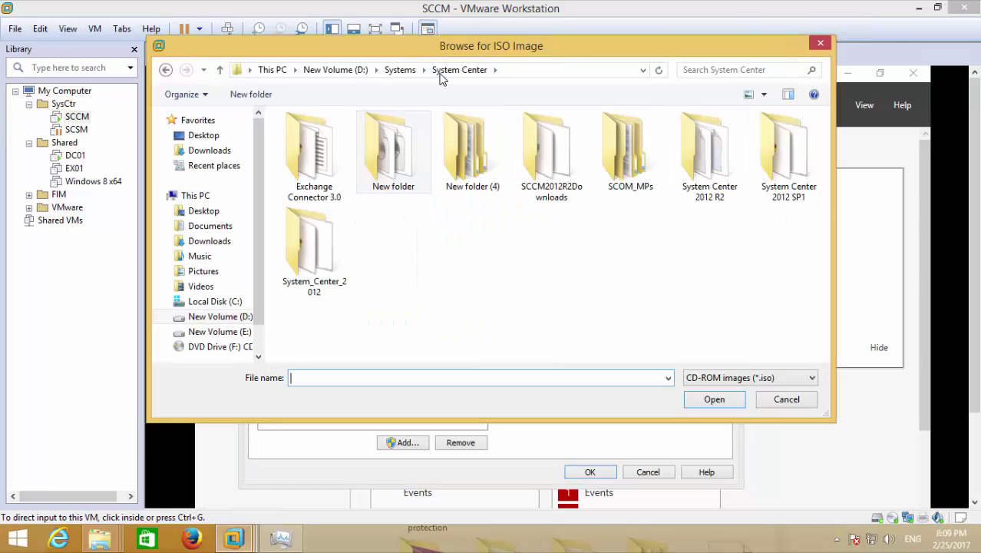
double_click(400, 189)
Pick SQL_Server_2014_enterprise_edition_x64_dvd_3932700.iso from SQL Server\2014 and apply it to the DVD drive.
click(795, 148)
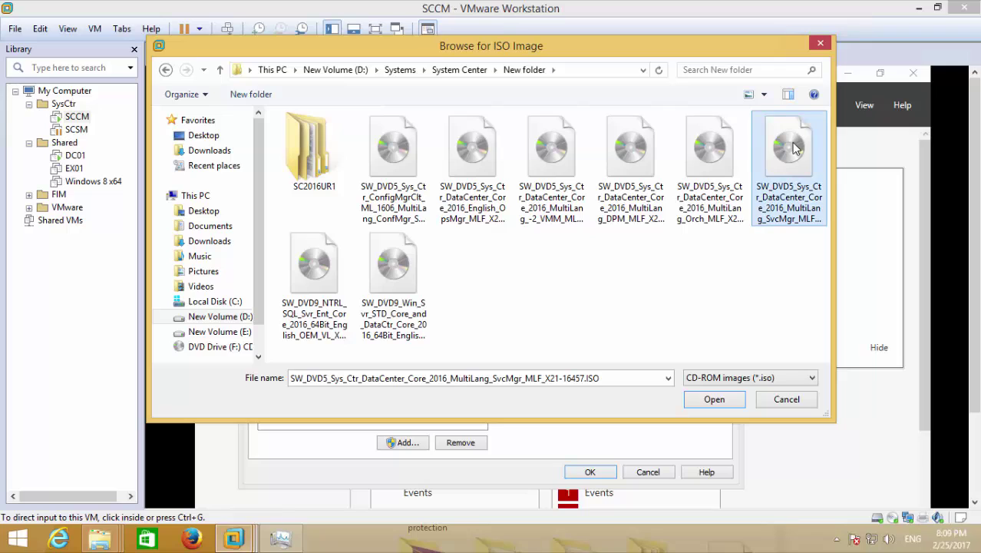
click(319, 301)
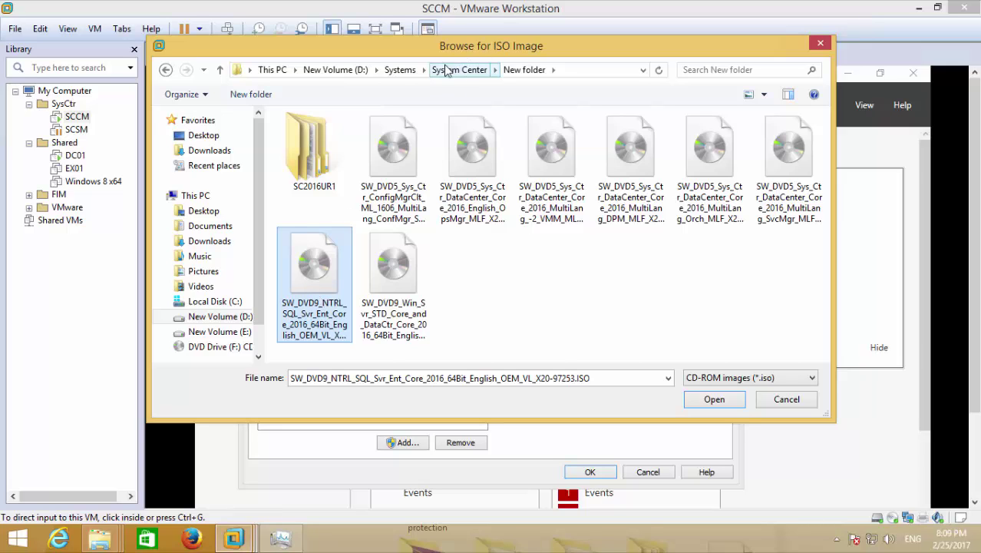
click(413, 71)
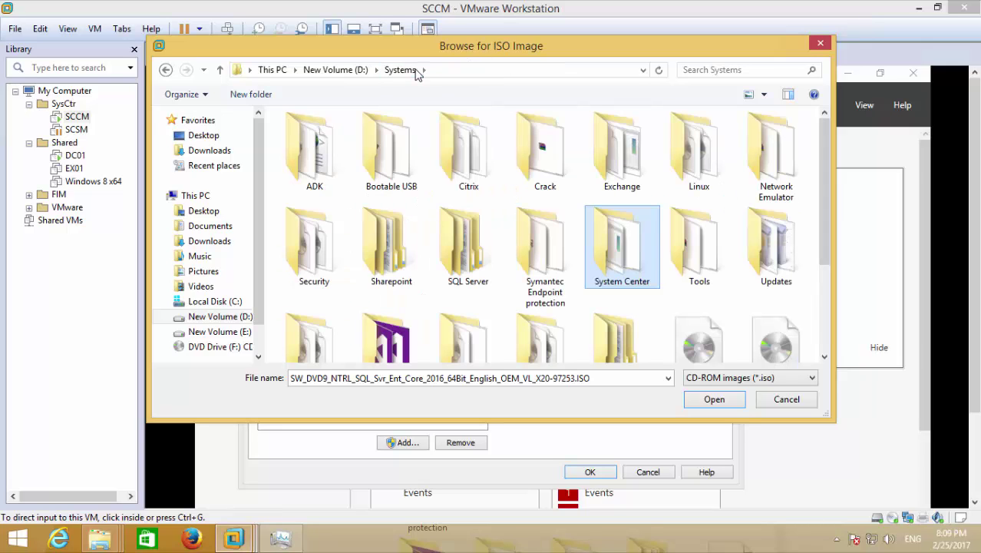
double_click(454, 223)
double_click(463, 175)
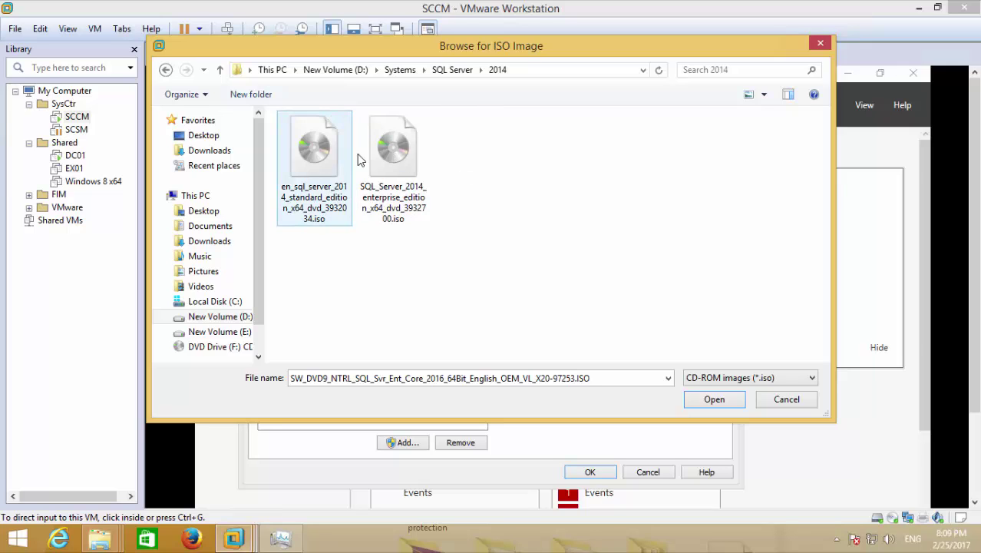
click(385, 157)
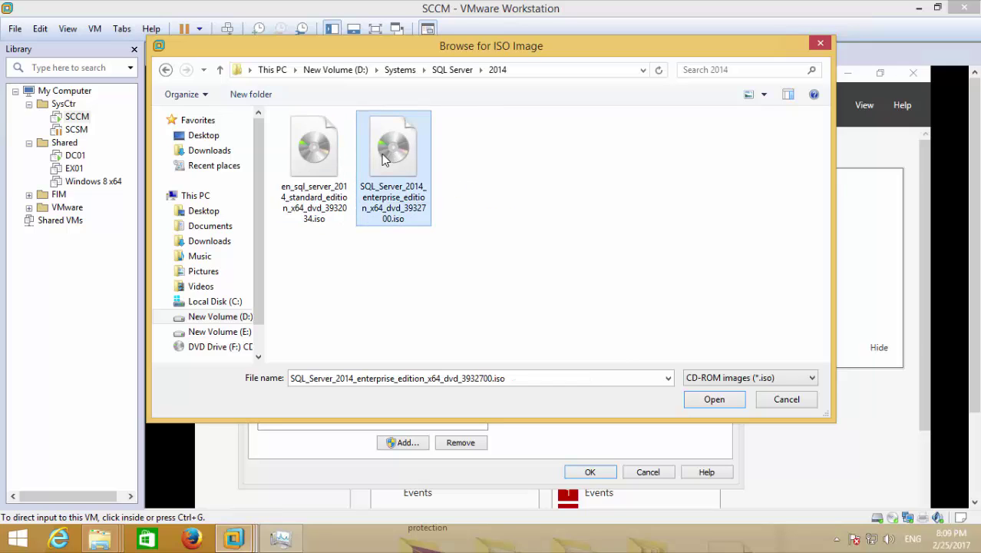
click(712, 401)
click(609, 472)
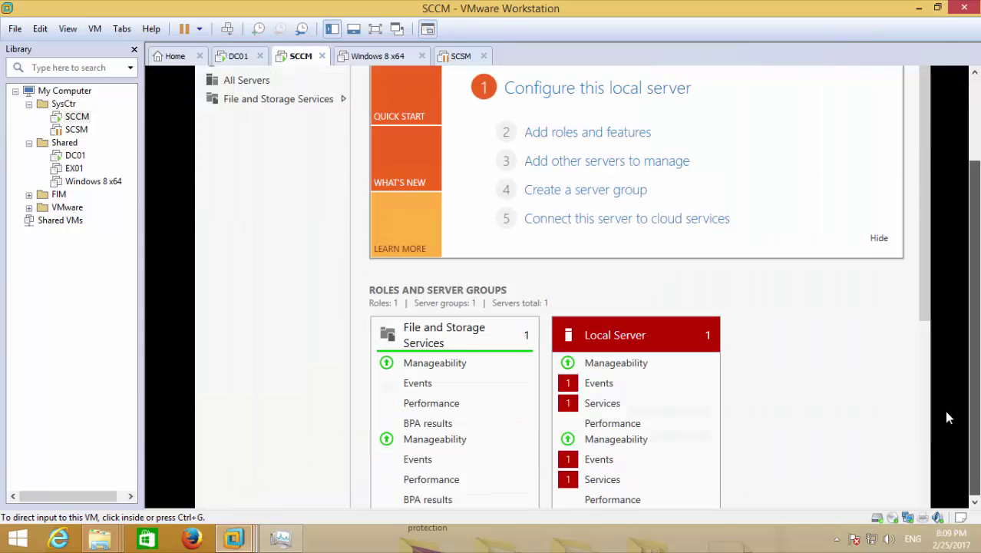
Run setup from DVD Drive (D:) SQL2014_ENU_x64 via the guest's File Explorer.
click(354, 495)
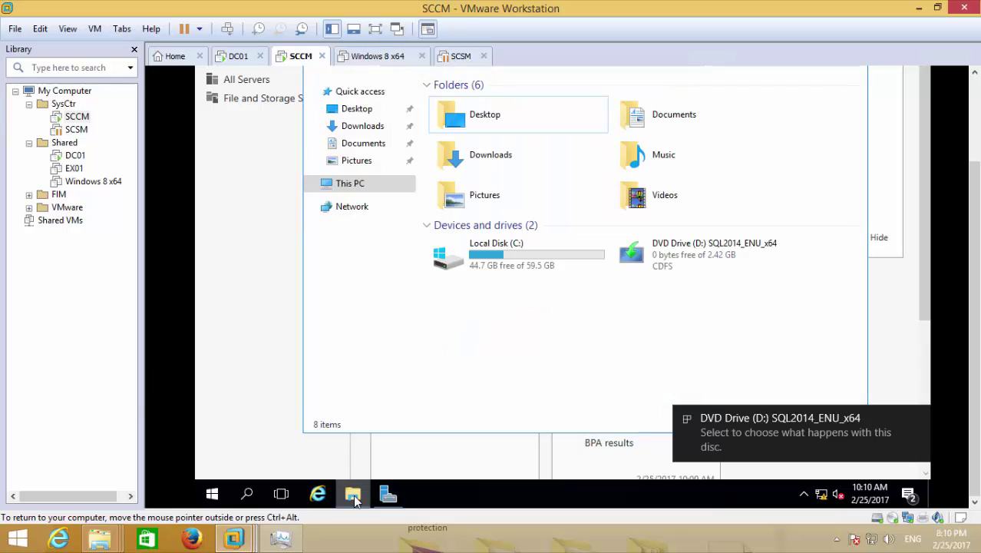
double_click(637, 244)
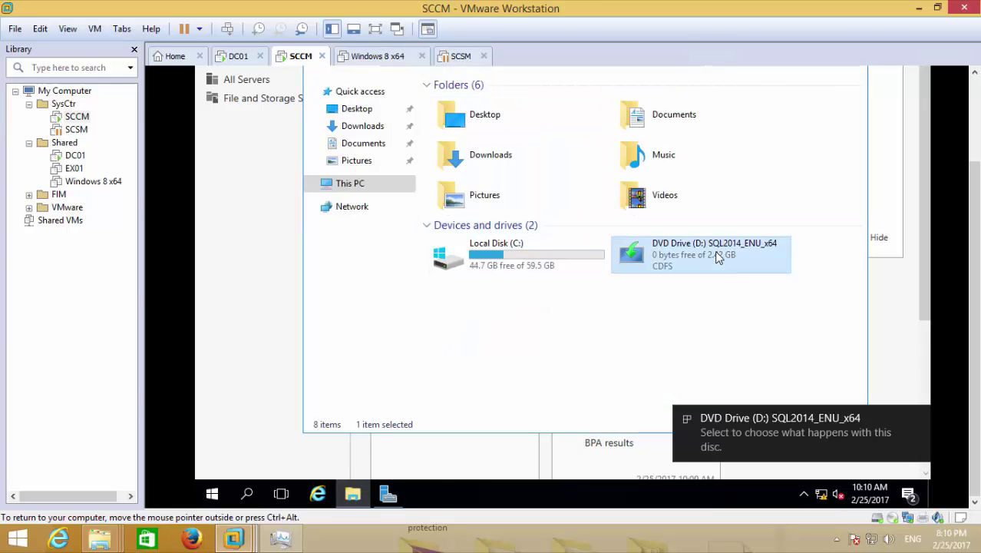
scroll(974, 137, up, 2)
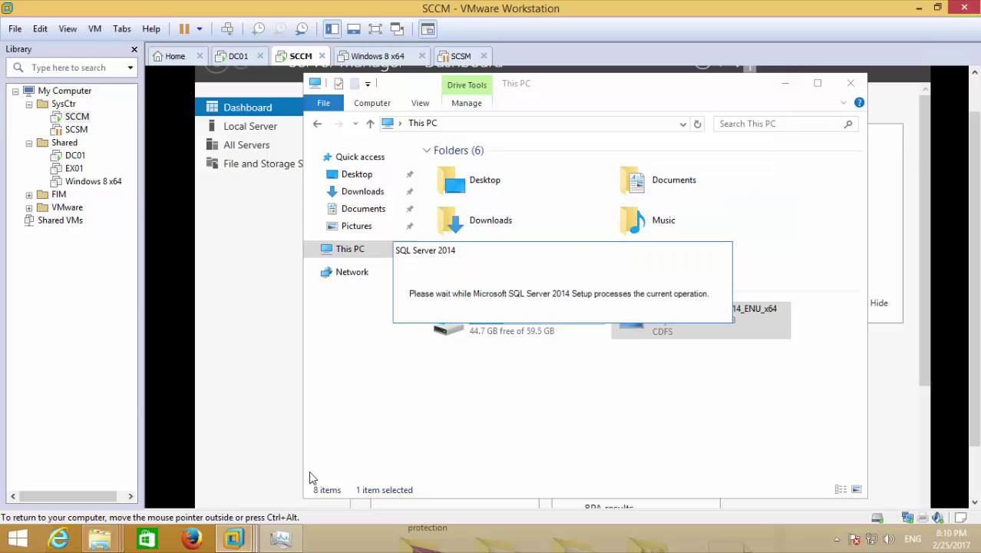
mouse_move(100, 545)
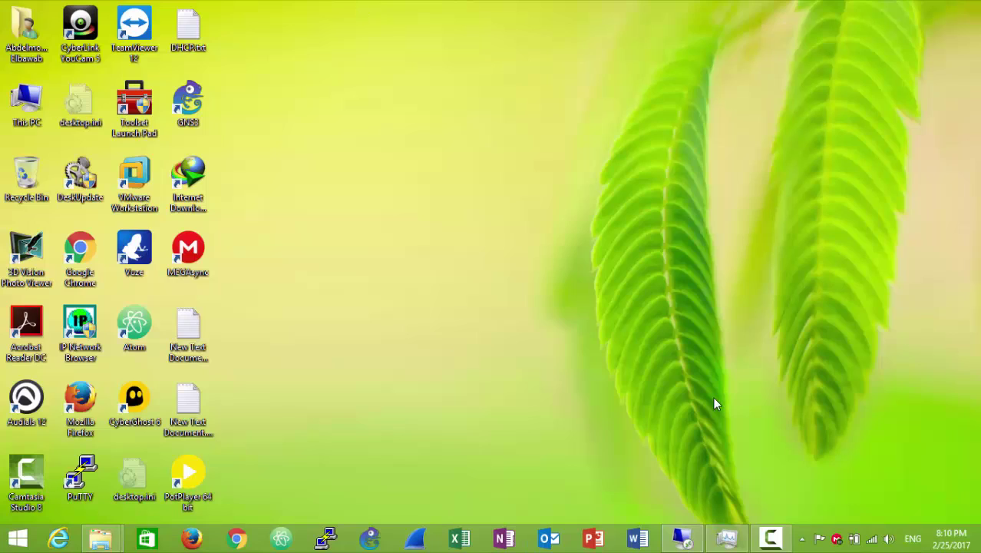
In SQL Server Installation Center, start a New SQL Server stand-alone installation through to License Terms.
click(770, 538)
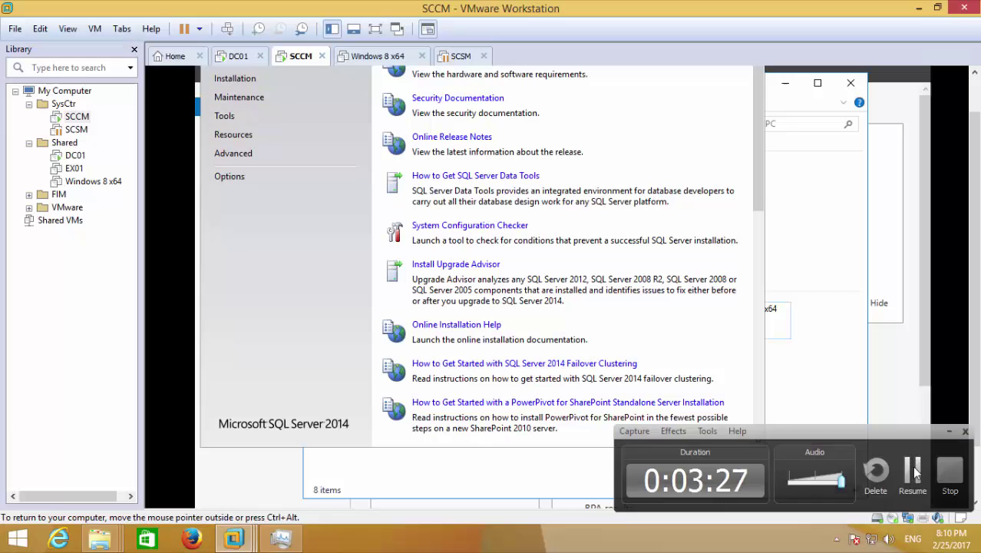
click(913, 472)
scroll(973, 300, up, 1)
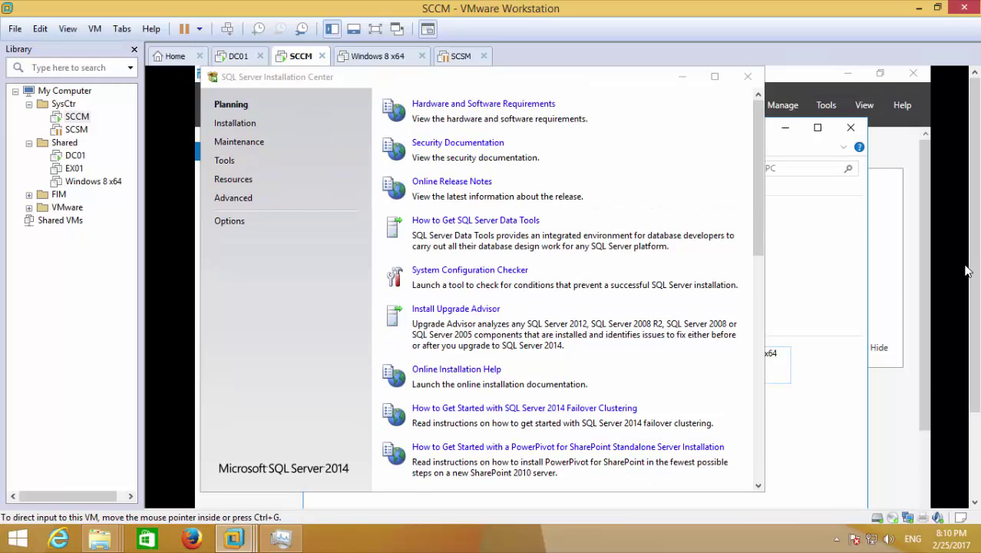
click(259, 123)
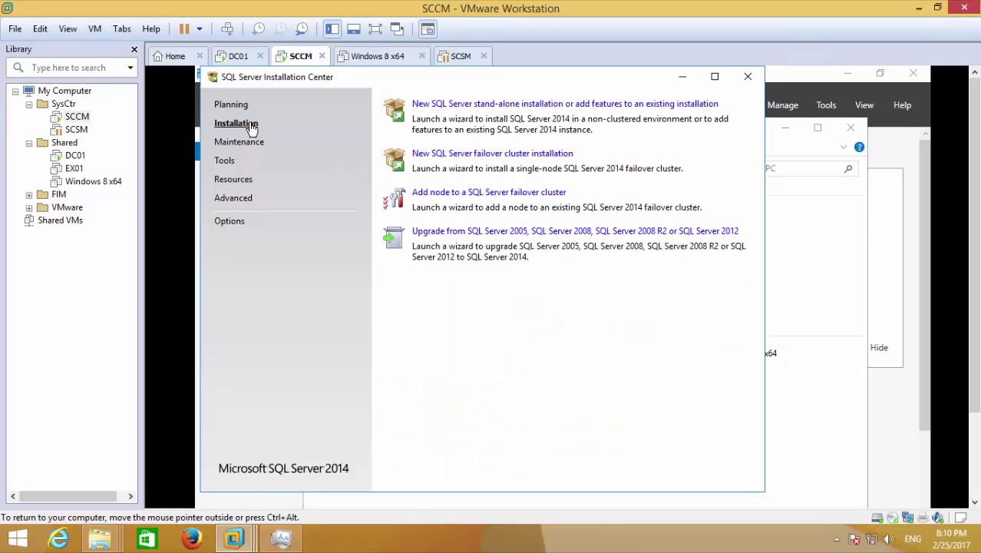
click(519, 107)
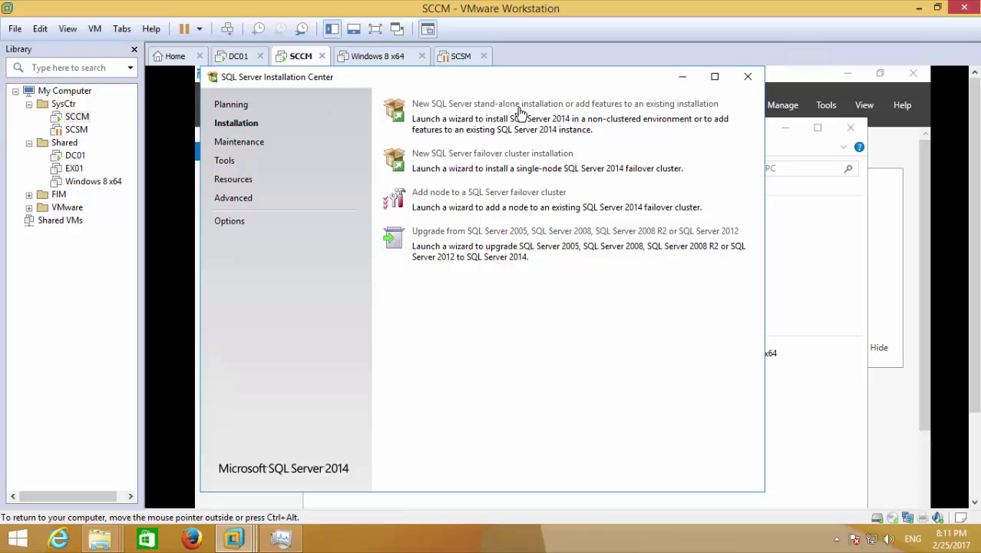
click(520, 111)
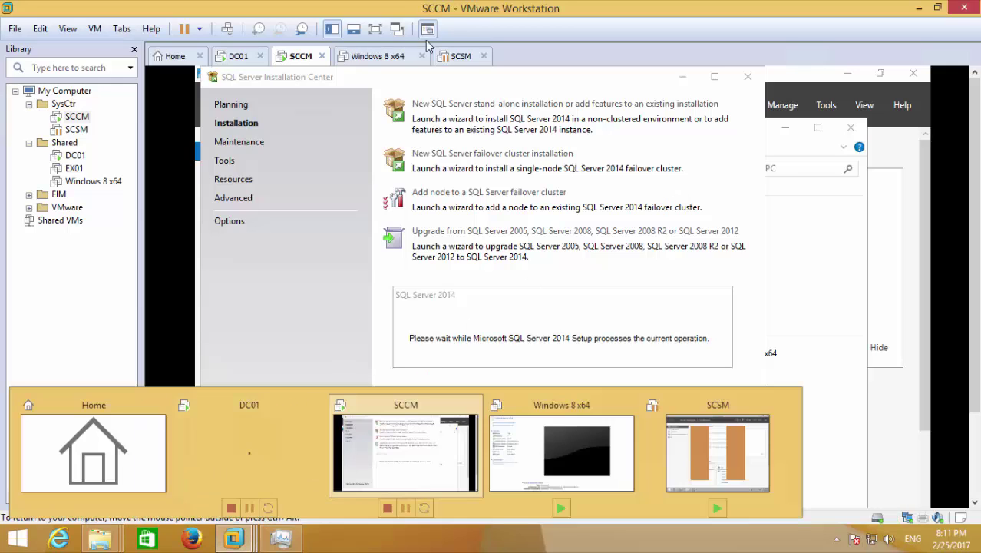
click(358, 9)
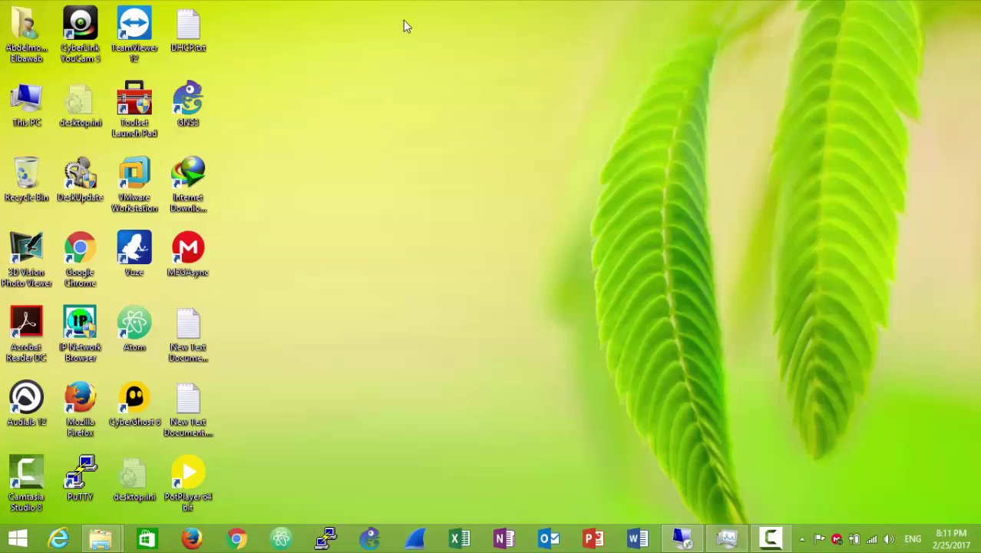
click(770, 538)
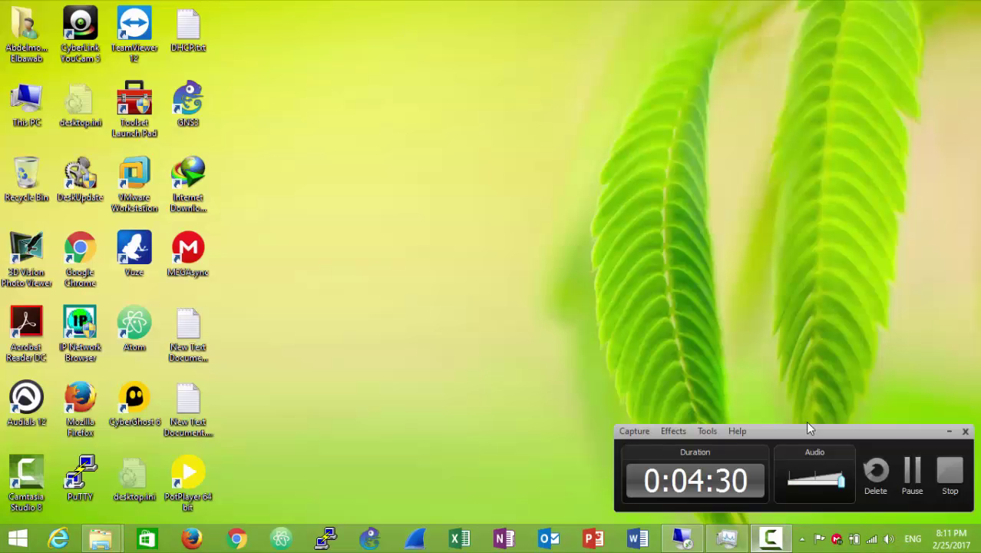
click(912, 472)
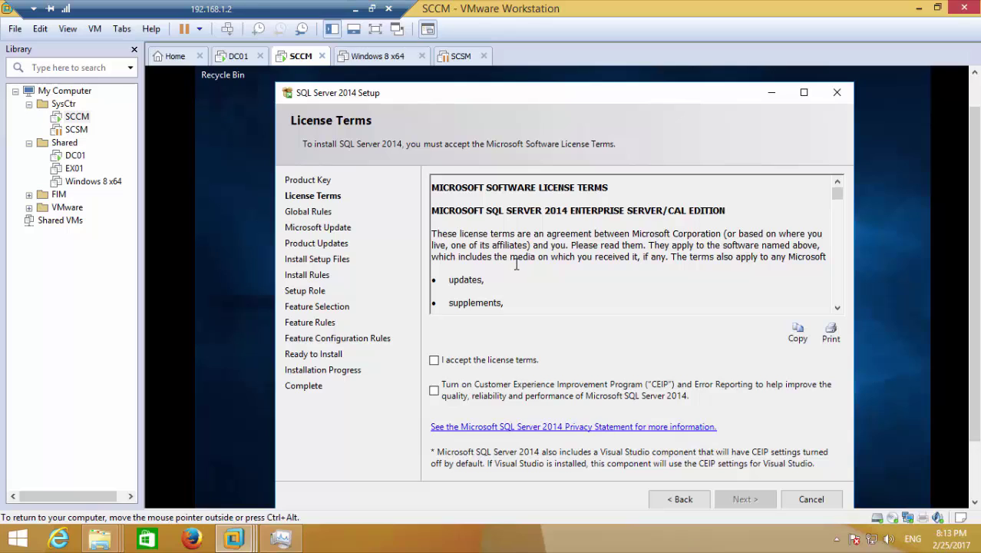
Accept the SQL Server license terms and view the global rule check details.
click(449, 279)
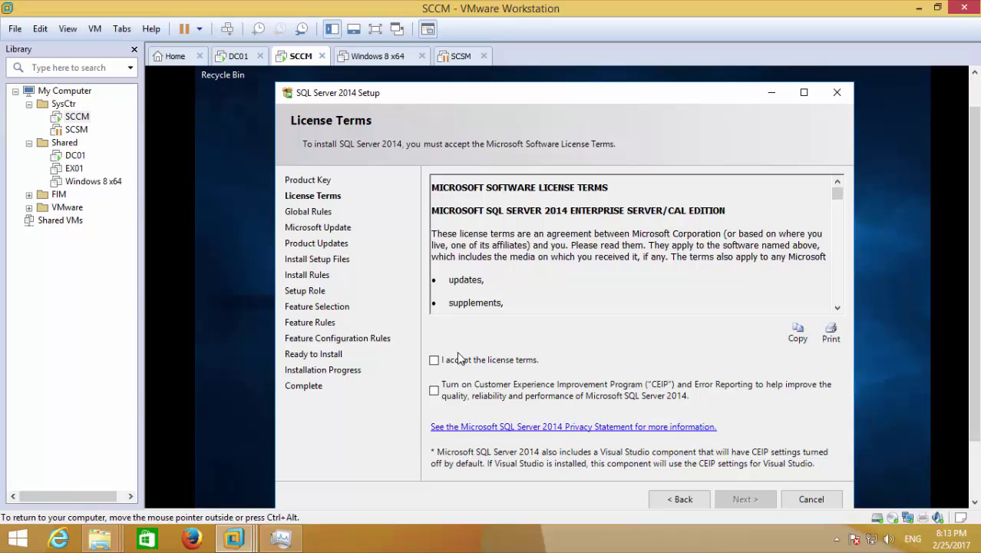
click(459, 358)
click(736, 499)
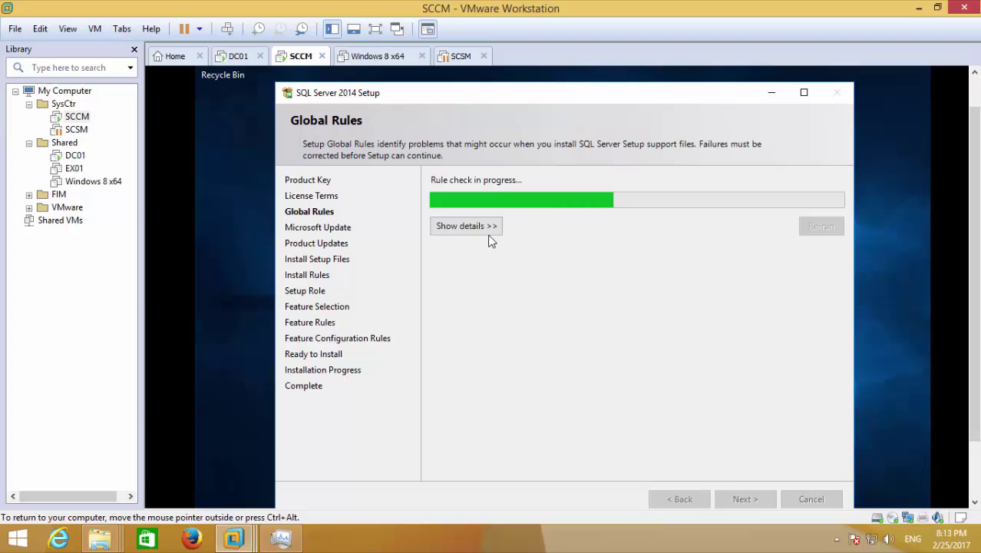
click(470, 227)
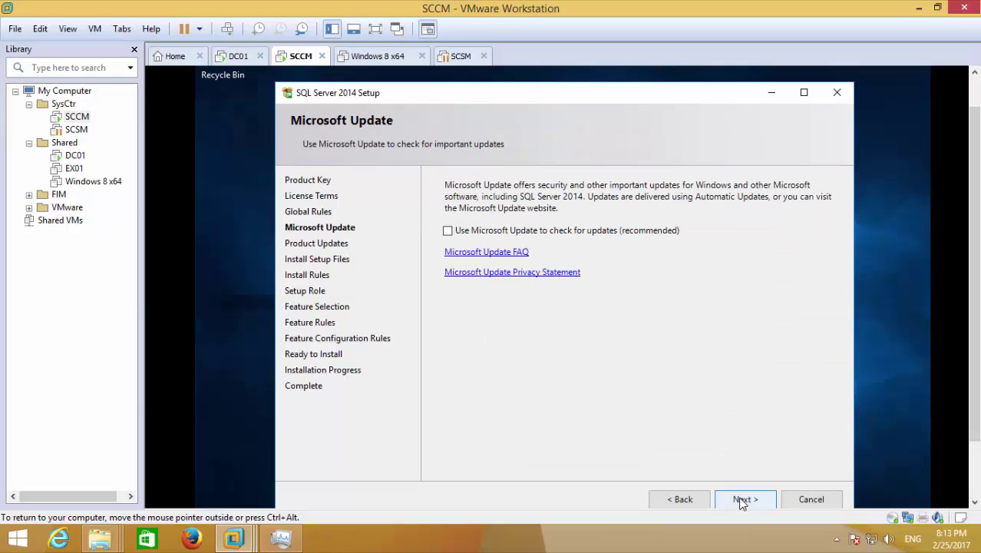
In full screen, pass Microsoft Update, Product Updates and Install Rules (2 warnings).
click(375, 29)
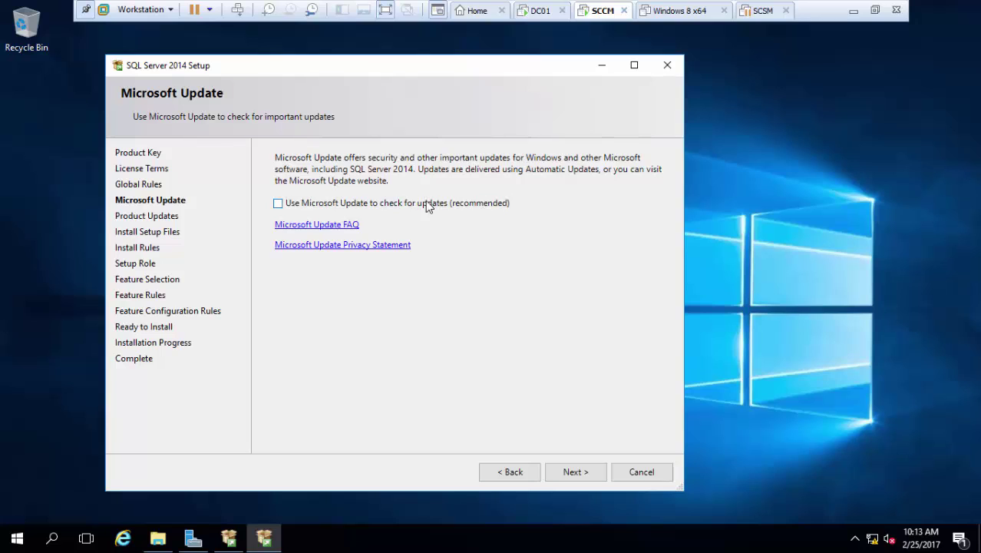
click(564, 473)
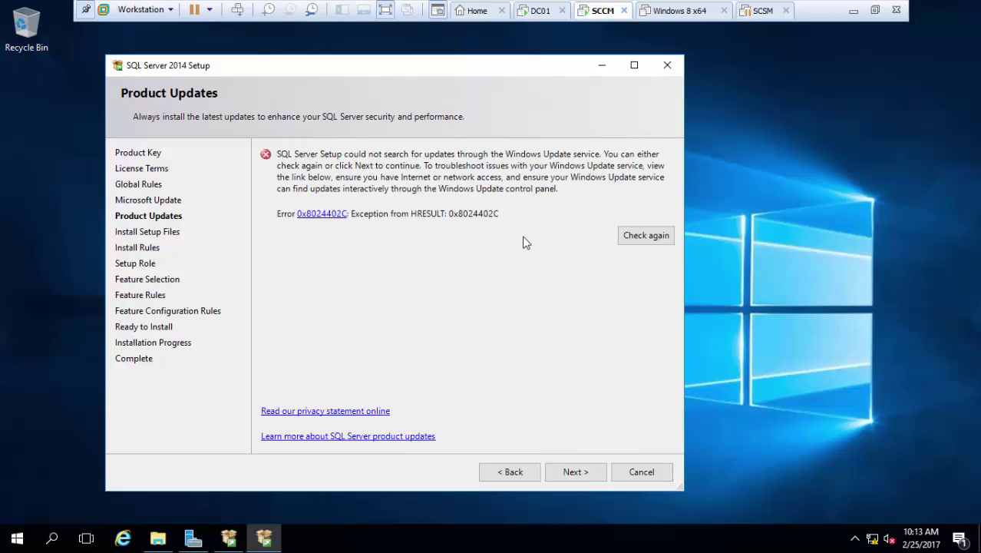
click(568, 474)
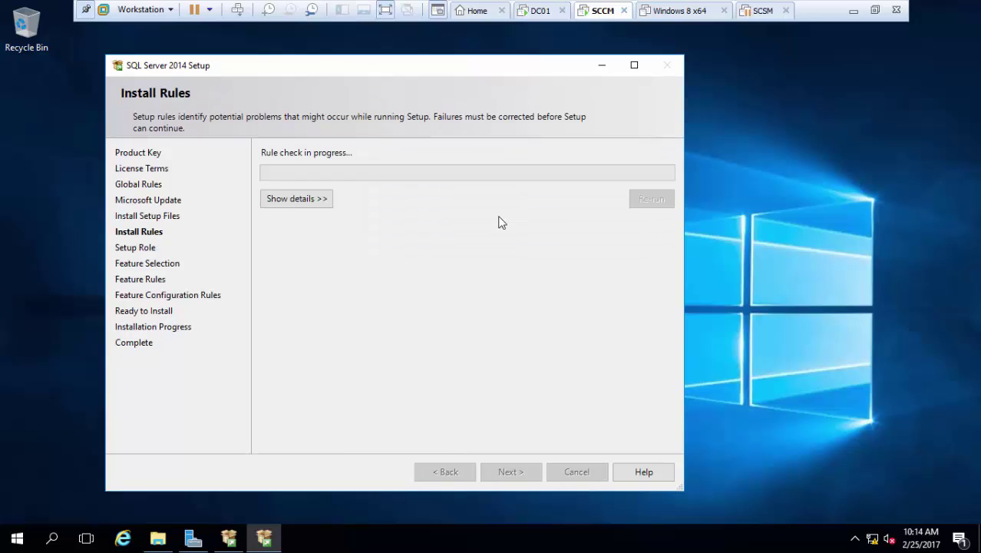
click(297, 199)
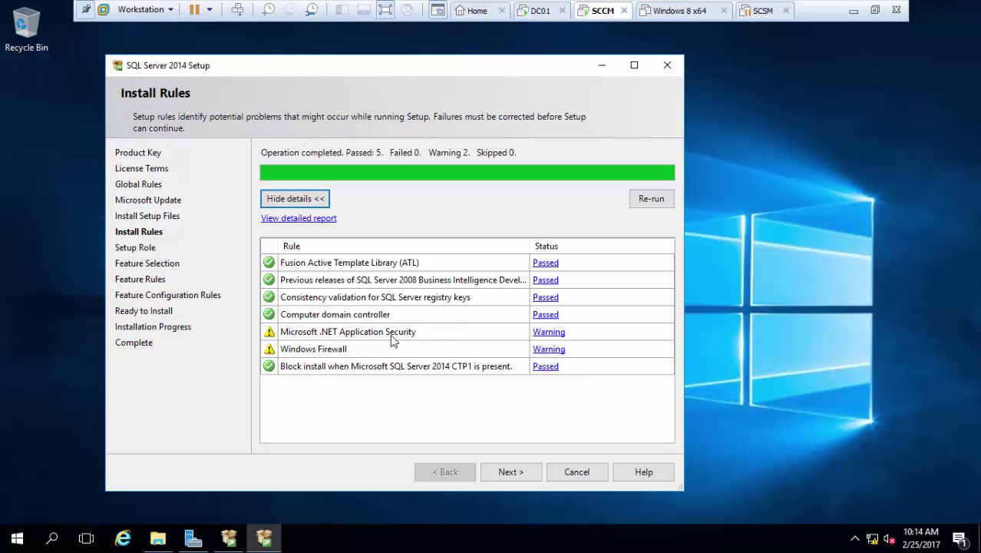
click(502, 473)
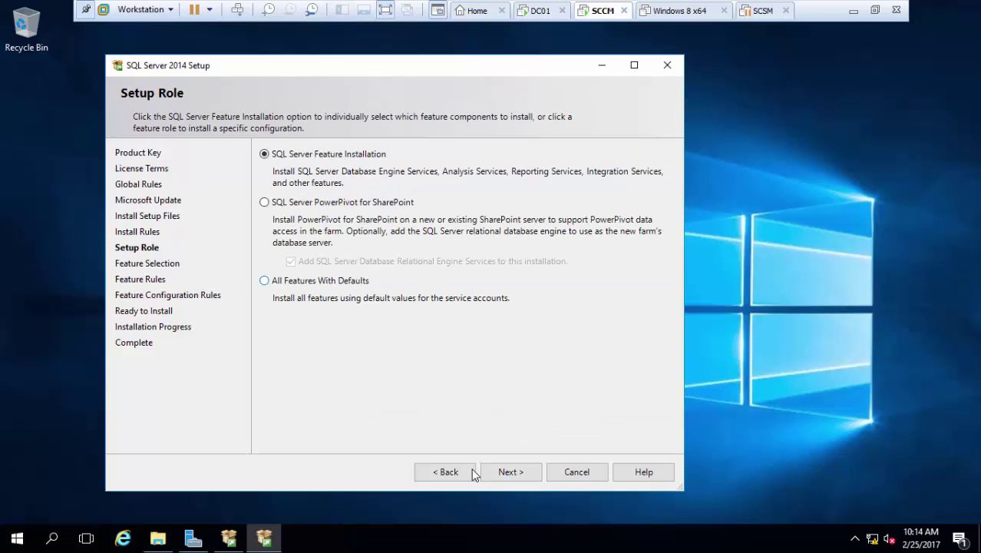
Keep Feature Installation and select Database Engine Services, Management Tools and Reporting Services - Native.
click(489, 474)
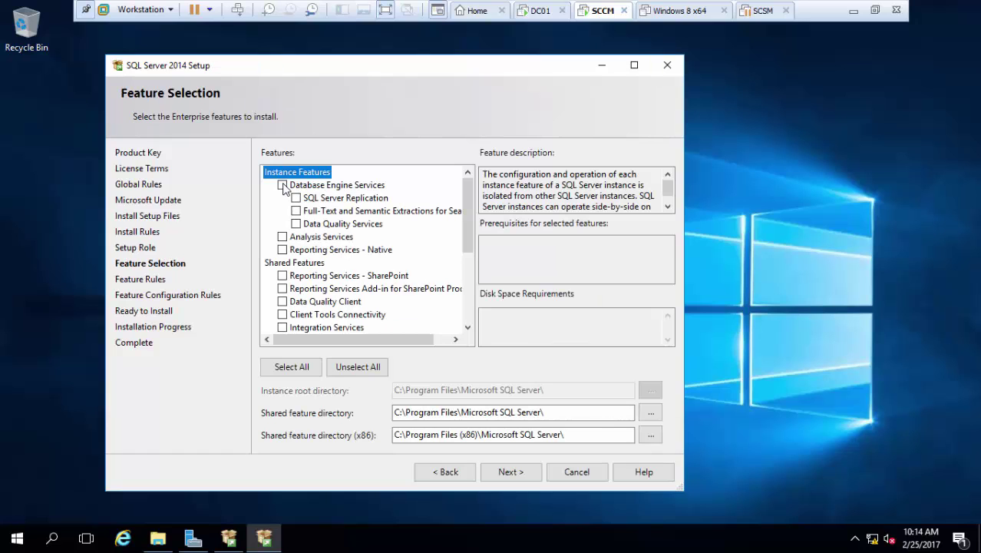
click(283, 185)
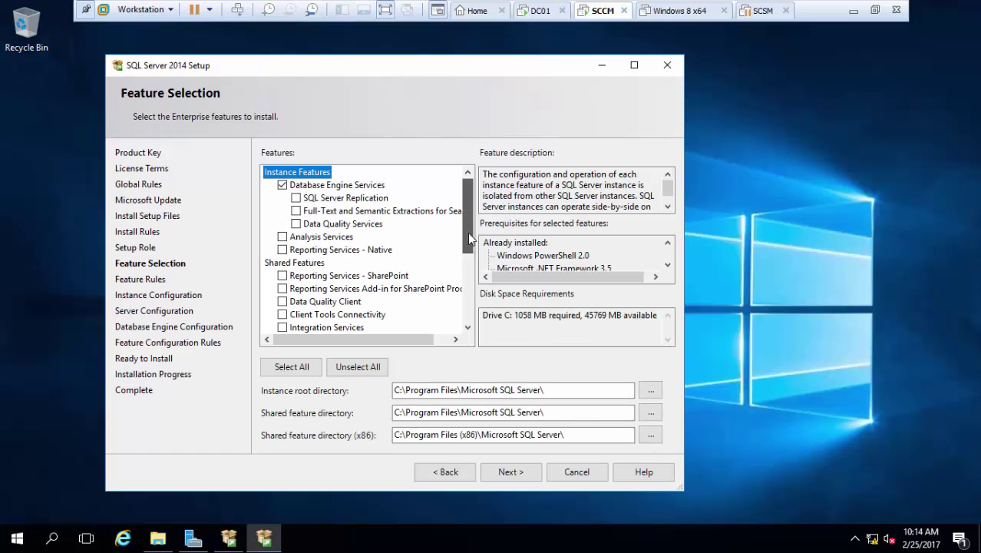
scroll(469, 238, down, 2)
click(283, 288)
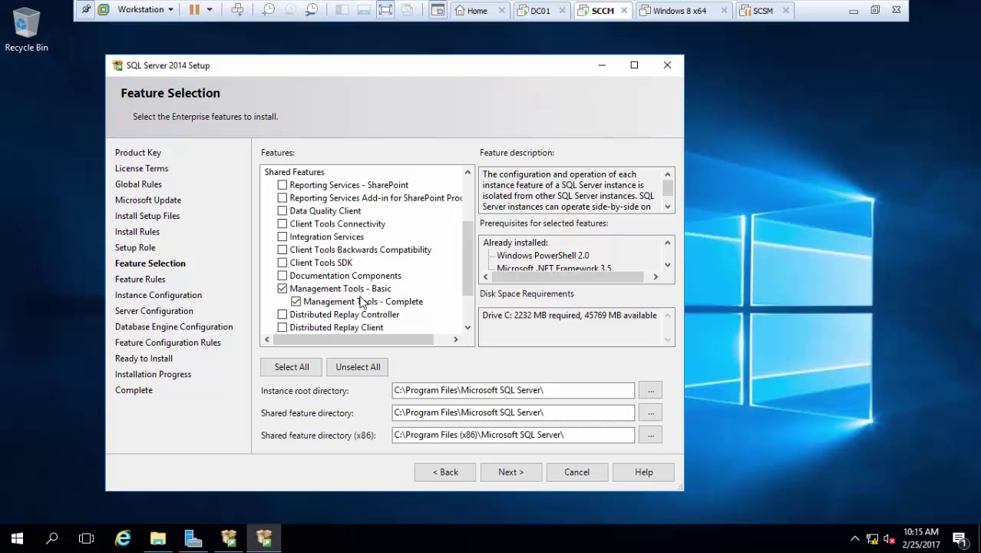
scroll(463, 262, up, 2)
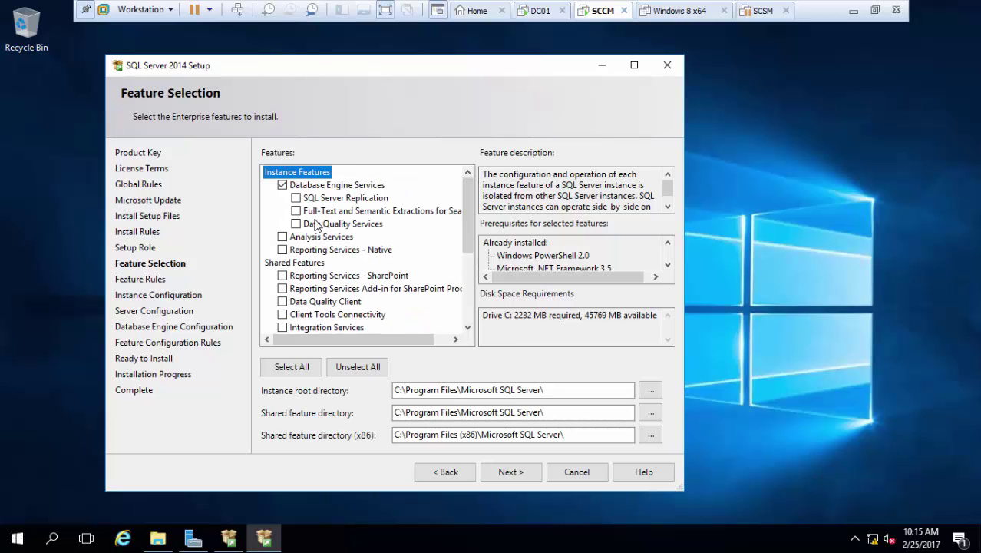
click(367, 251)
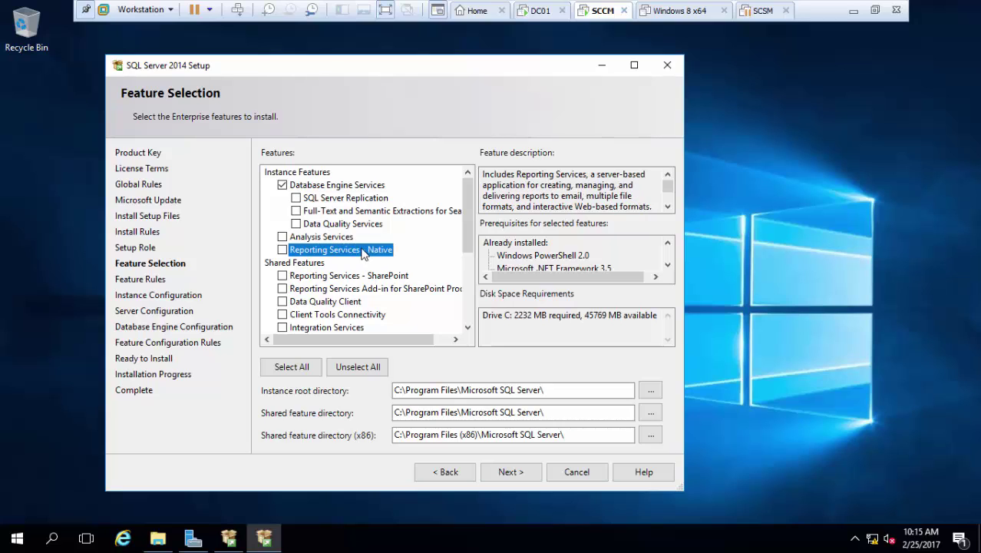
click(283, 251)
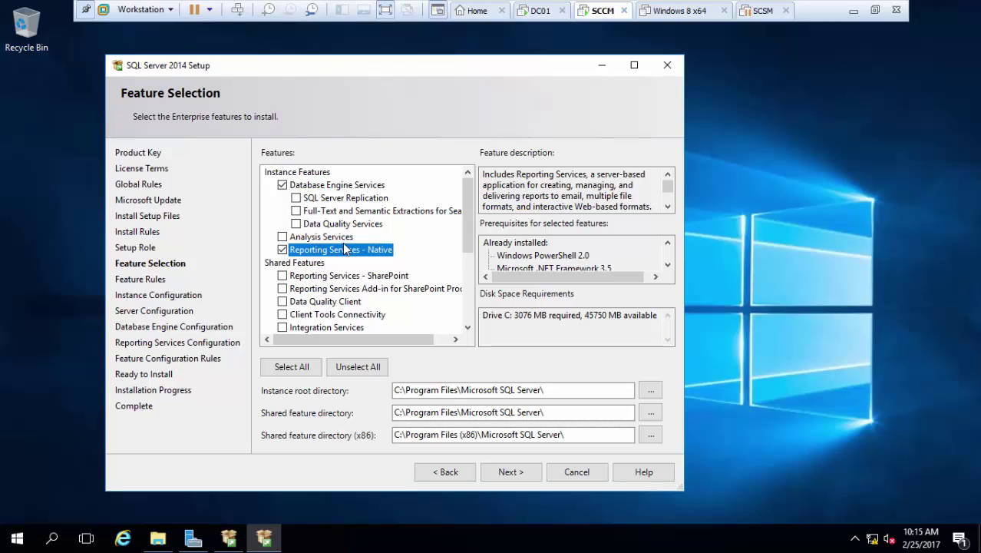
click(535, 475)
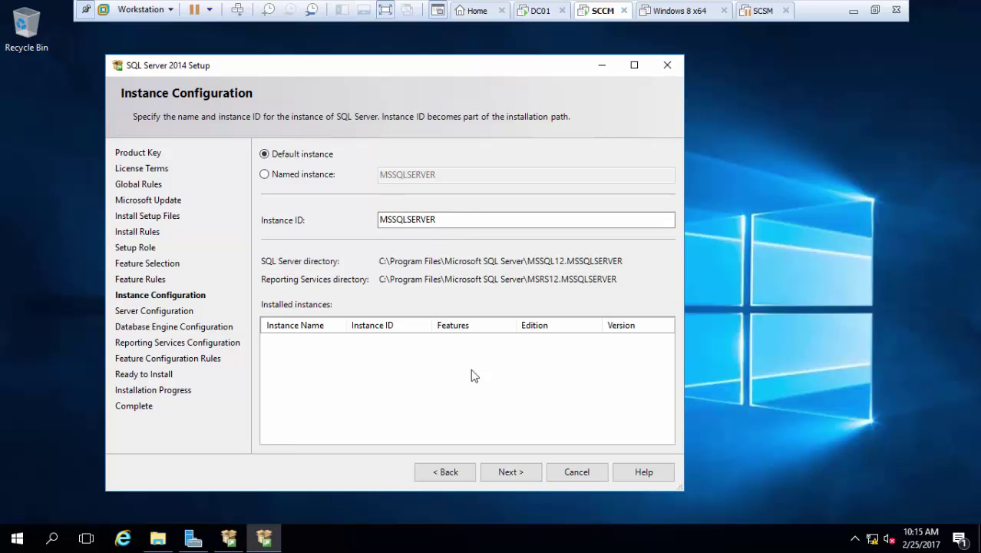
Keep the default instance and assign the sql_s domain account to SQL Server Agent.
click(535, 473)
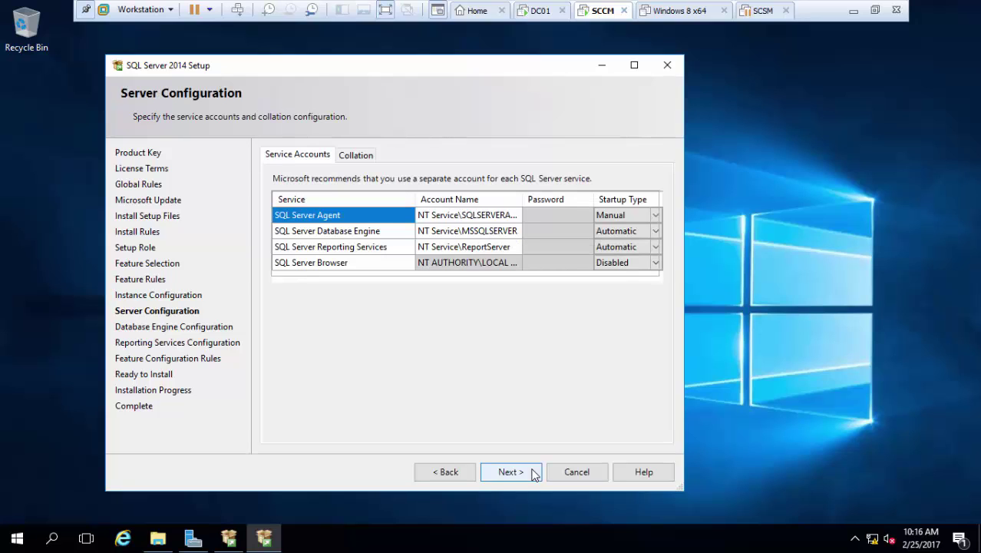
click(511, 218)
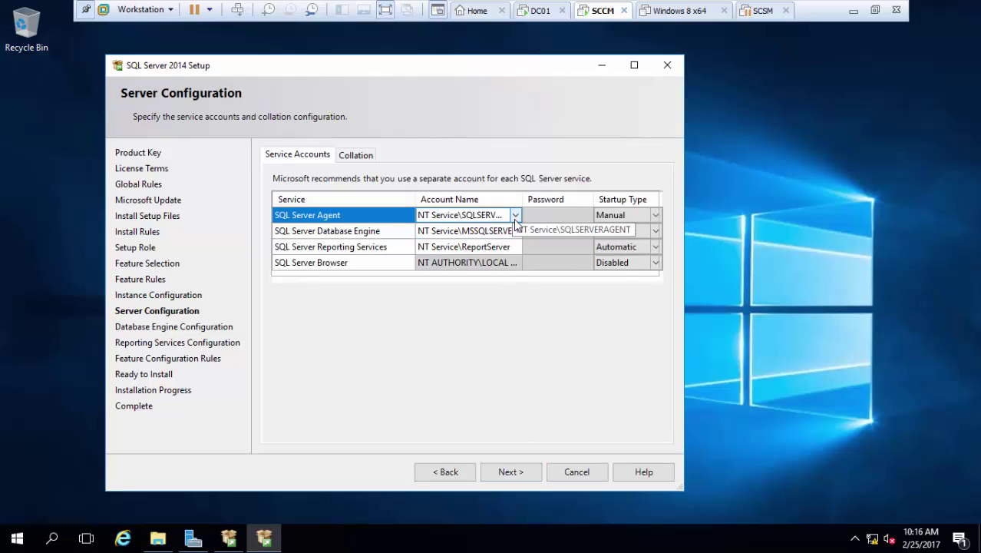
click(516, 221)
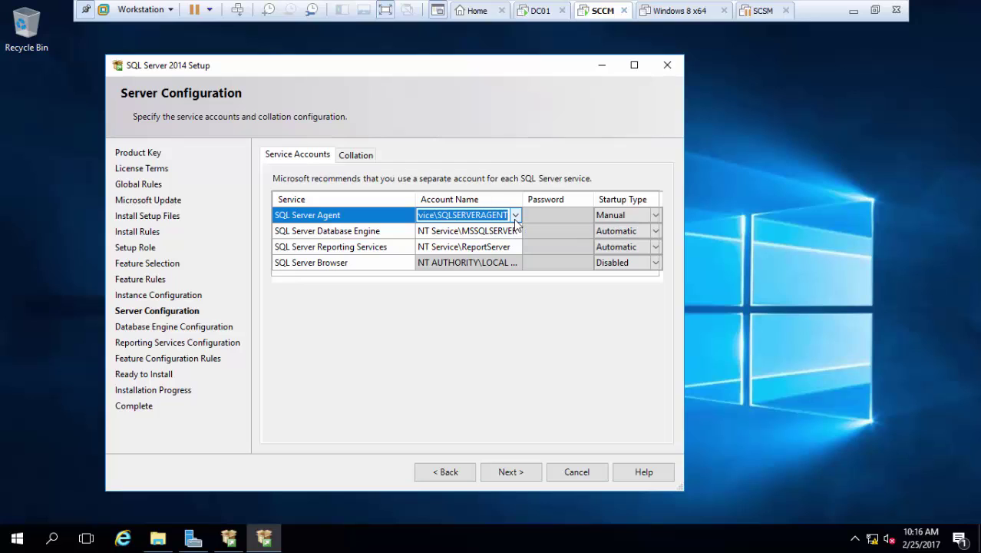
click(515, 215)
click(465, 243)
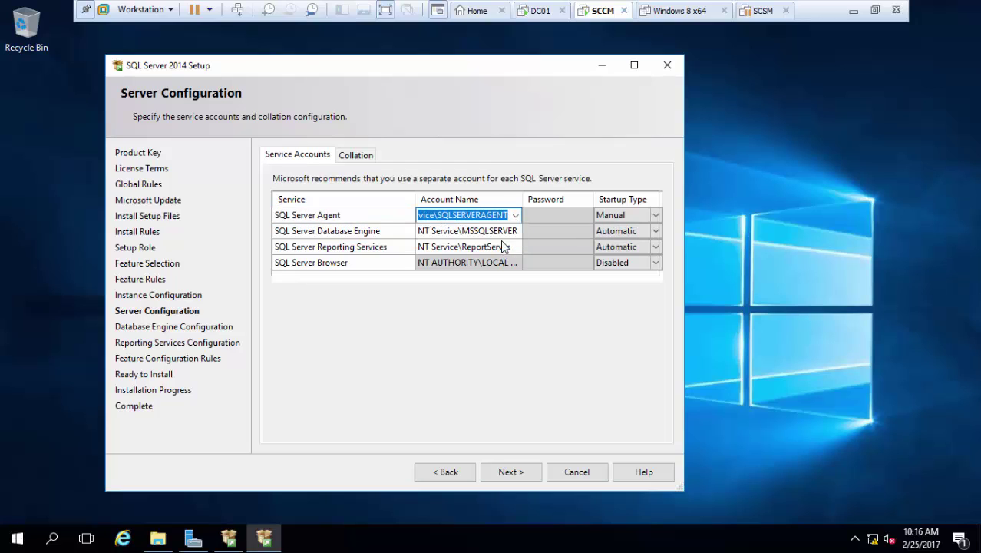
text(sql_svc)
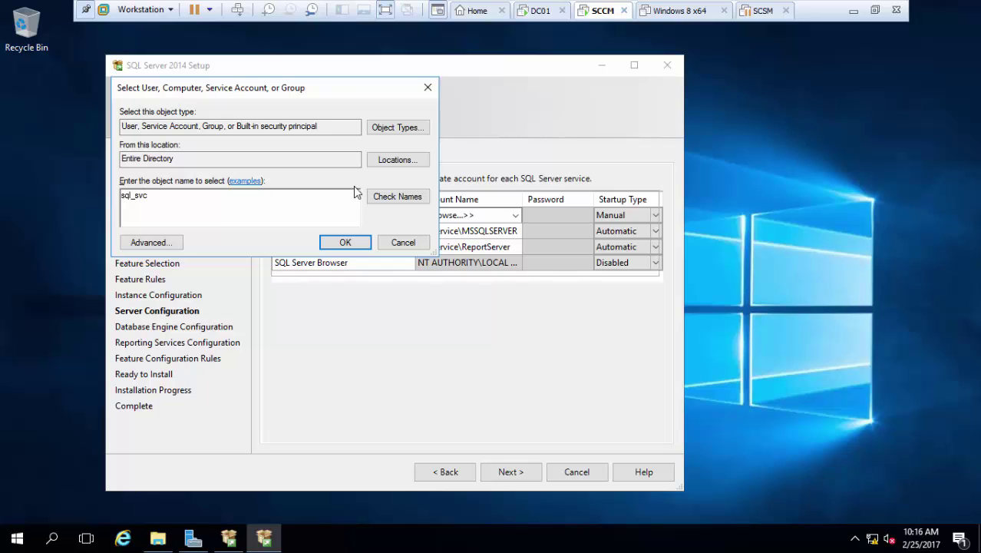
click(397, 197)
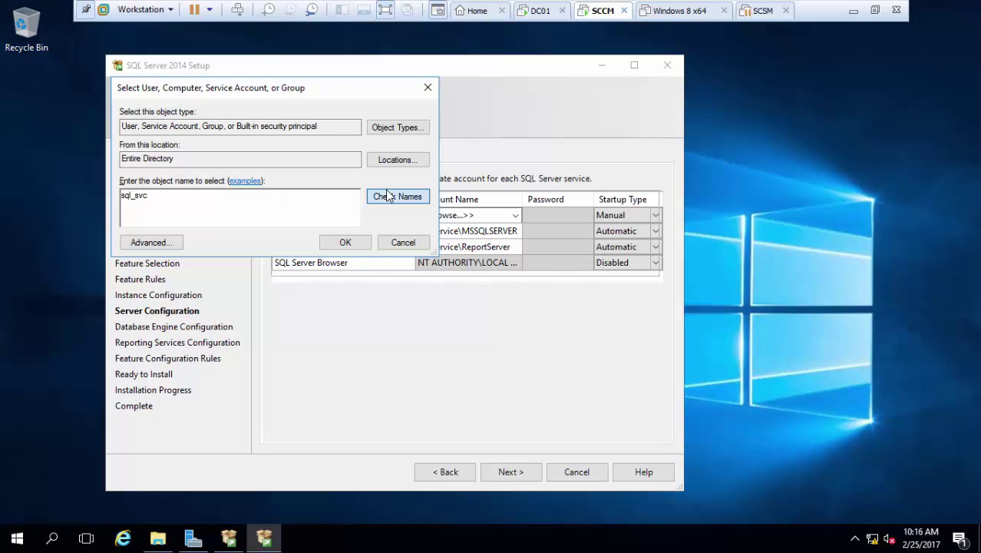
click(341, 242)
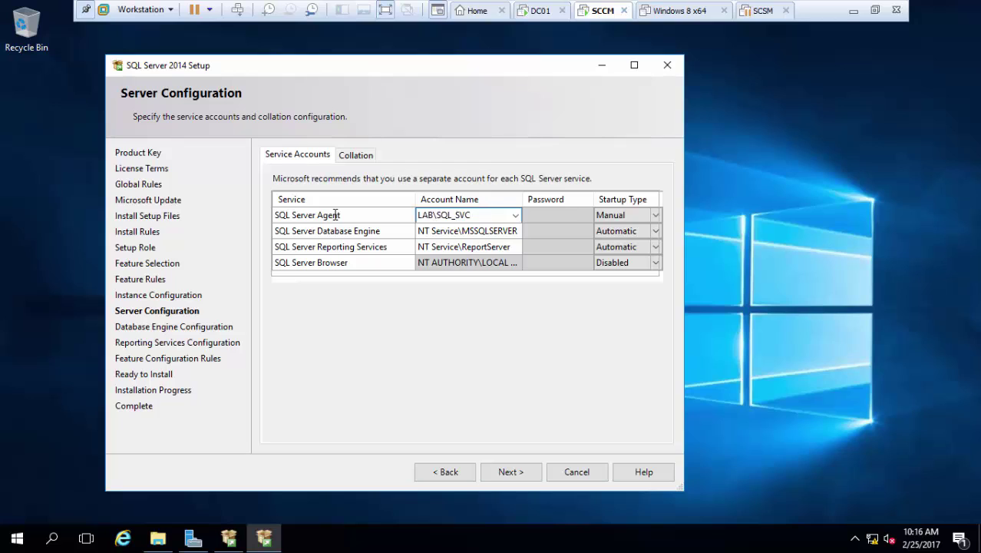
Use the same sql_s account for Database Engine and Reporting Services, and enter the account passwords.
click(449, 233)
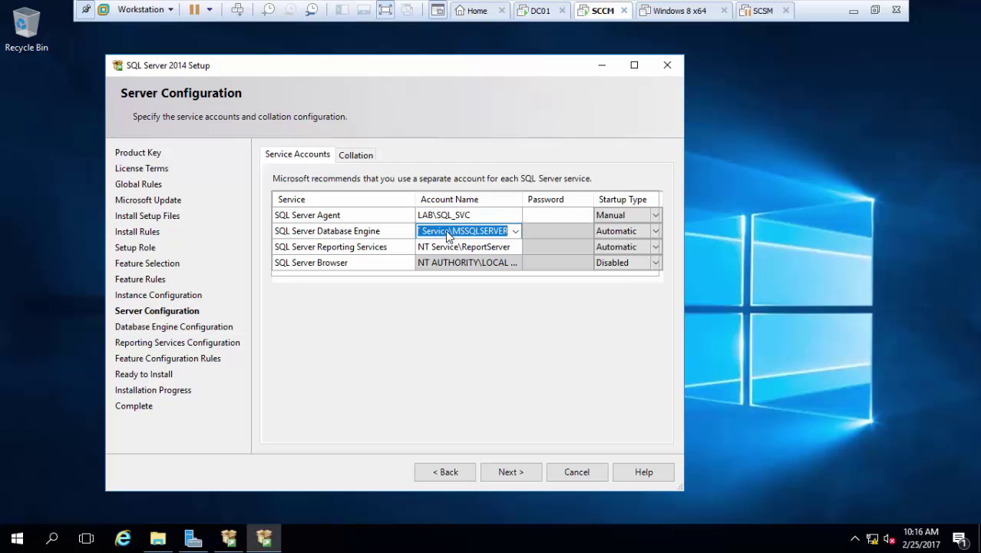
text(LAB\SQL_SVC)
click(461, 248)
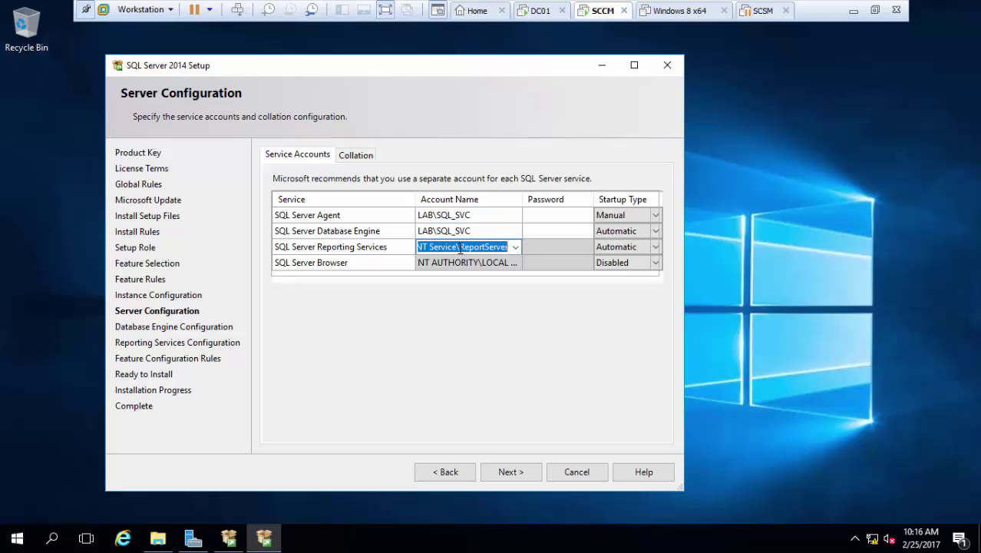
text(LAB\SQL_SVC)
click(558, 217)
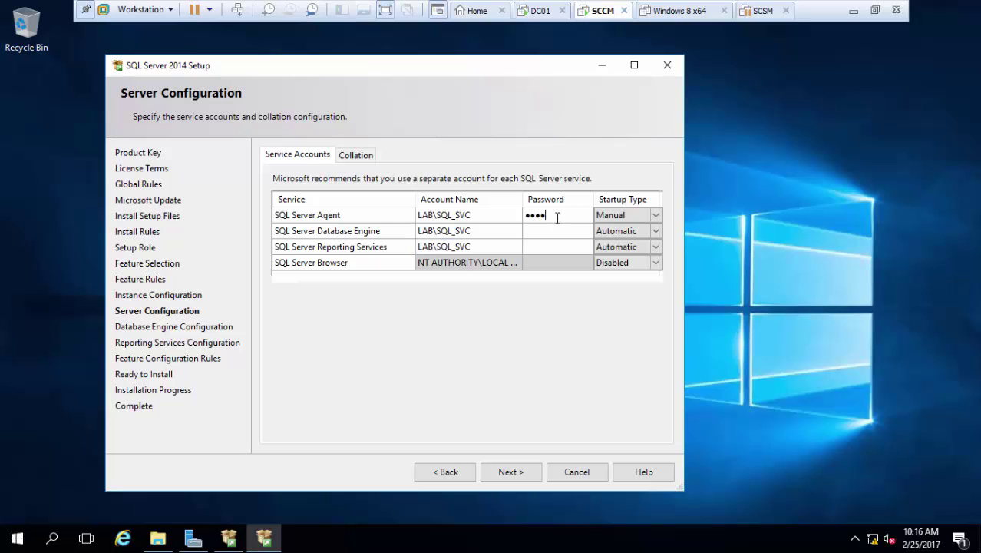
key(BackSpace)
key(BackSpace)
key(BackSpace)
key(BackSpace)
key(BackSpace)
key(BackSpace)
key(Tab)
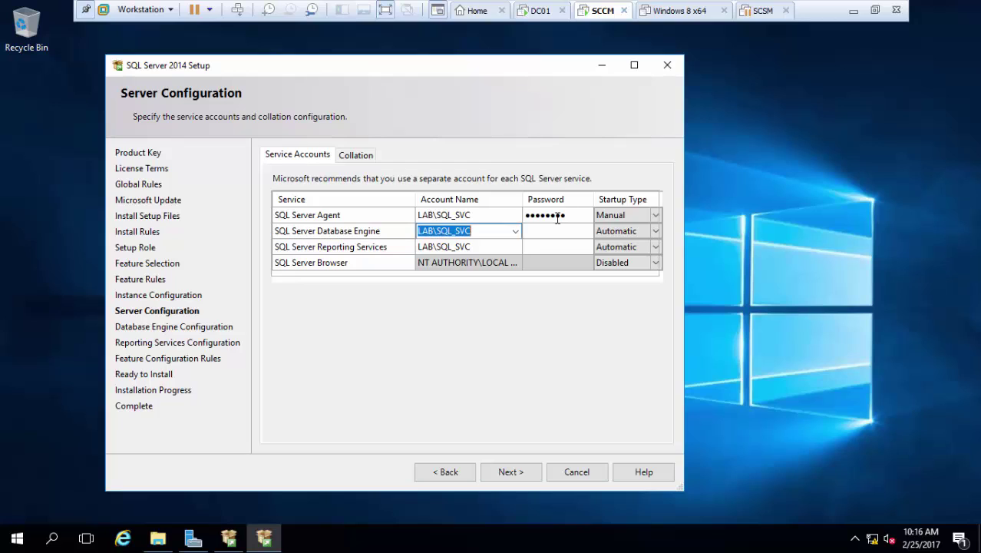
key(Tab)
text(P@ssw0rd)
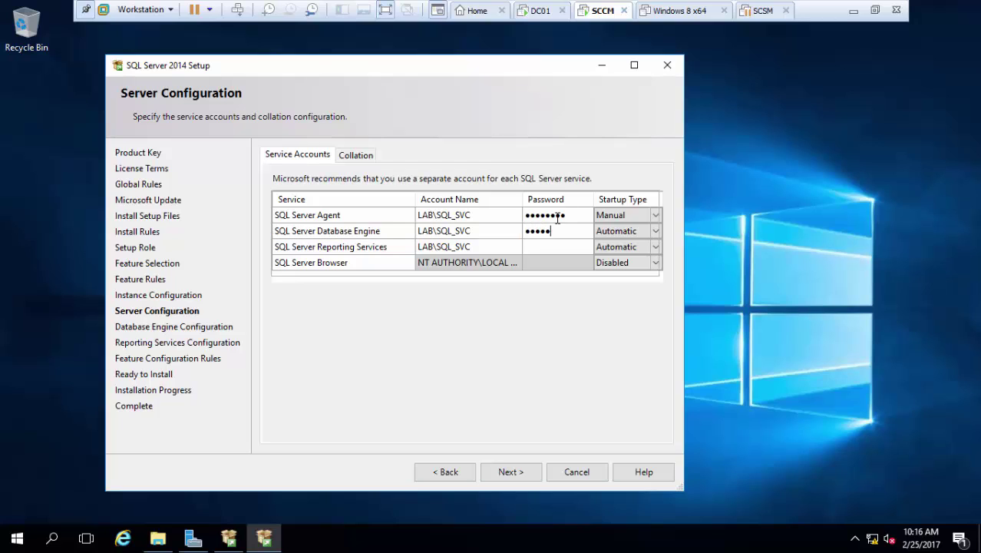
key(Tab)
key(Tab)
key(Tab)
key(Tab)
text(P@ssw0rd)
Set SQL Server Agent to start Automatically and confirm the service account settings.
click(619, 217)
click(619, 218)
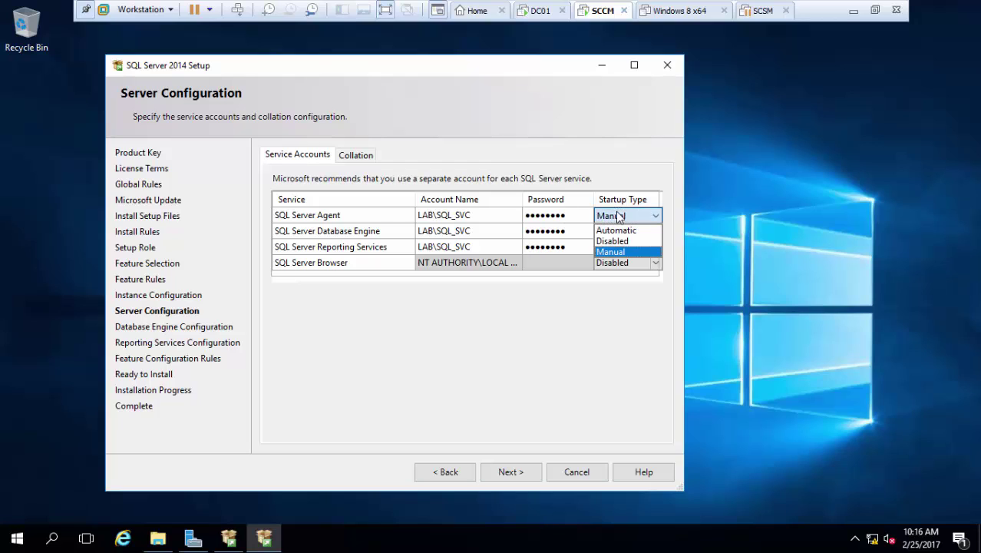
click(615, 230)
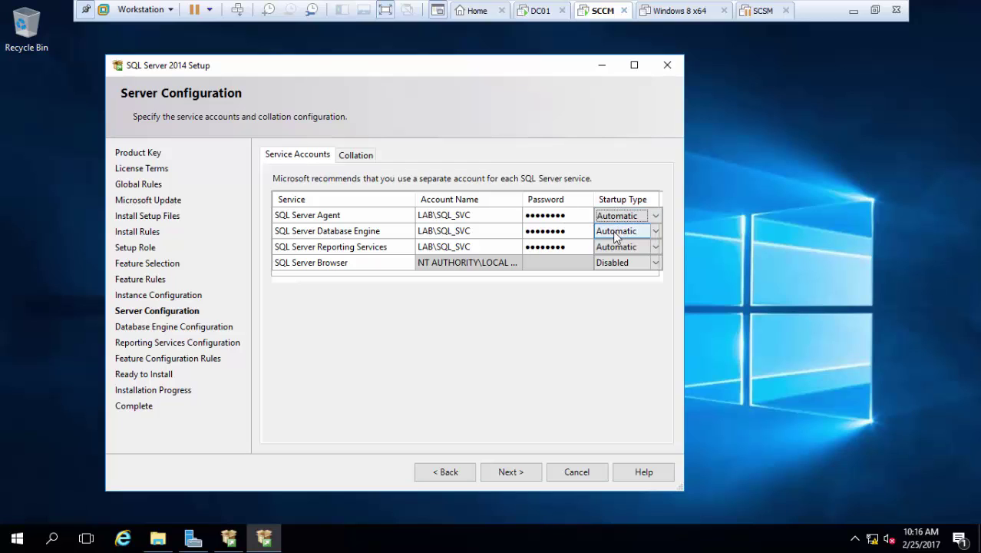
click(511, 482)
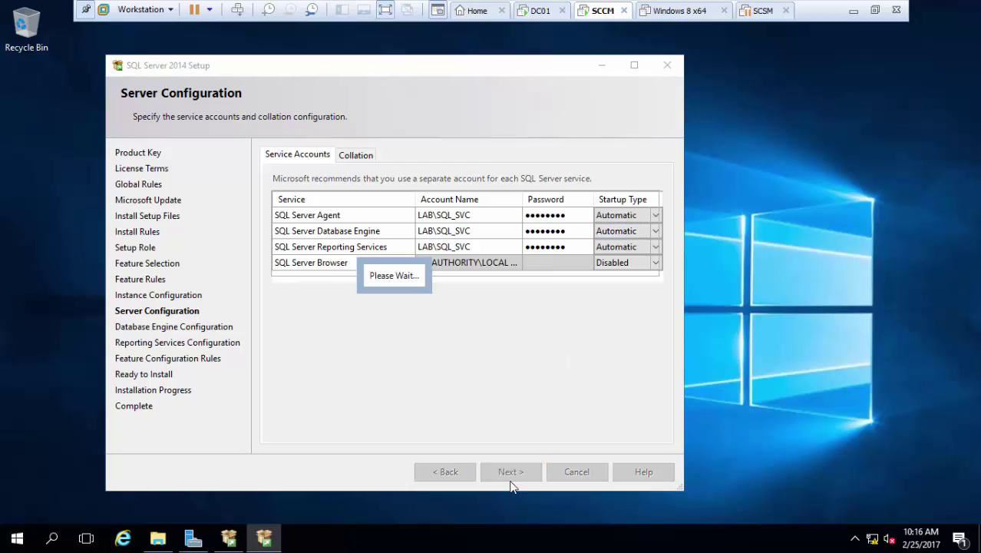
Check and copy the default SQL_Latin1_General_CP1_CI_AS collation, then continue to Database Engine Configuration.
click(466, 473)
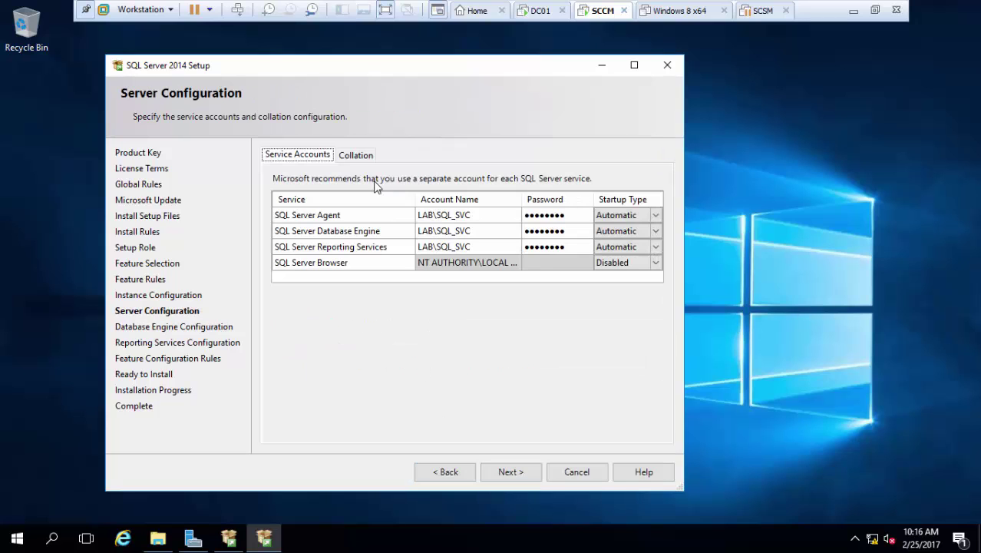
click(357, 158)
click(396, 200)
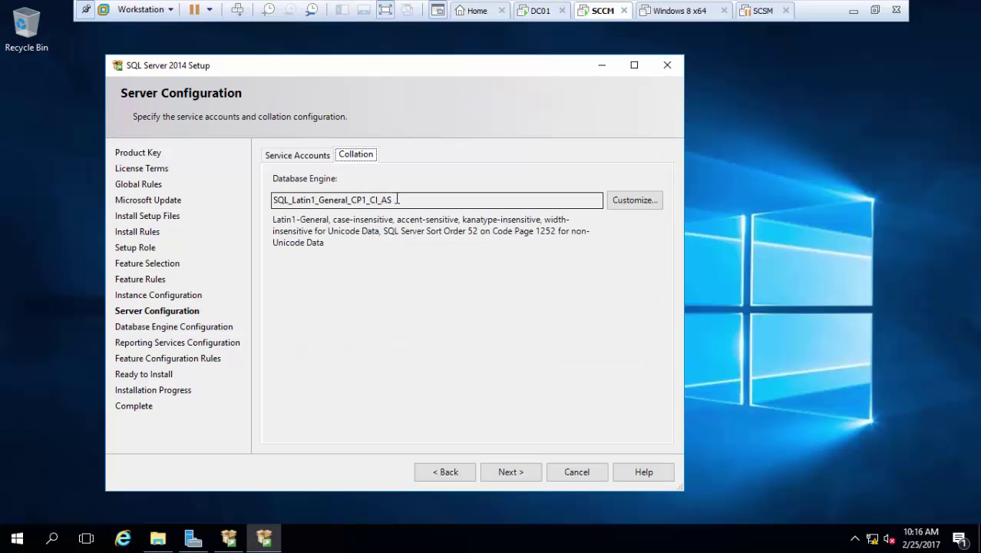
key(ctrl+a)
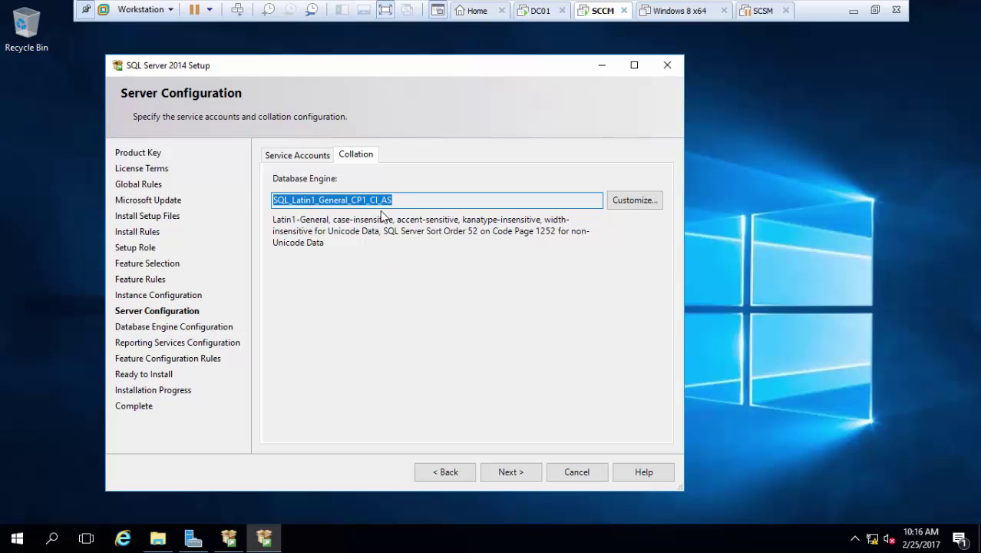
click(323, 155)
click(506, 472)
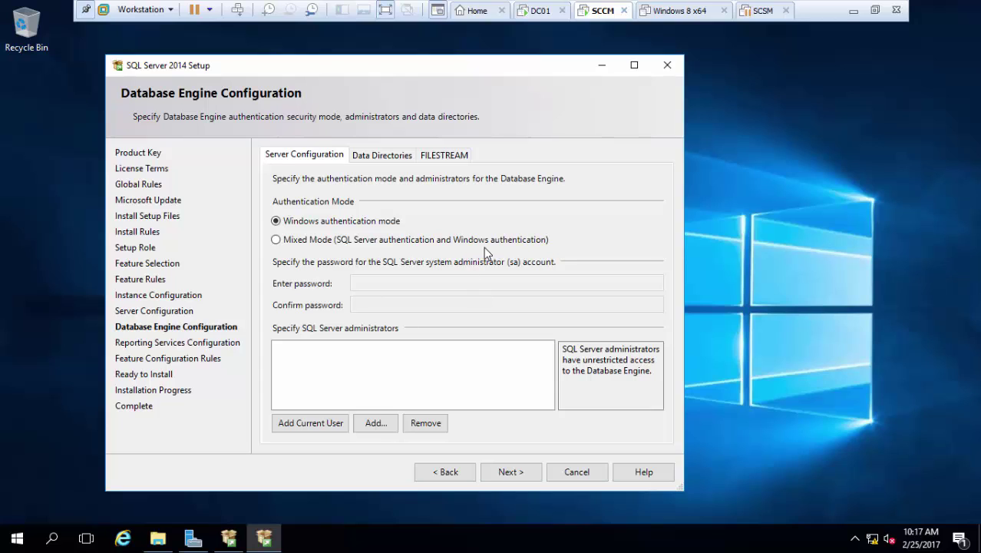
Review Data Directories, add the current user as SQL Server administrator, and continue to Reporting Services.
click(316, 424)
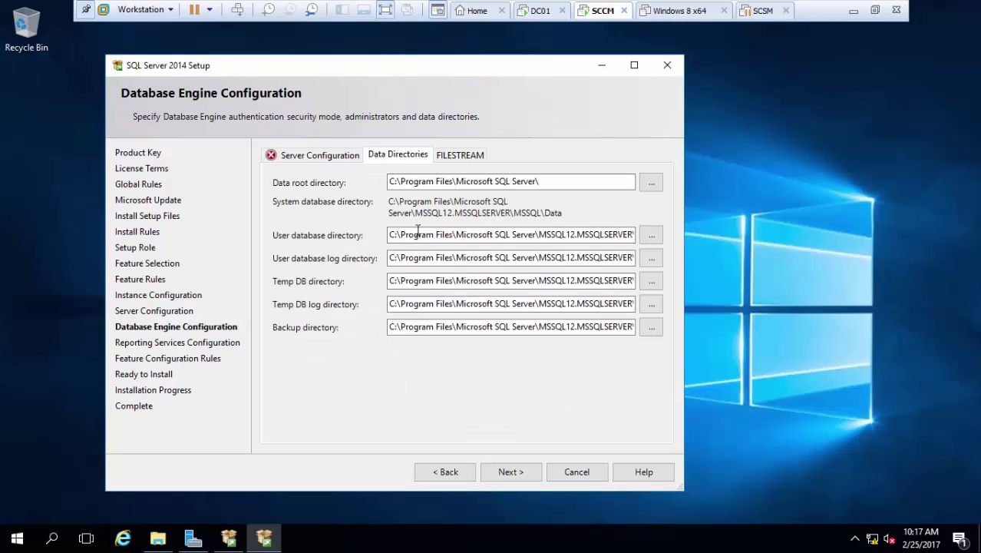
click(326, 158)
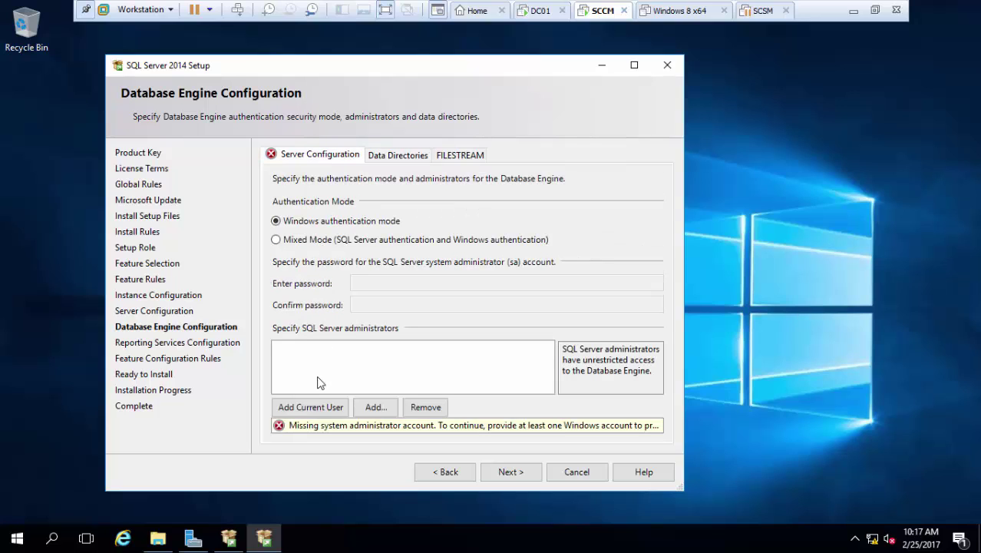
click(319, 407)
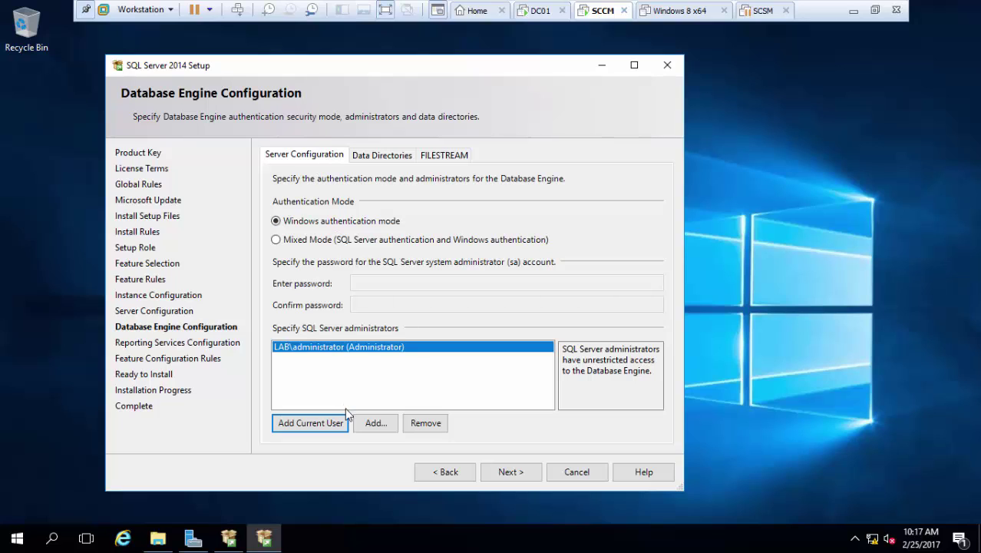
click(509, 472)
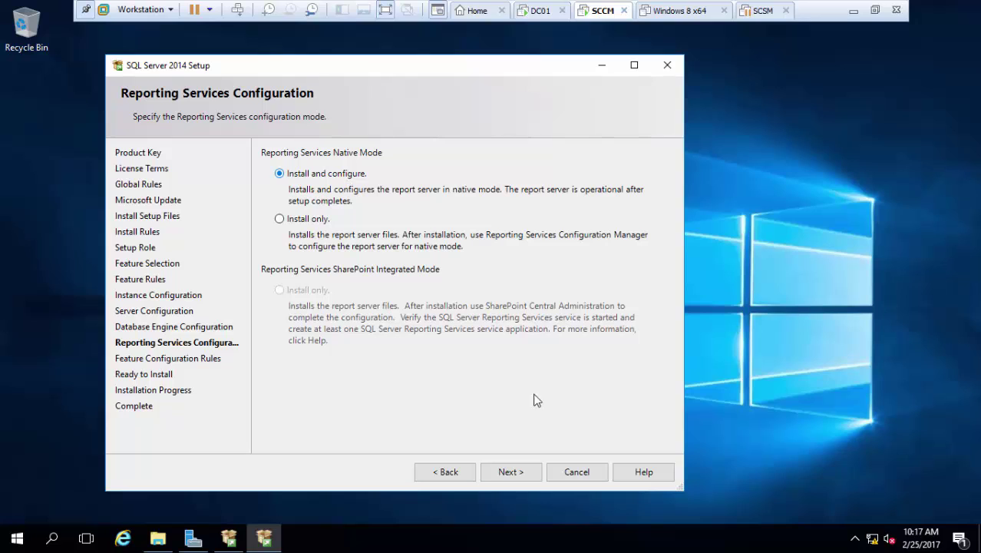
Switch Reporting Services to Install only mode and start the SQL Server installation.
click(520, 472)
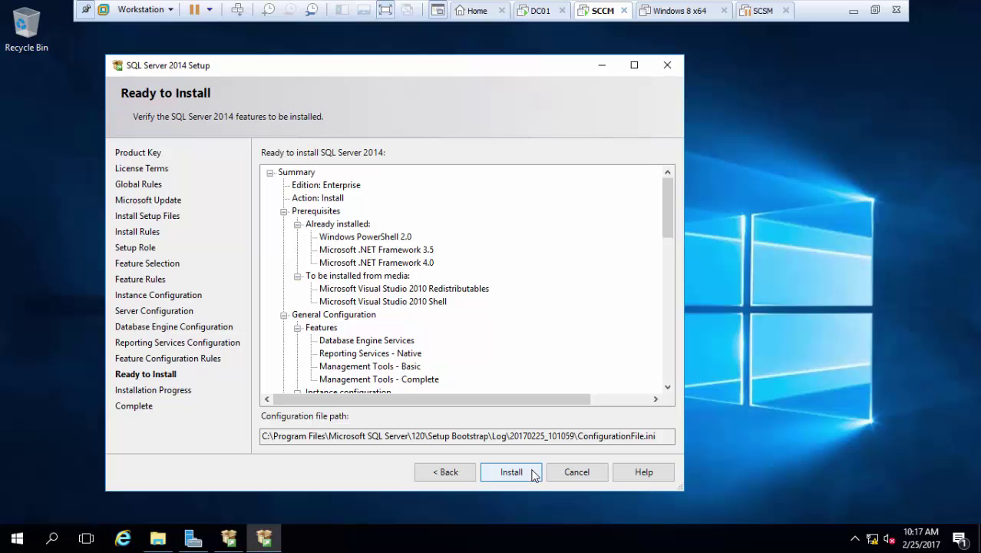
click(466, 477)
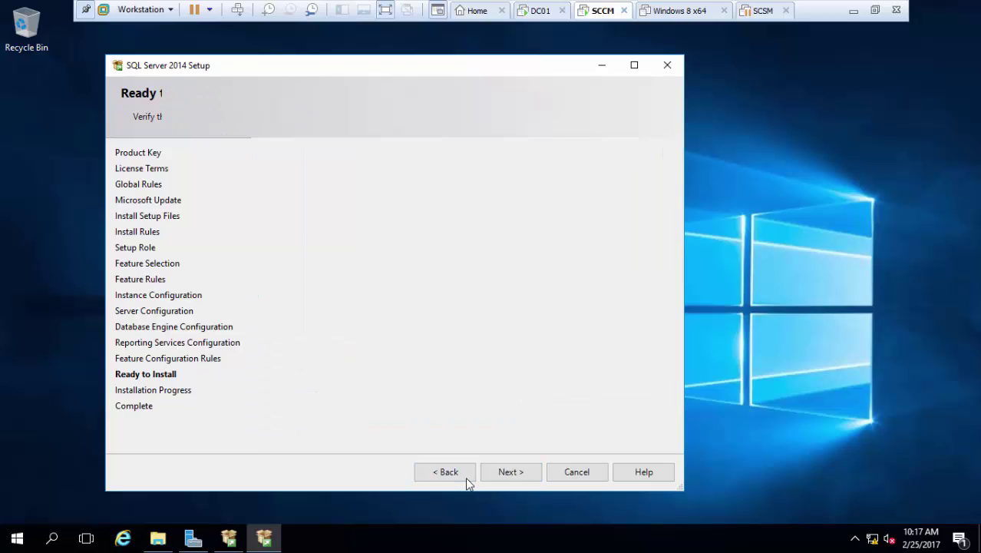
click(453, 470)
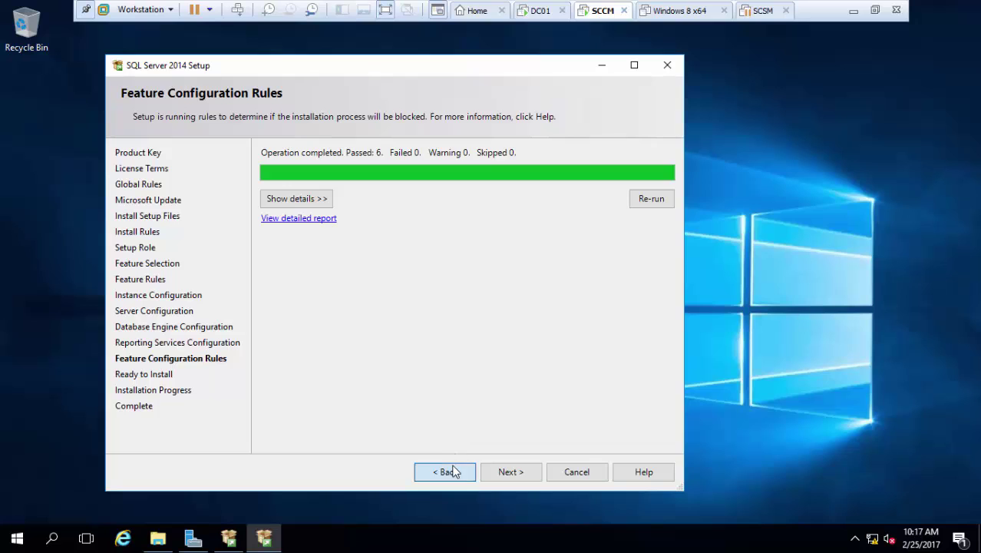
click(306, 220)
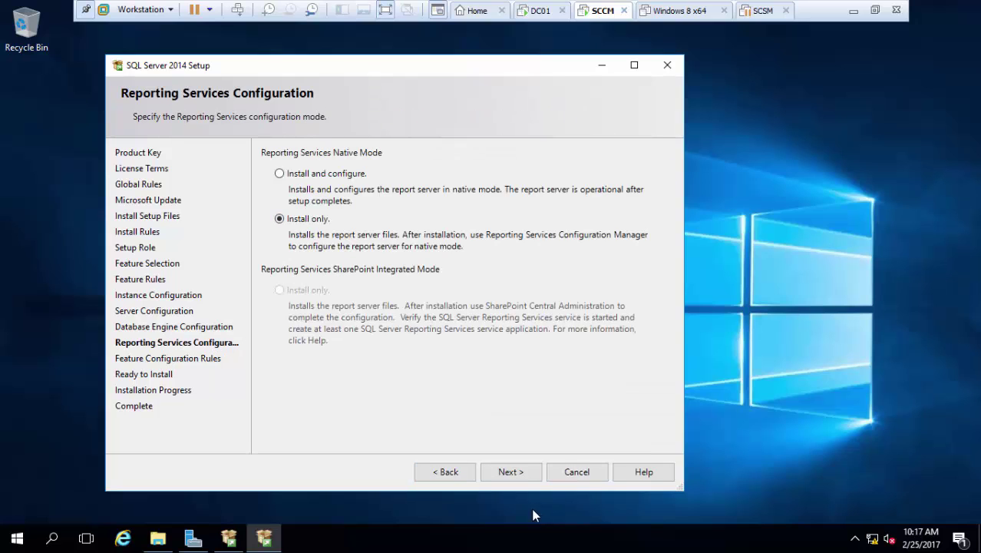
click(526, 480)
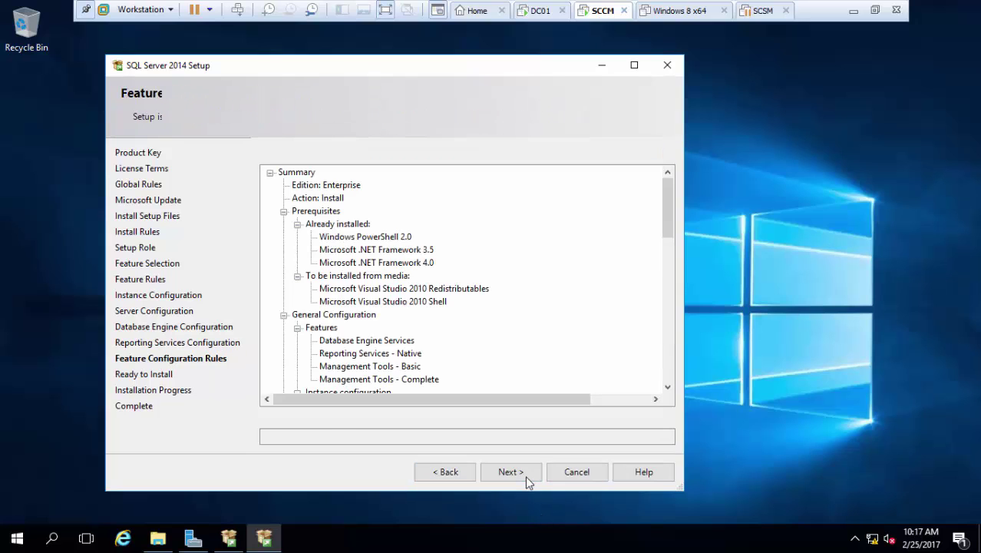
click(512, 472)
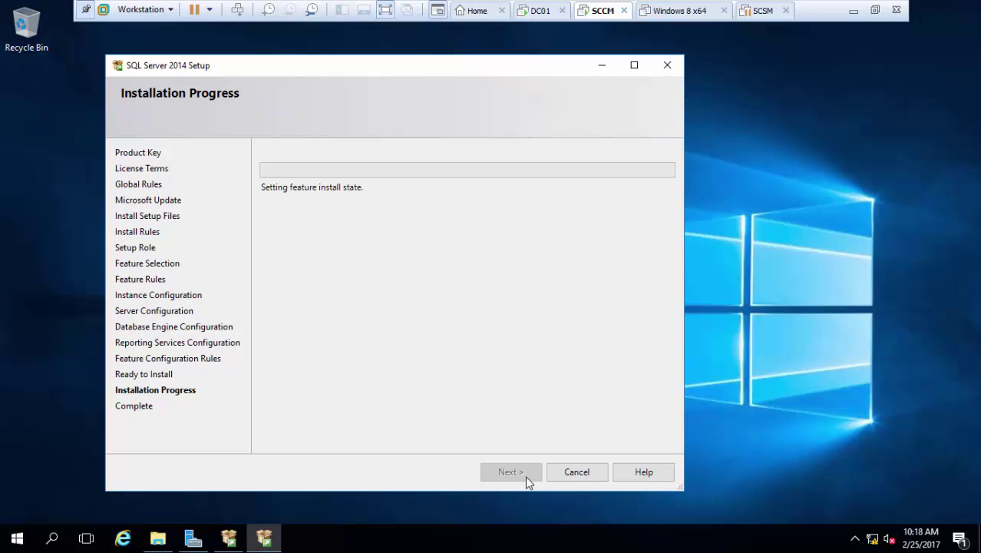
Restore the remote session, confirm every feature shows Succeeded, and close SQL Server Setup.
mouse_move(314, 7)
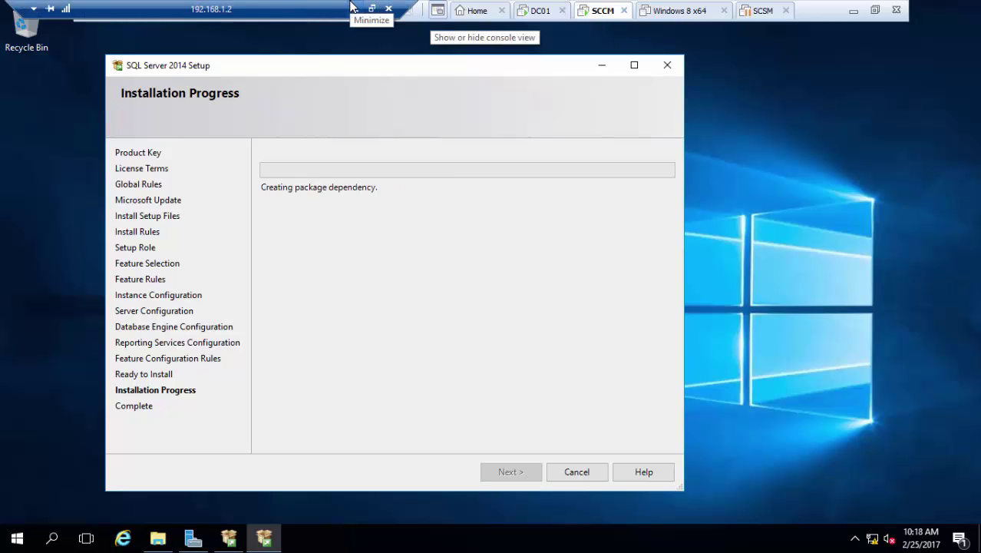
click(350, 6)
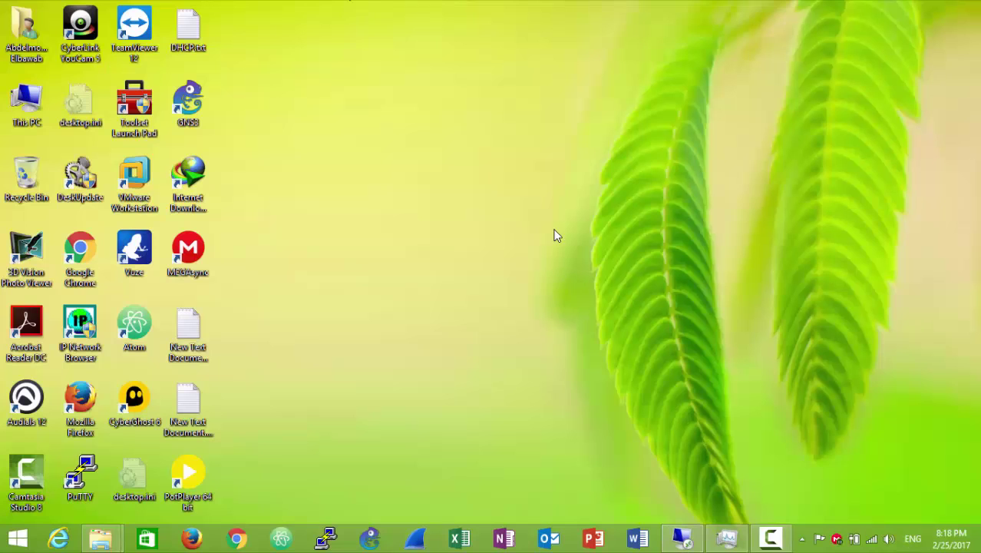
click(767, 539)
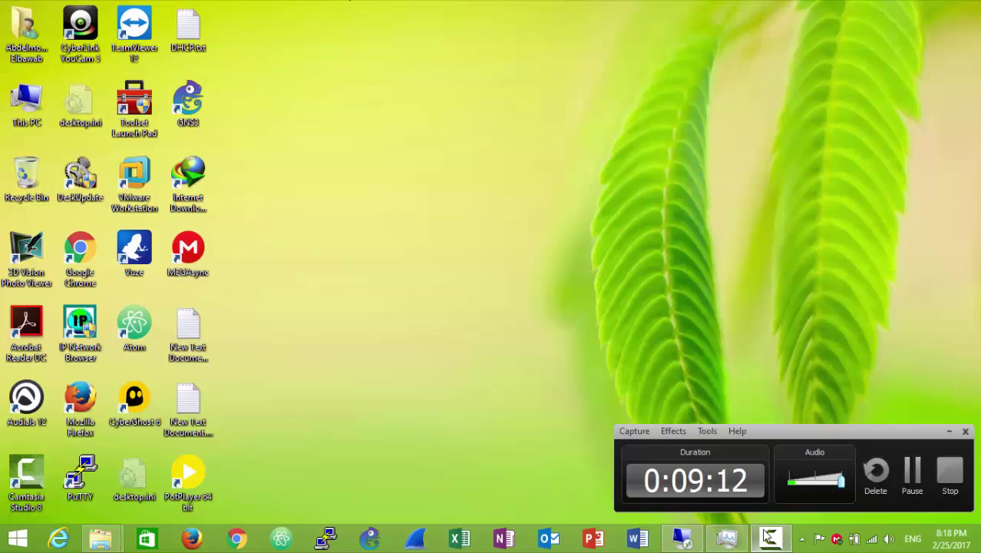
click(912, 471)
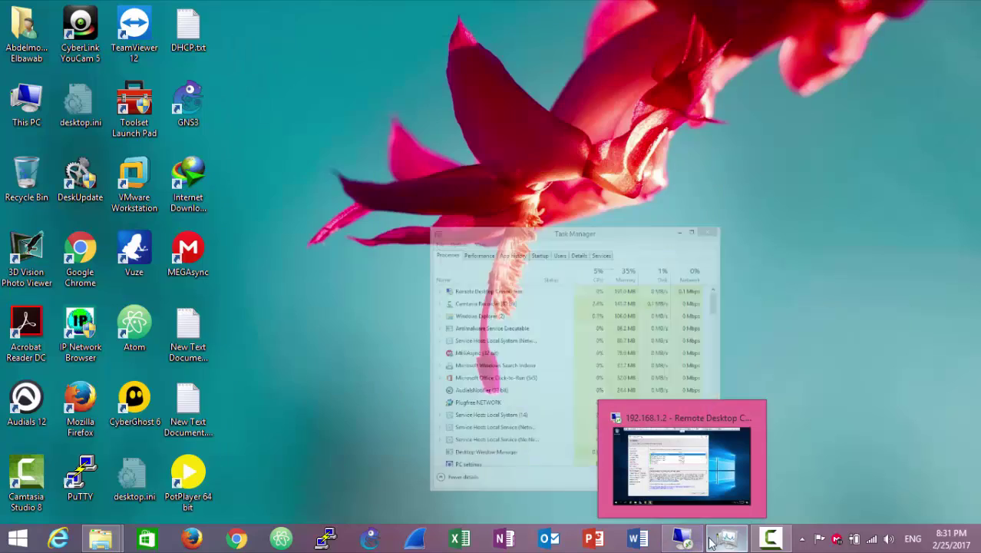
click(711, 541)
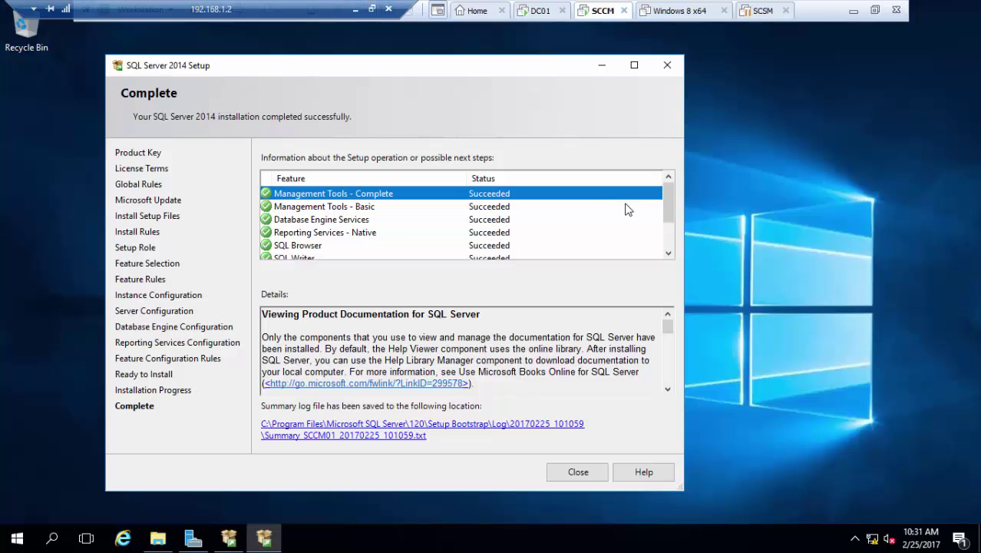
click(670, 234)
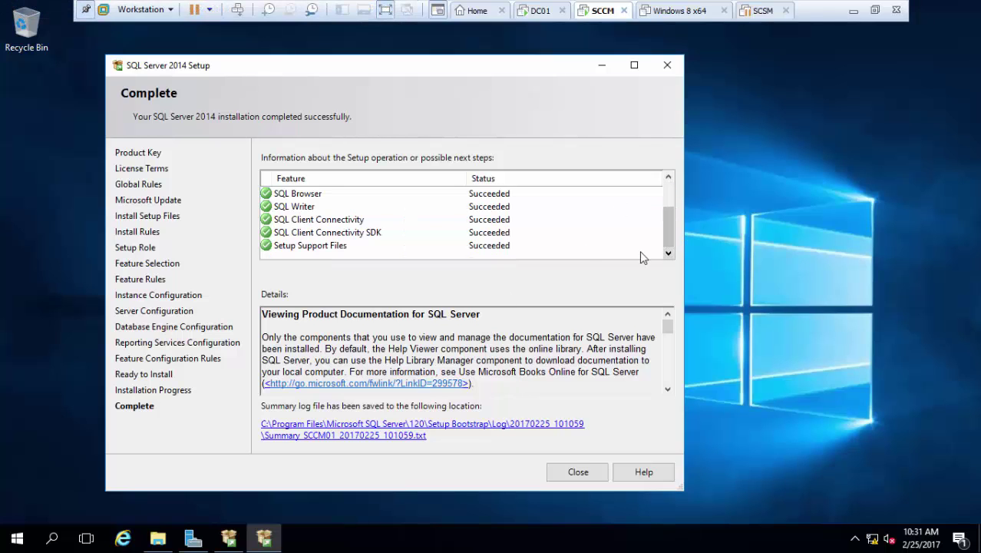
click(578, 472)
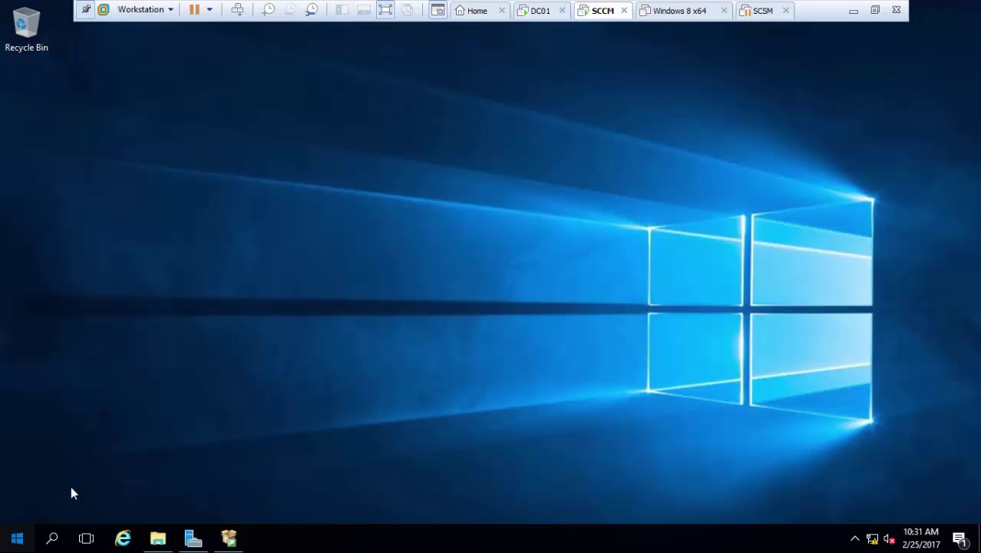
Launch SQL Server 2014 Management Studio from the Microsoft SQL Server 2014 Start menu group.
click(21, 540)
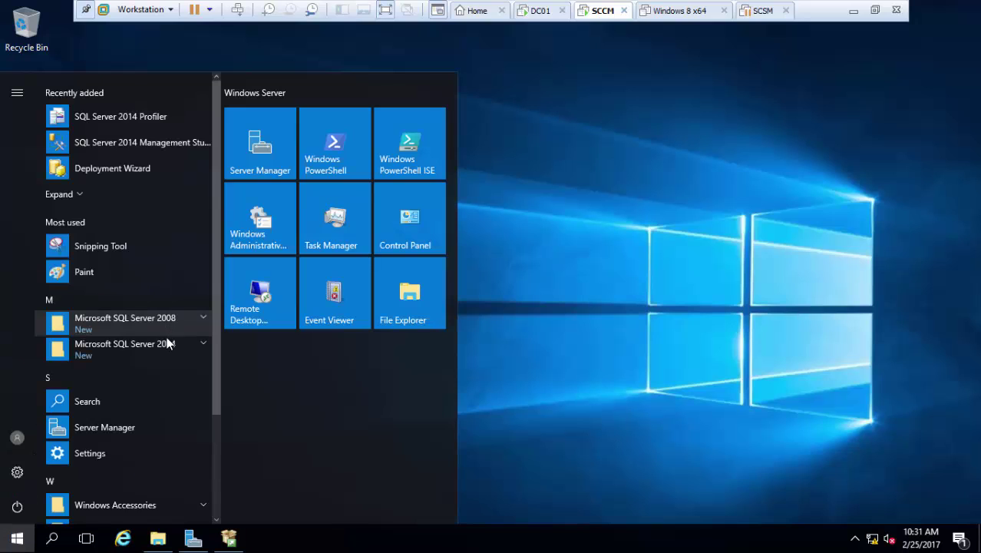
click(167, 347)
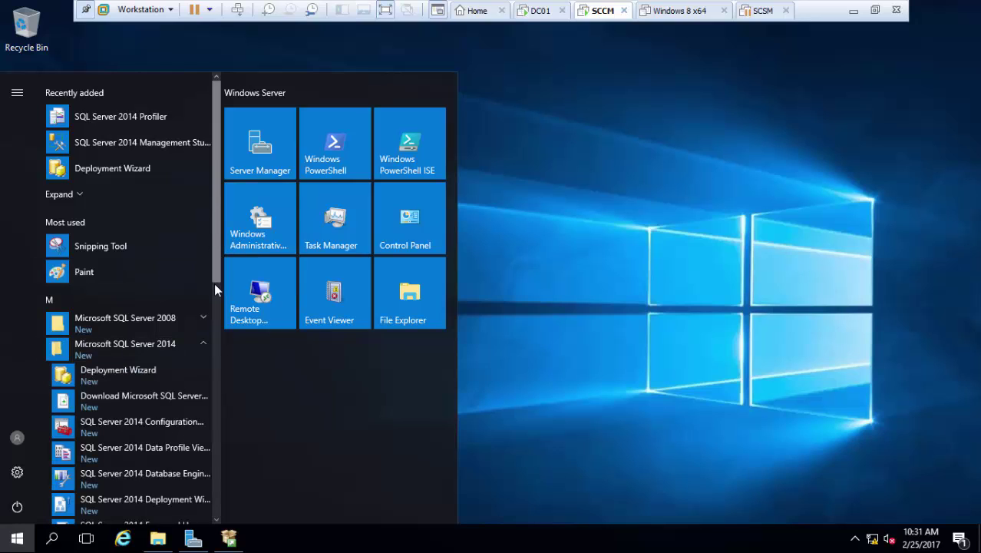
scroll(215, 283, down, 1)
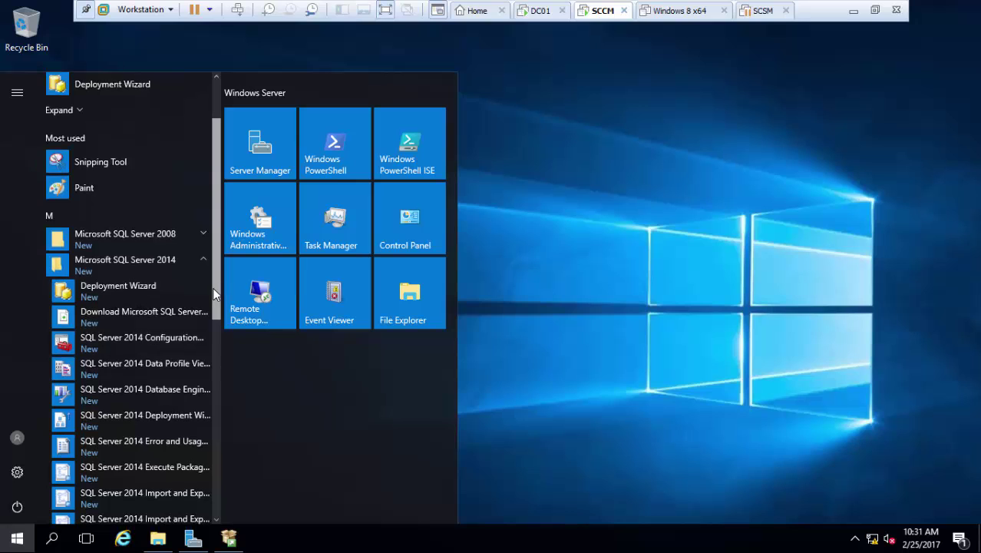
drag(213, 291, 194, 371)
click(177, 410)
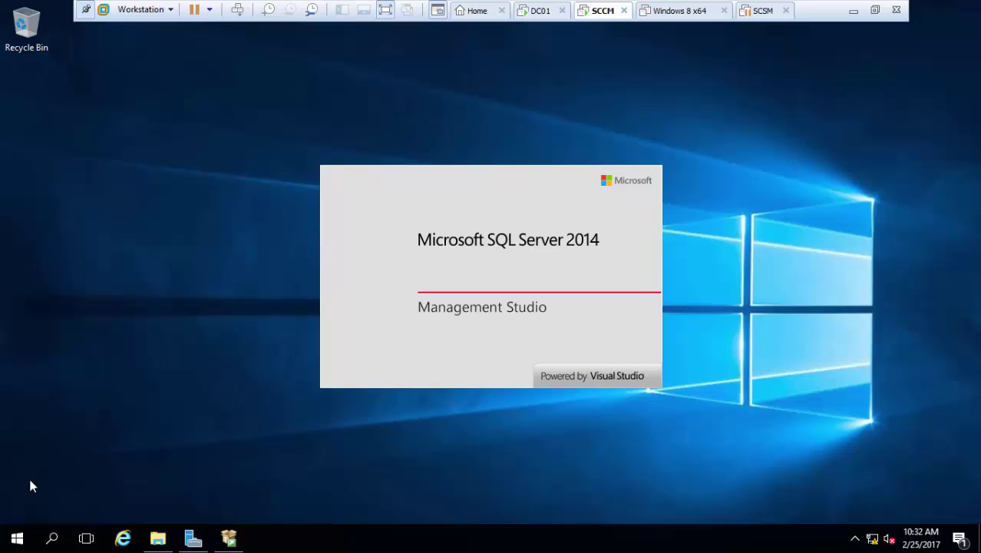
Launch SQL Server 2014 Configuration Manager from the same Start menu group.
click(22, 536)
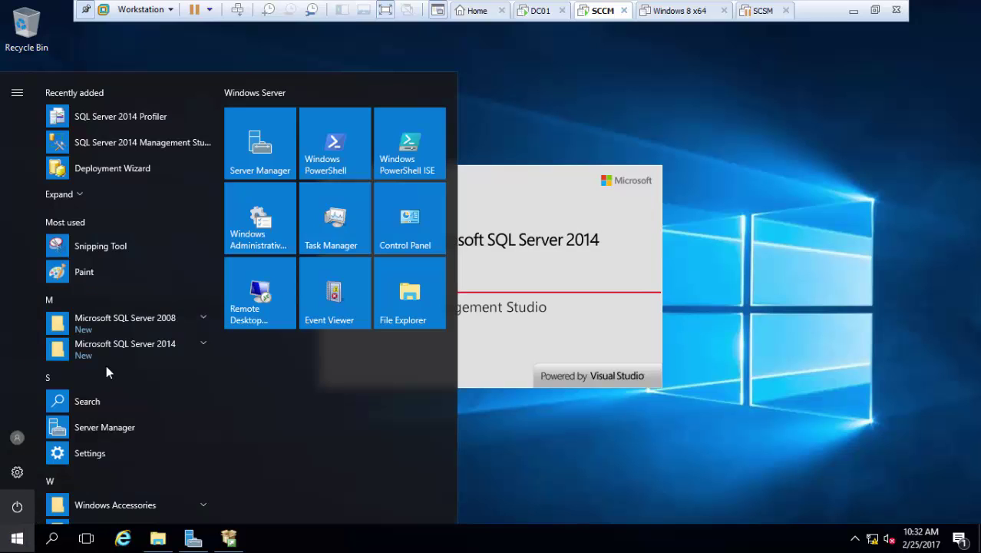
click(118, 350)
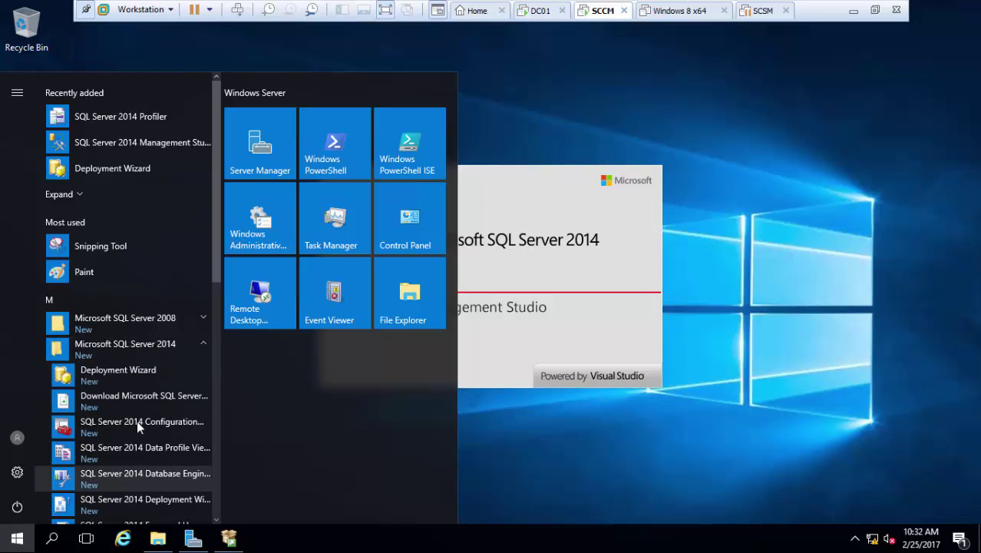
click(146, 428)
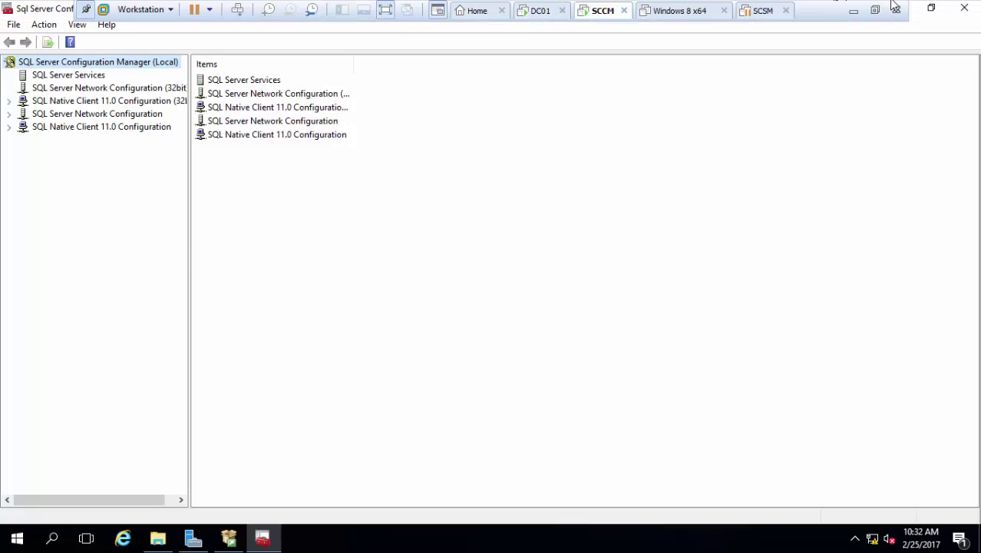
Restore down Configuration Manager, review the SQL Server Services status list, then close the tool.
click(931, 7)
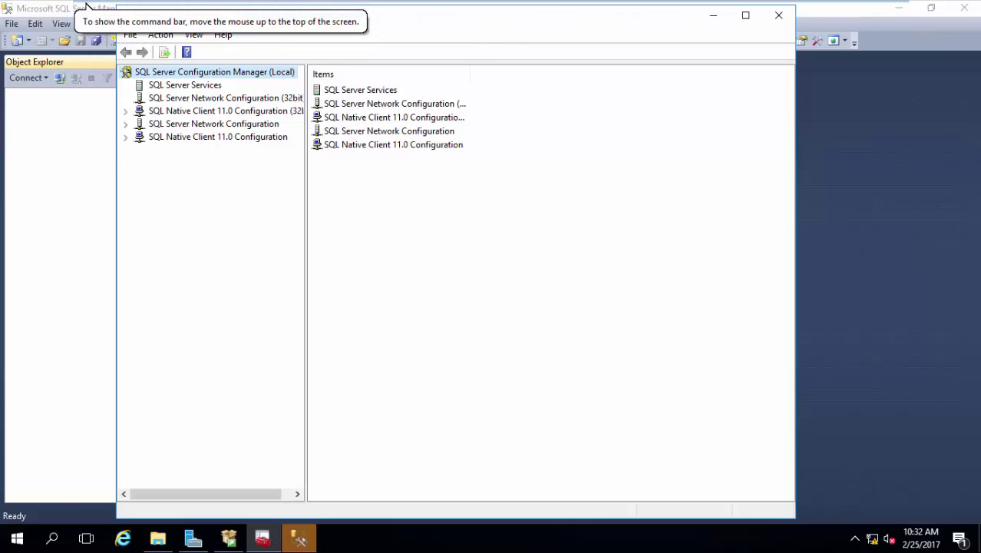
click(219, 174)
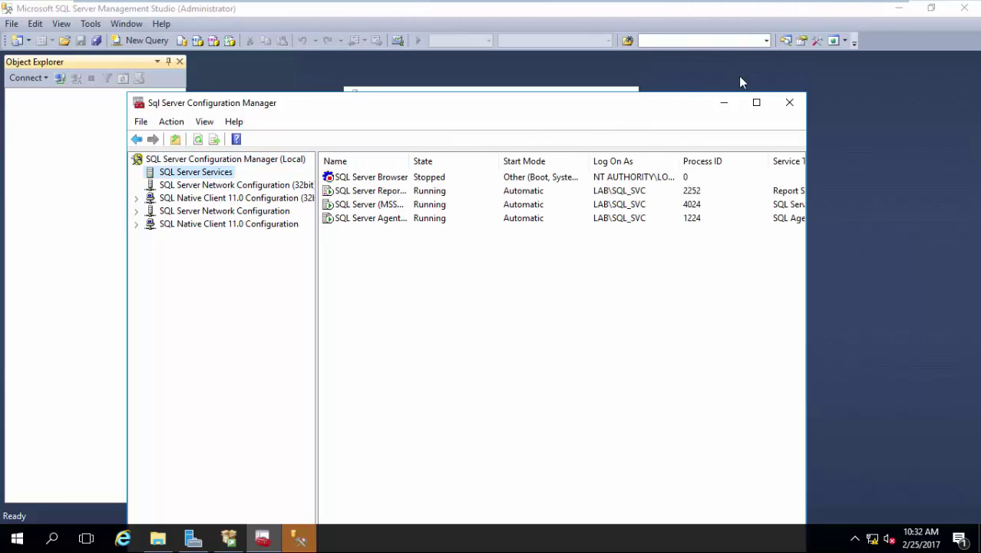
click(789, 102)
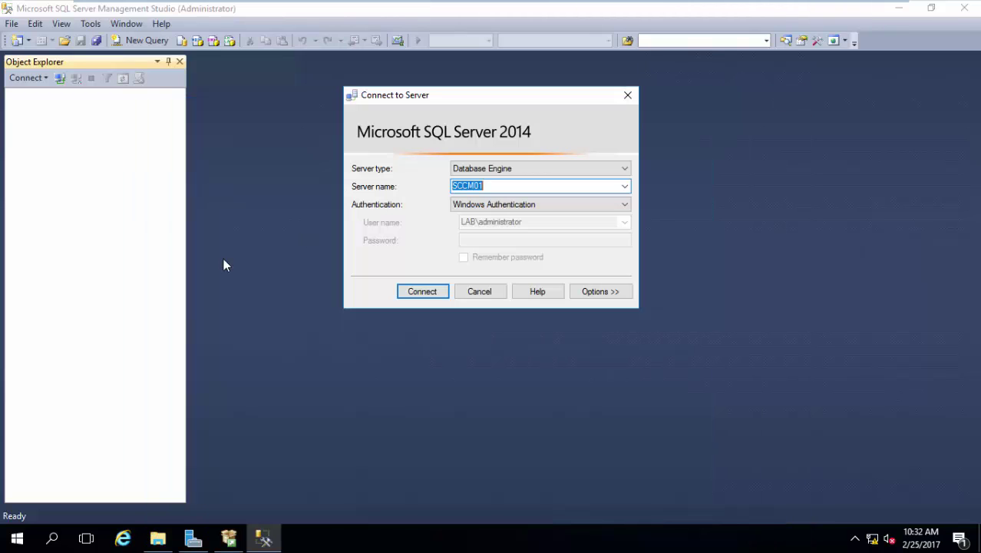
click(17, 538)
mouse_move(603, 4)
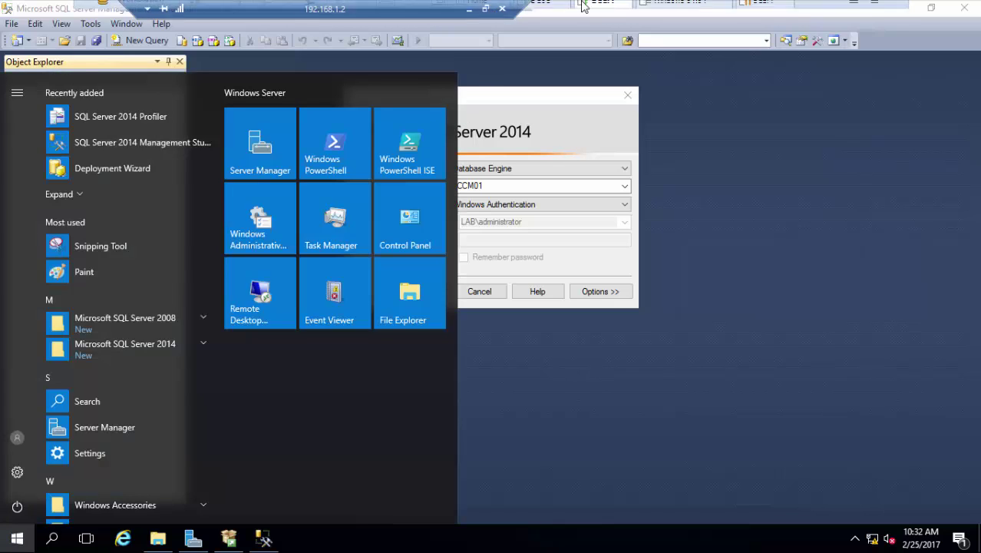
click(469, 12)
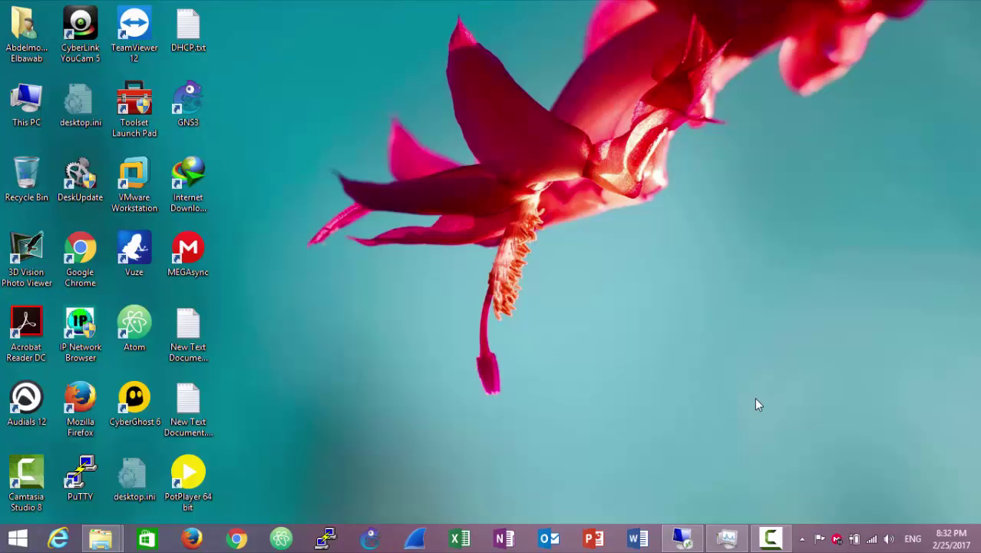
click(764, 538)
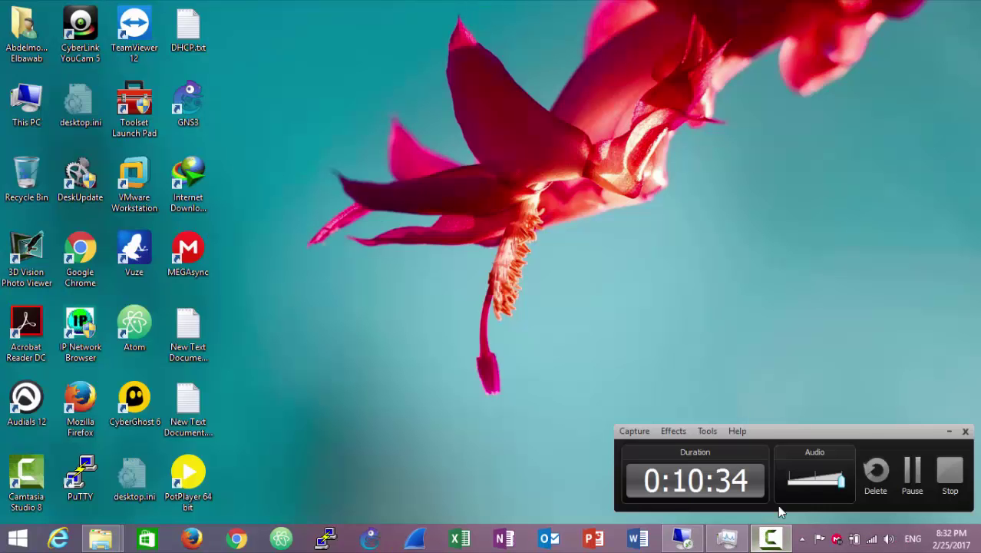
click(912, 480)
click(683, 539)
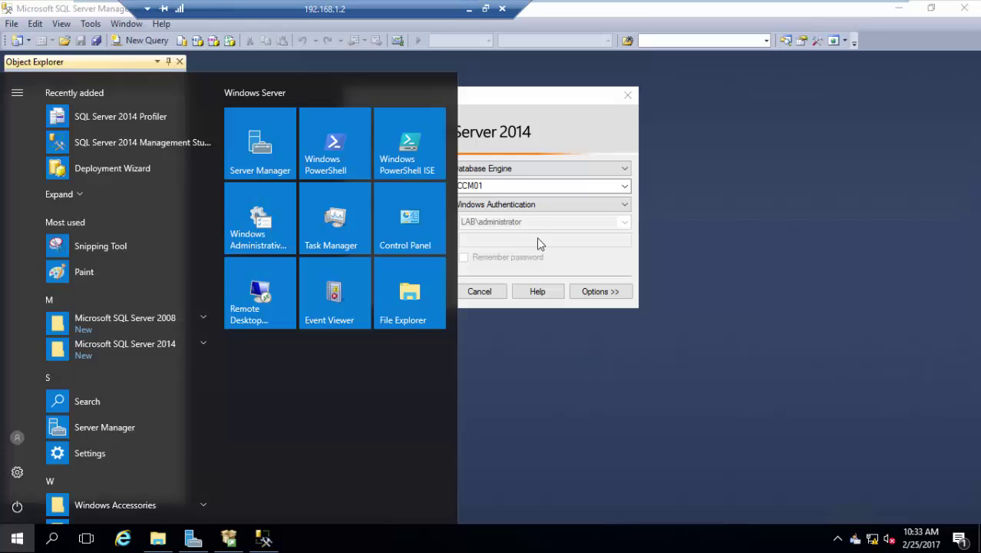
click(153, 346)
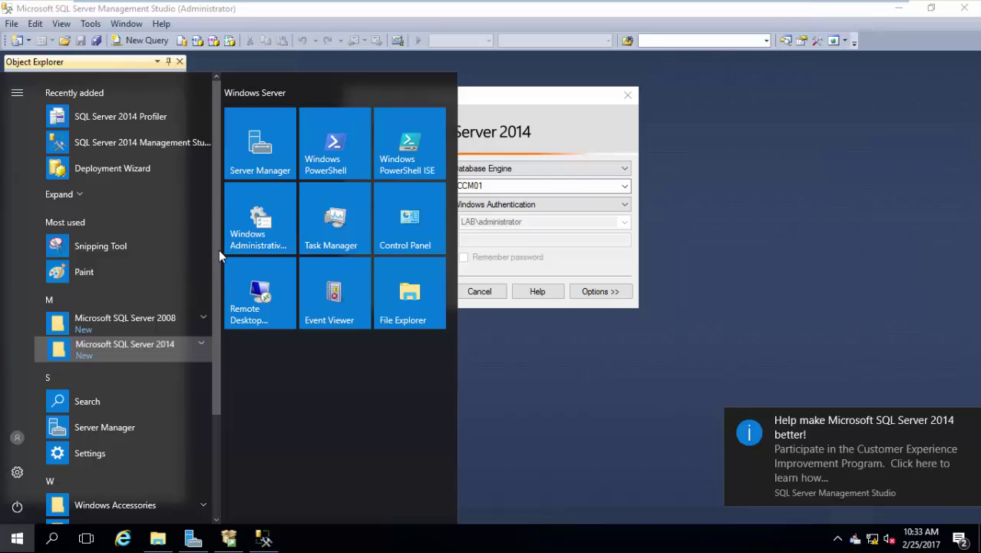
scroll(212, 284, down, 3)
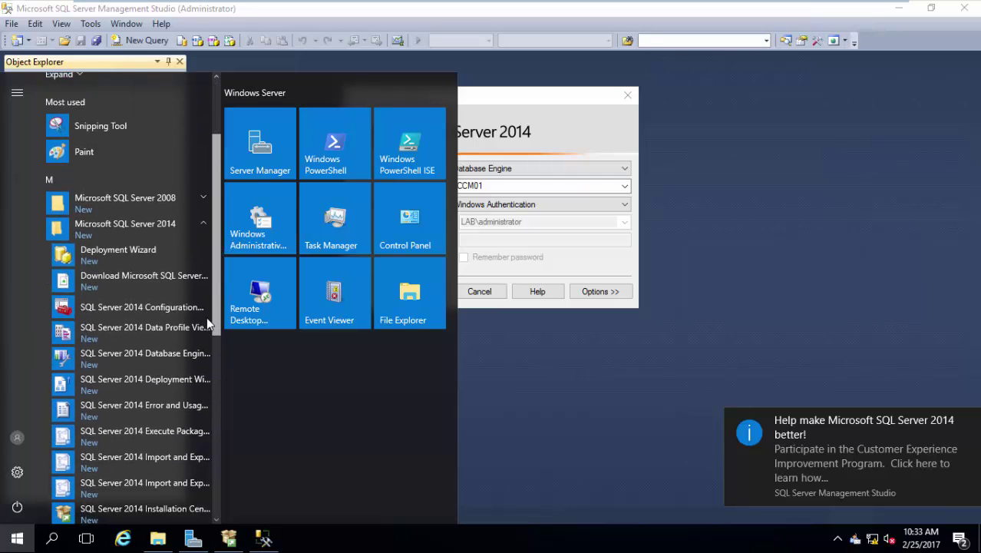
scroll(205, 330, down, 2)
scroll(206, 345, down, 3)
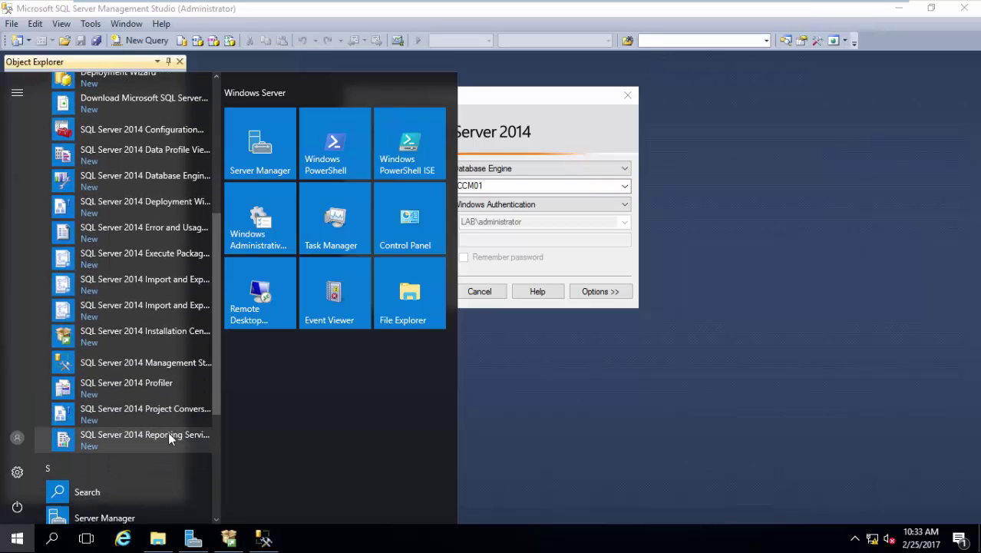
click(172, 435)
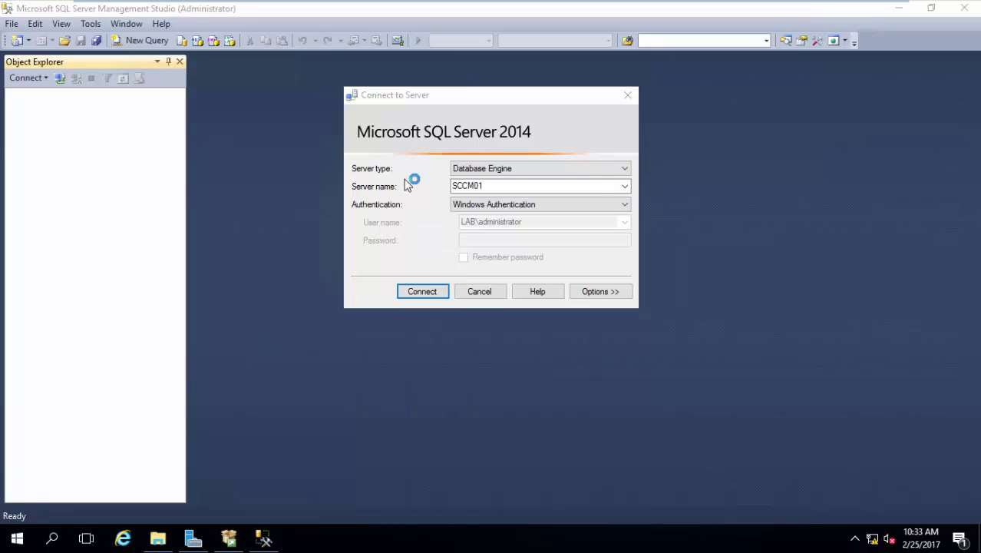
click(458, 96)
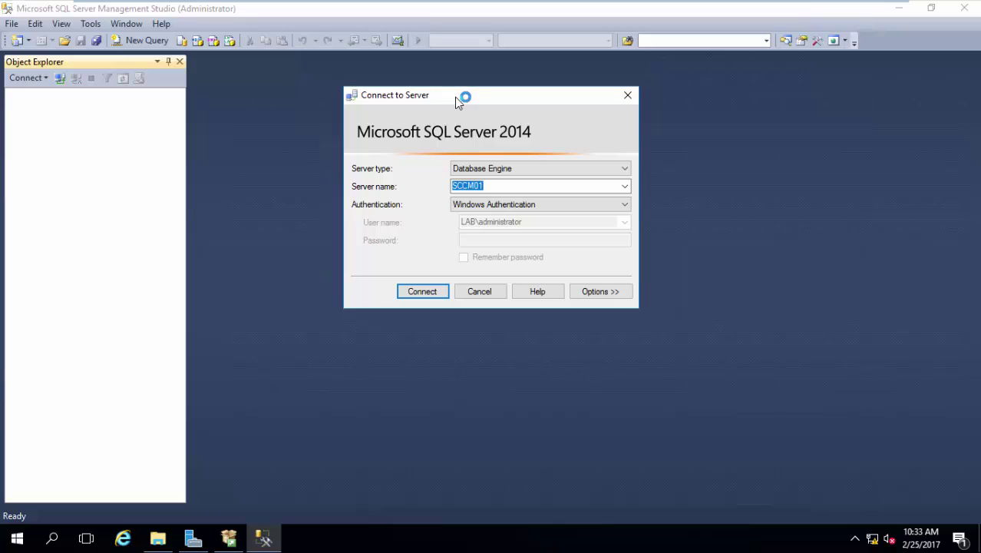
Connect to SCCM01, expand Databases, and open the SCCM01 server Properties.
click(432, 295)
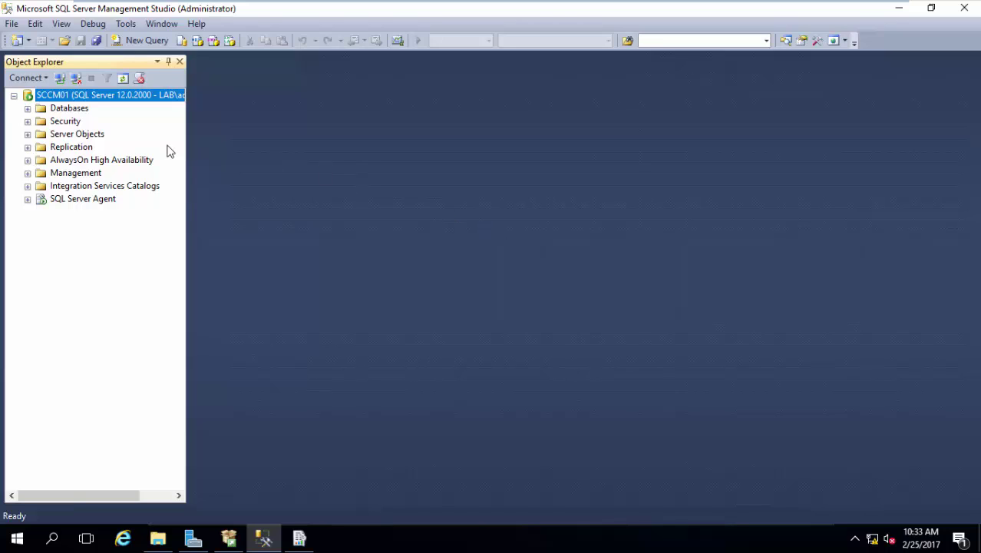
click(29, 109)
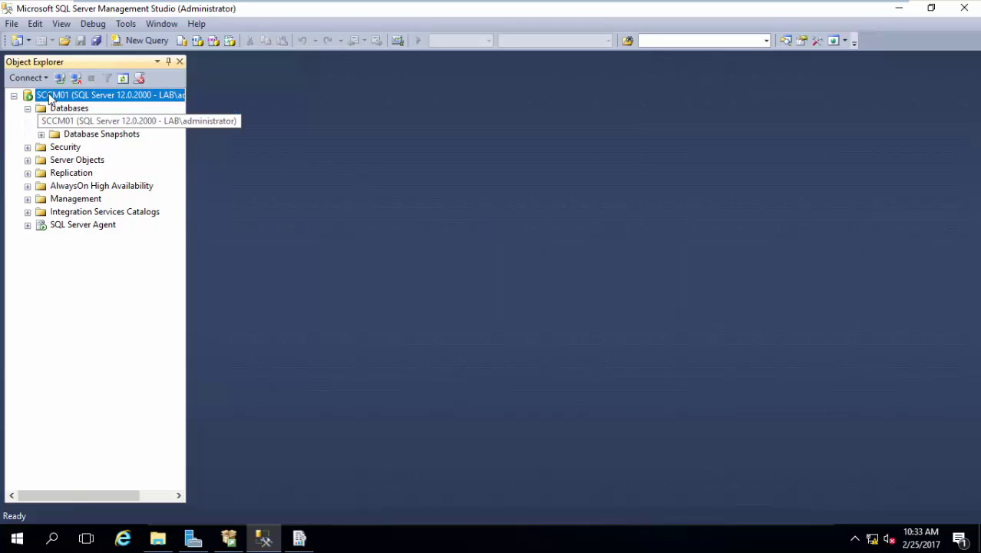
right_click(49, 96)
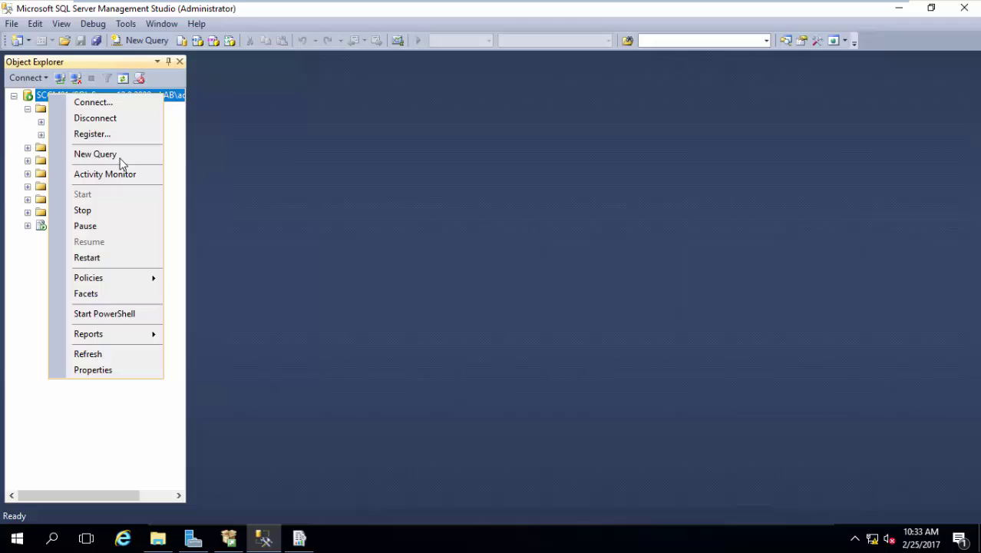
click(91, 370)
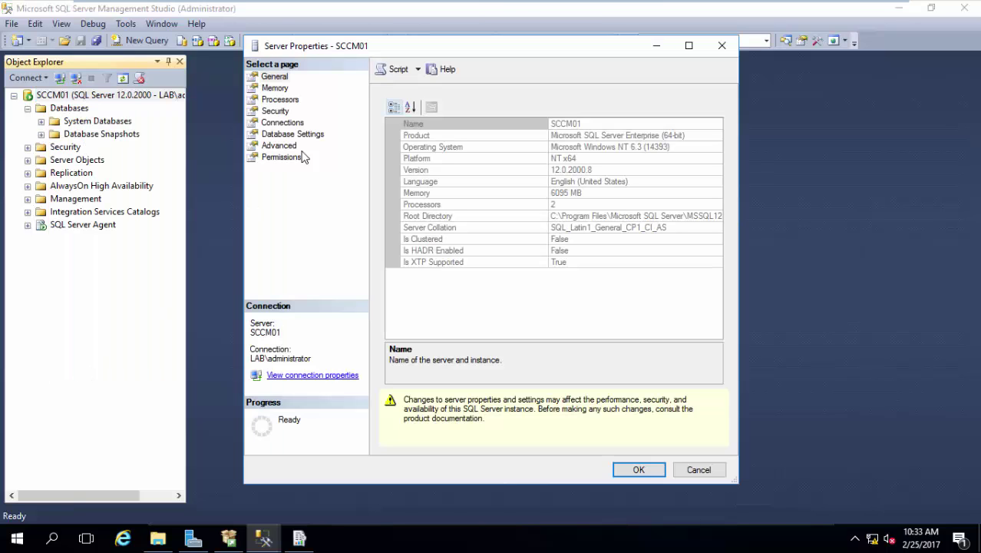
On the Memory page, set Maximum server memory to 4000 MB and save.
click(275, 88)
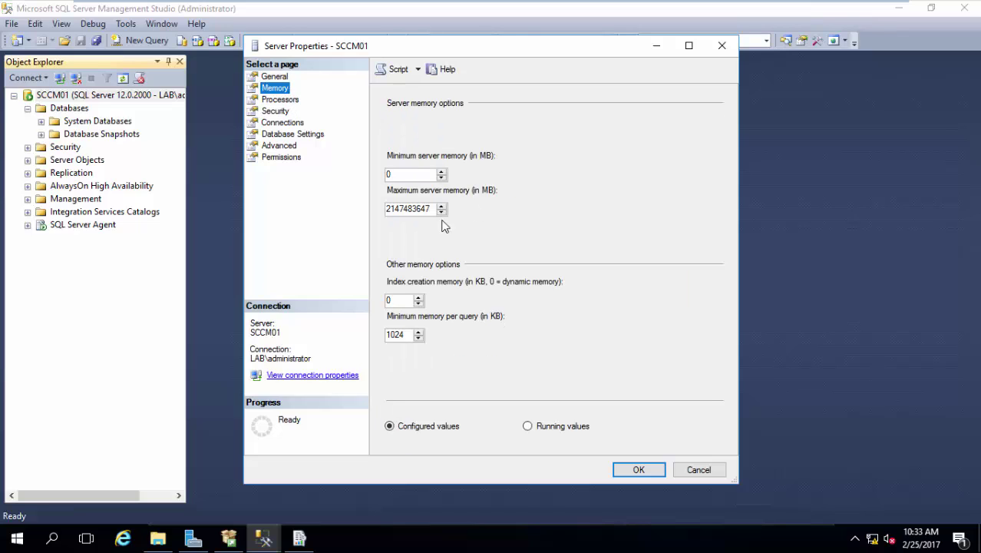
drag(432, 209, 361, 223)
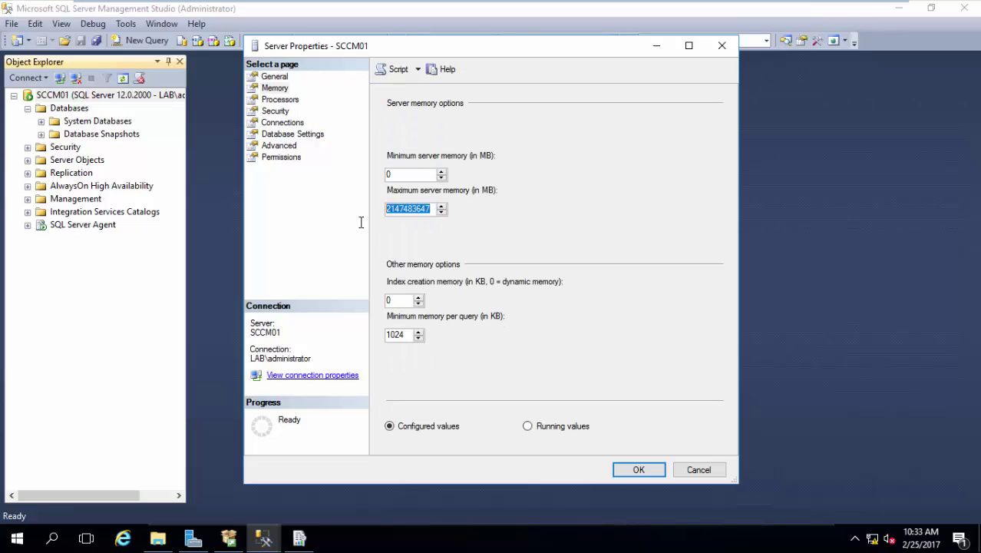
text(8192)
drag(422, 213, 363, 212)
text(4000)
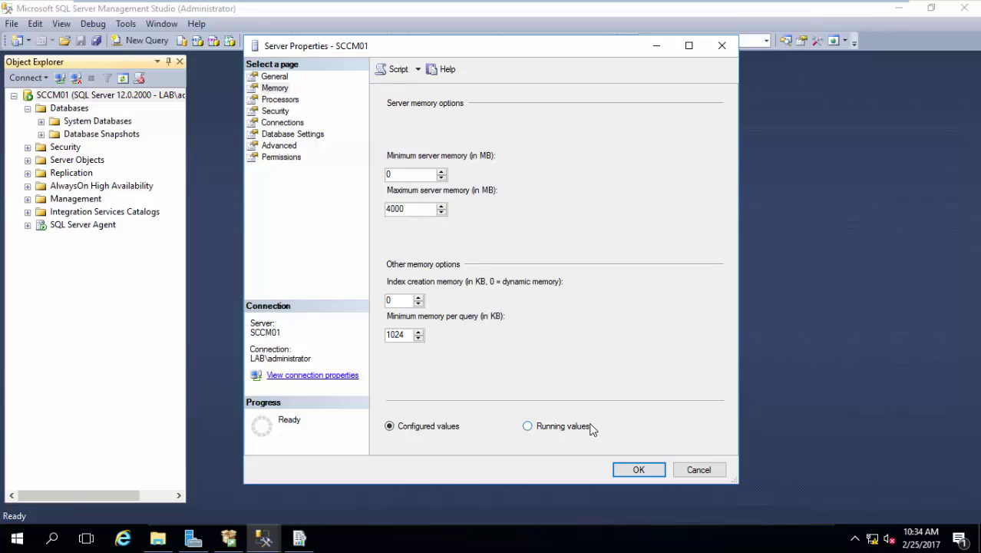
click(631, 470)
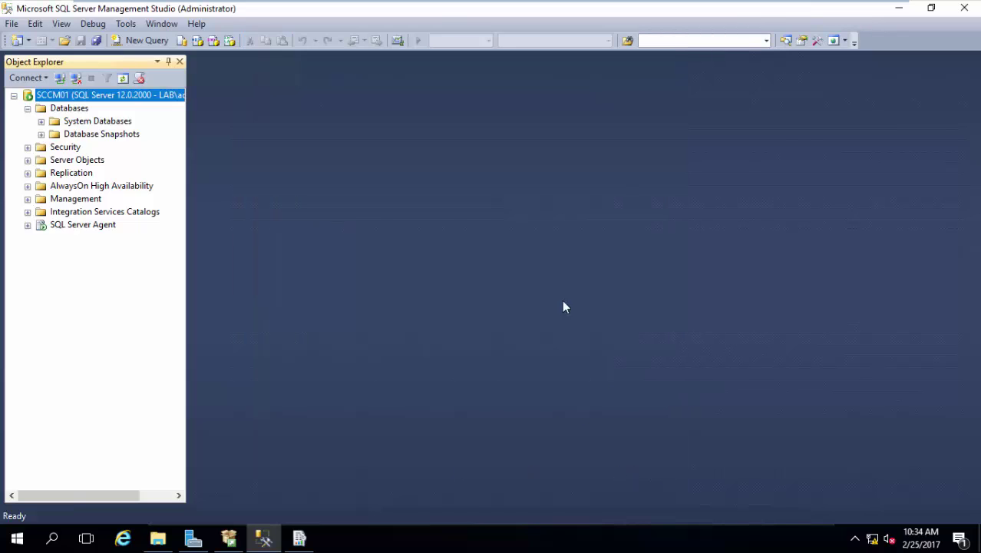
Close Management Studio, connect to SCCM01\MSSQLSERVER, and apply the default ReportServer Web Service URL on port 80.
click(964, 8)
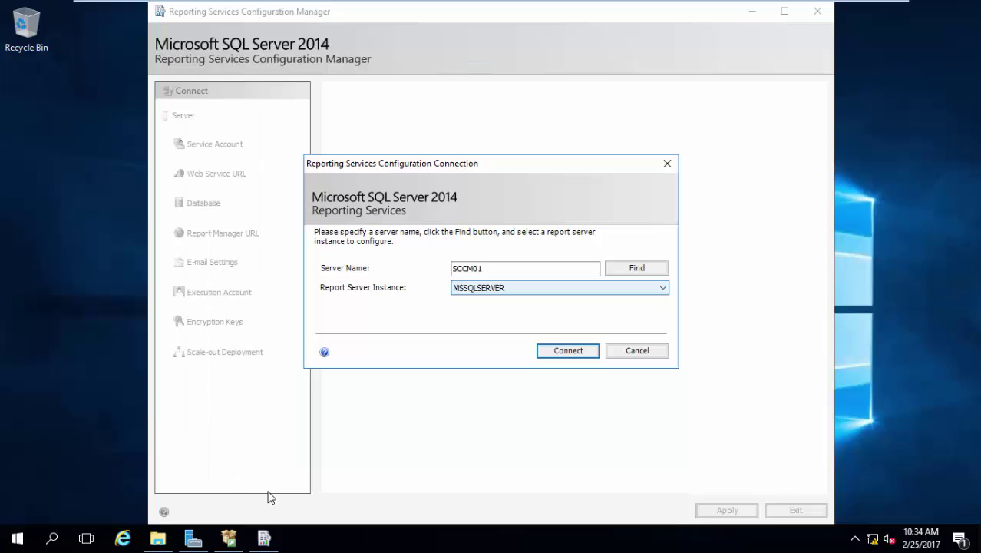
click(556, 354)
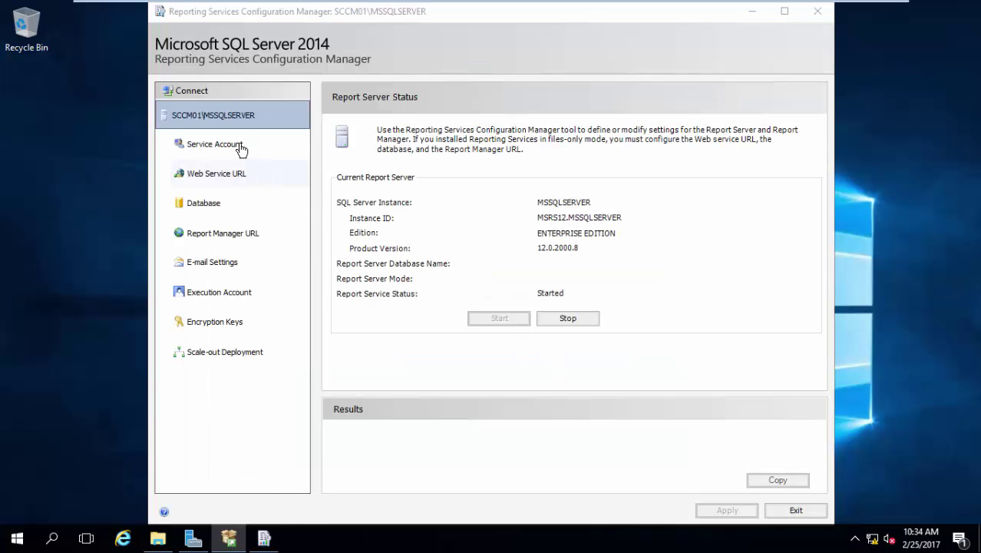
click(239, 146)
click(535, 247)
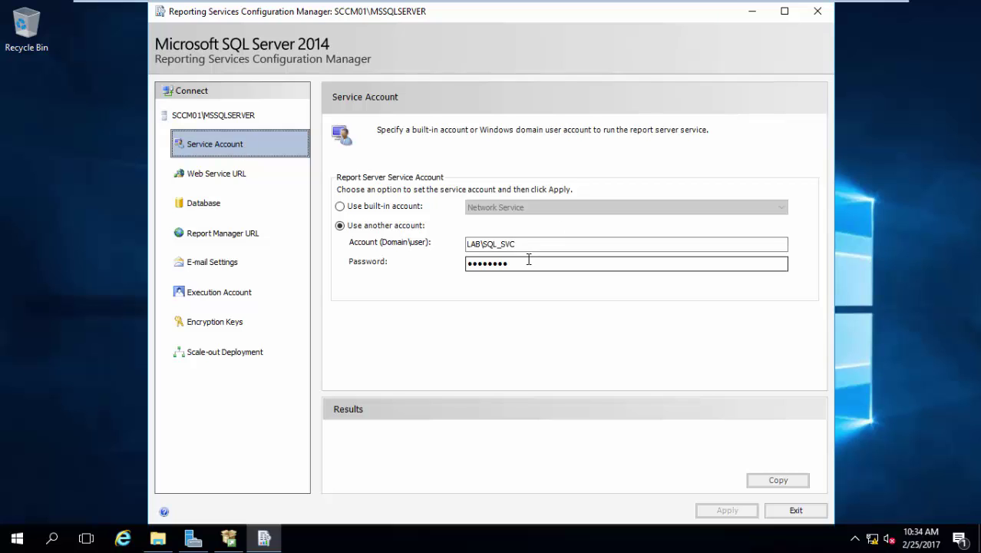
click(270, 177)
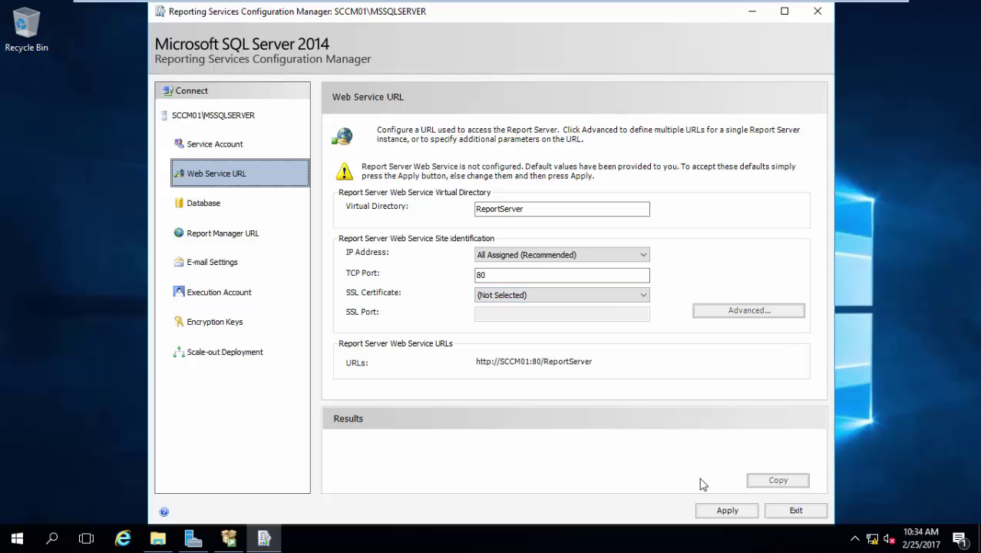
click(718, 510)
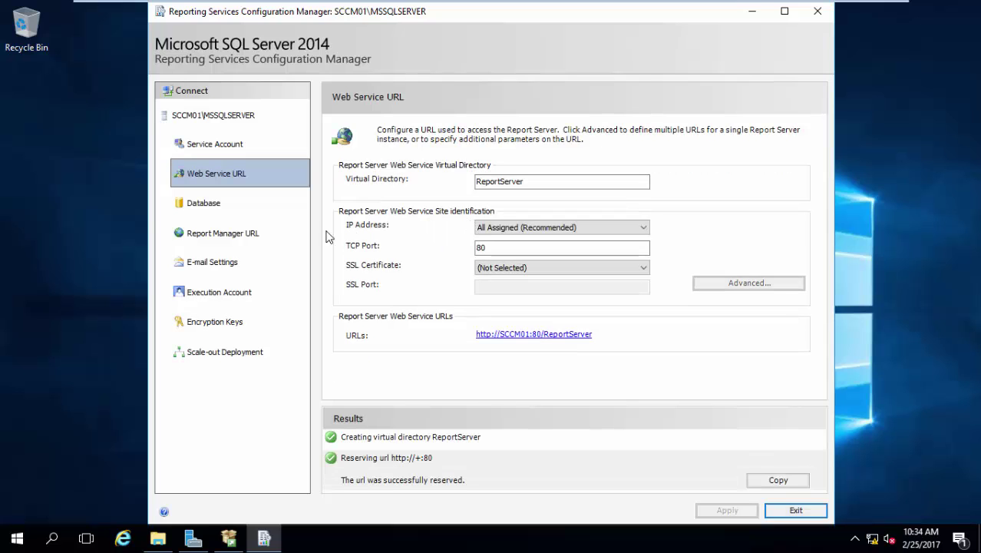
click(280, 218)
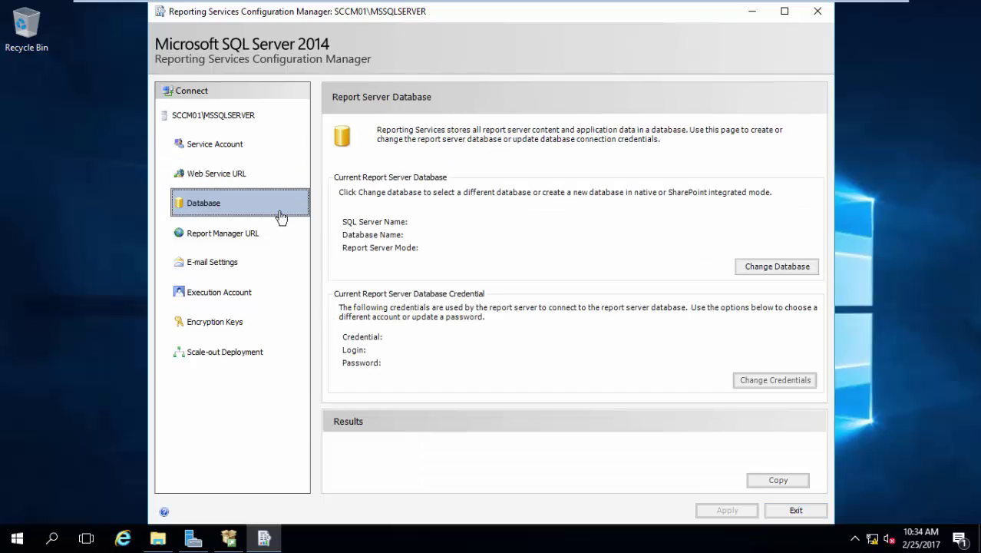
Create a new ReportServer database on SCCM01 after a successful connection test, using service credentials.
click(768, 266)
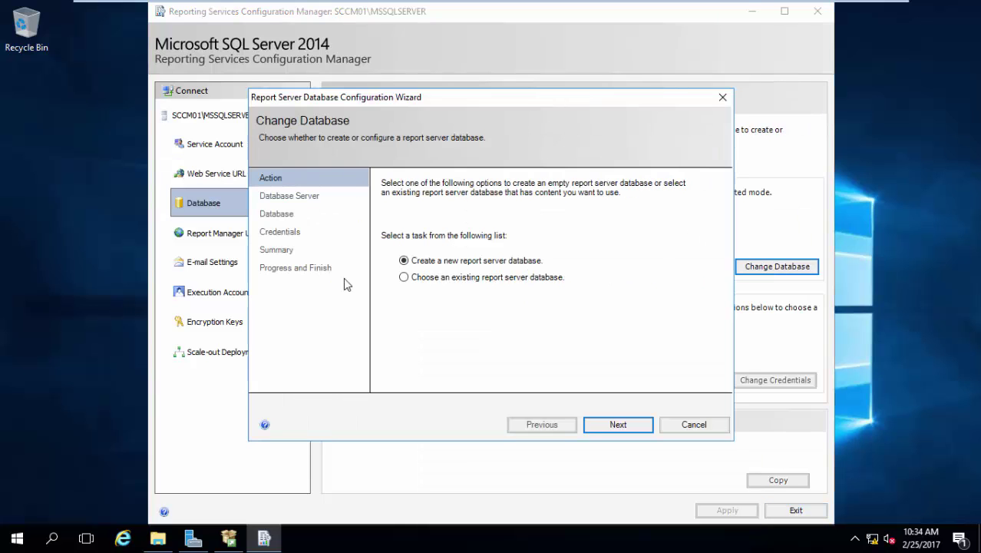
click(617, 425)
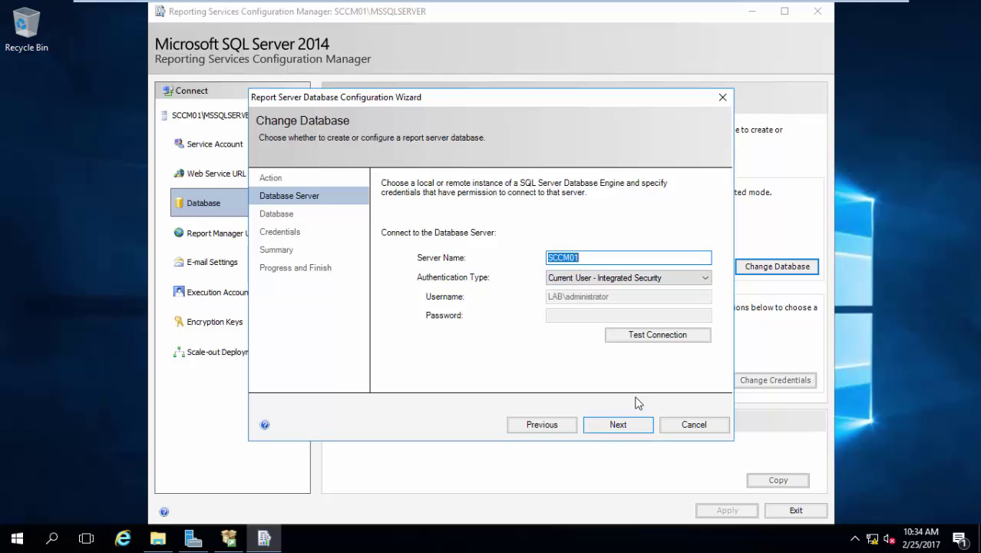
click(666, 339)
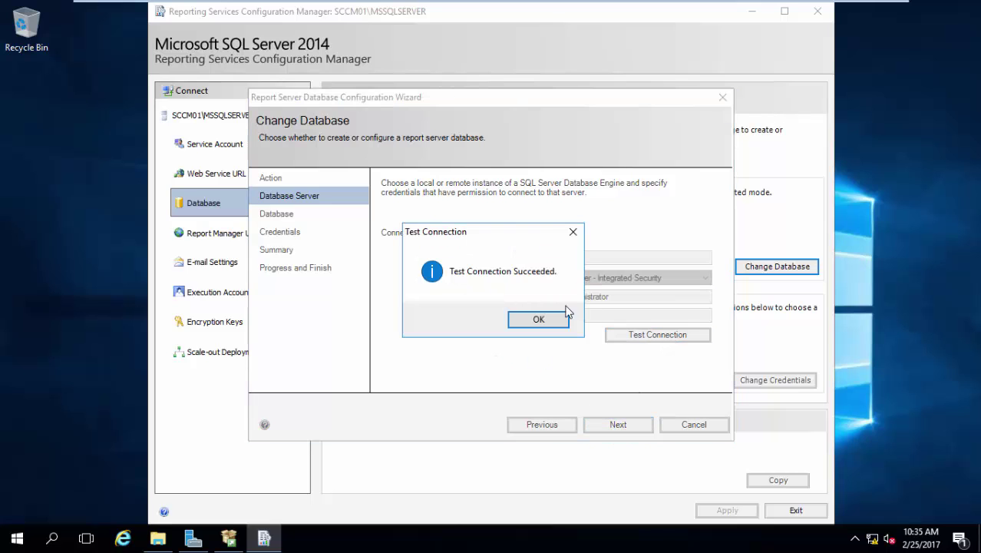
click(561, 310)
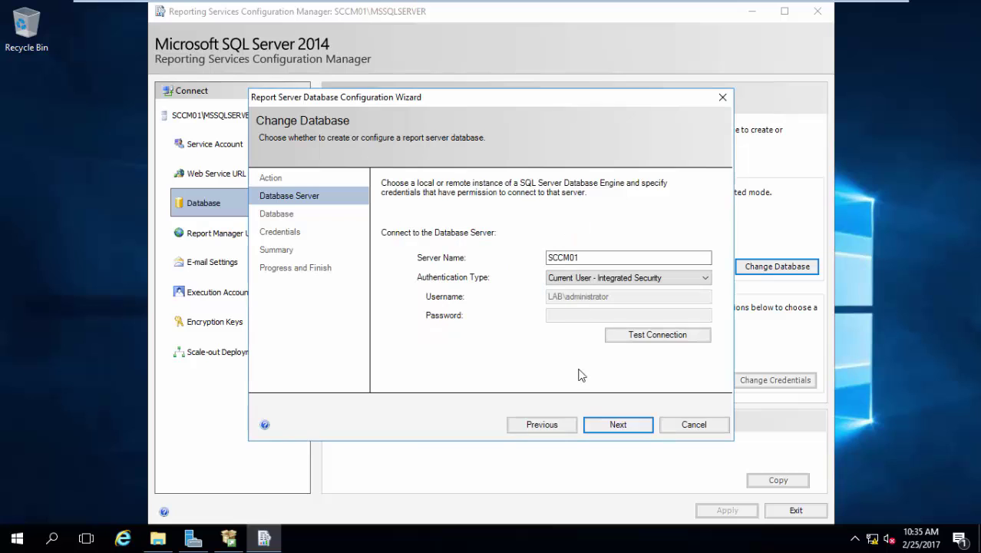
click(614, 425)
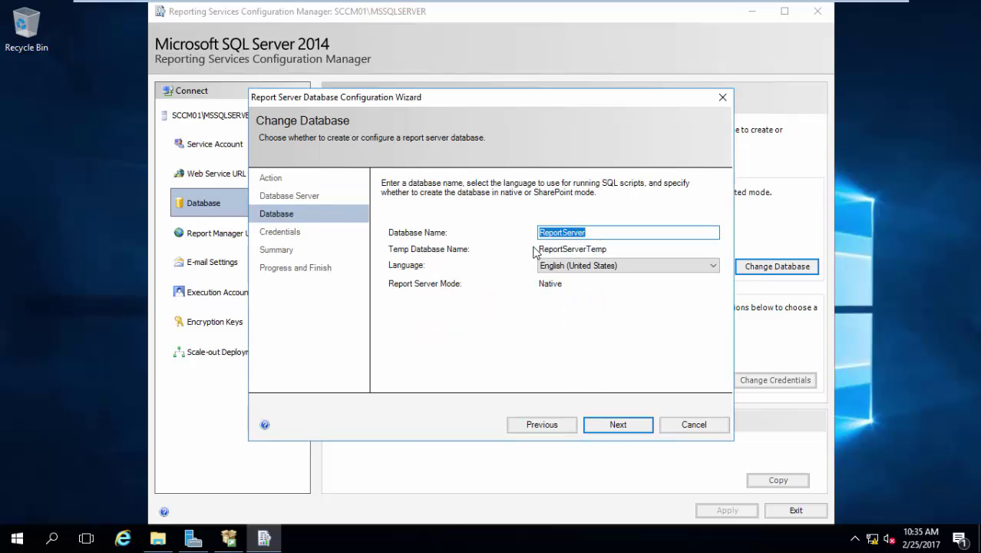
click(608, 427)
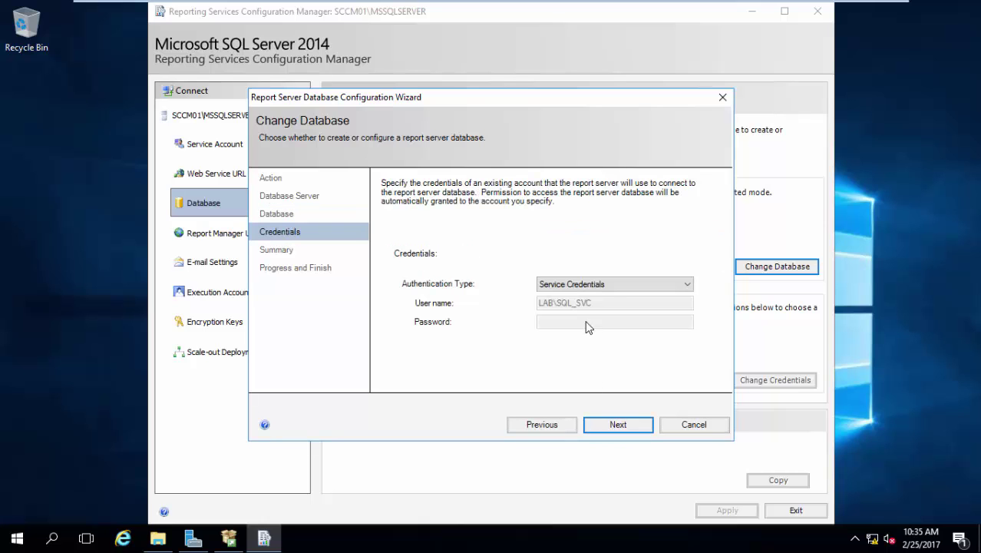
click(617, 429)
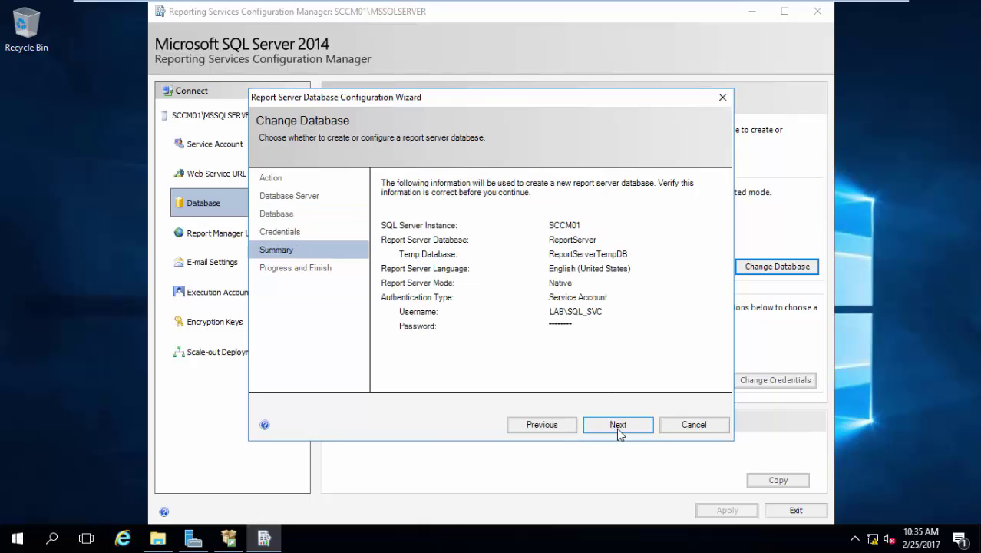
click(617, 429)
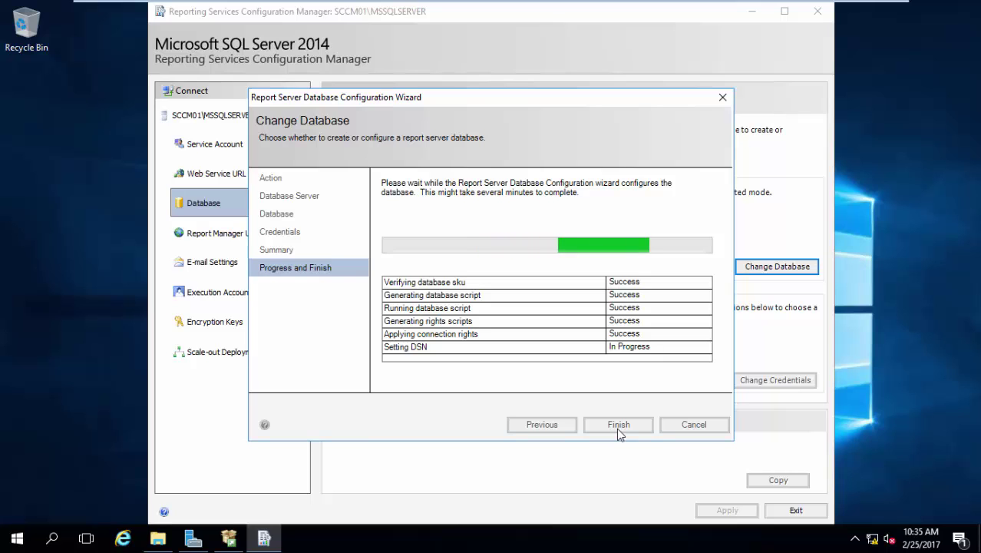
click(619, 426)
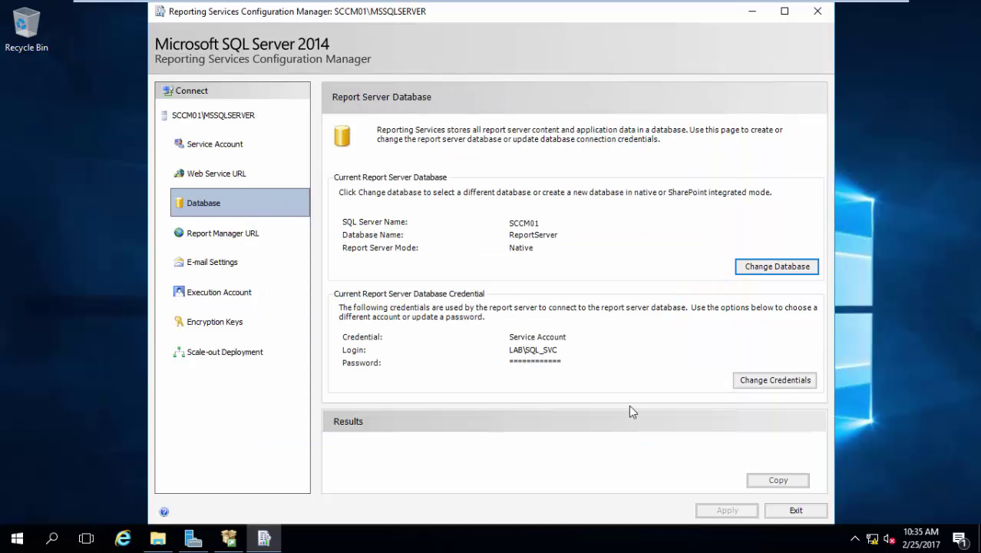
click(215, 231)
Apply the Report Manager URL at Reports on port 80, then exit the configuration tool.
click(733, 511)
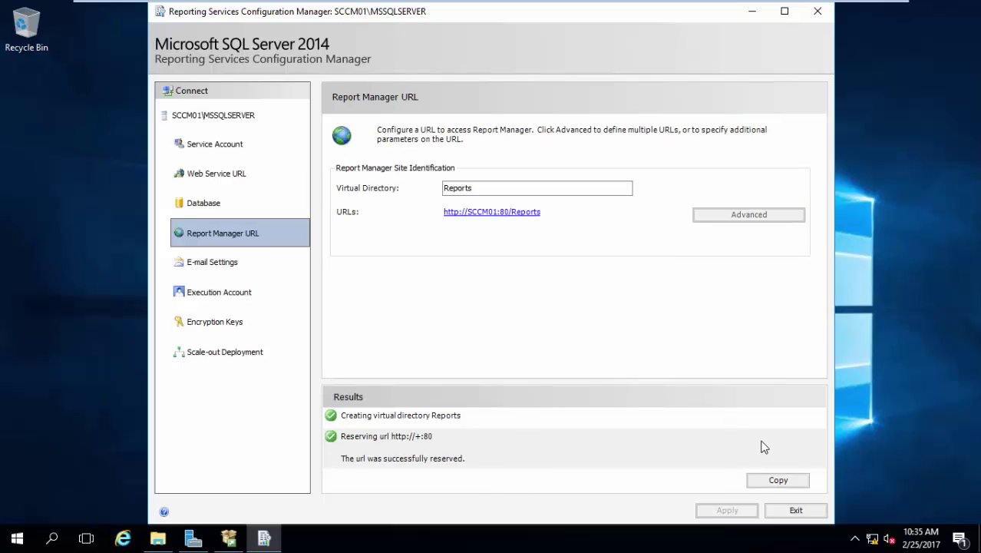
click(802, 510)
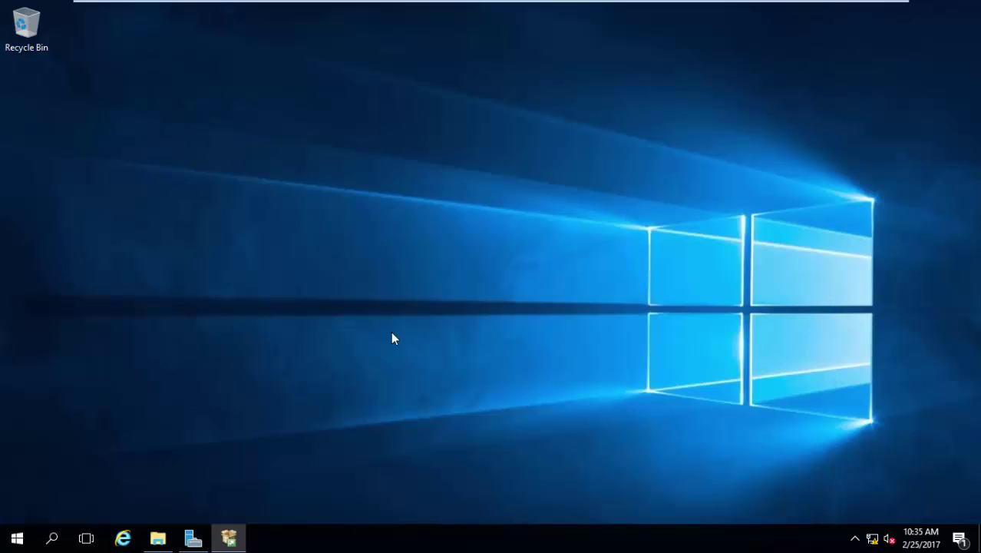
mouse_move(529, 4)
Browse File Explorer to C:\Sources\ADK and launch adksetup.
click(158, 538)
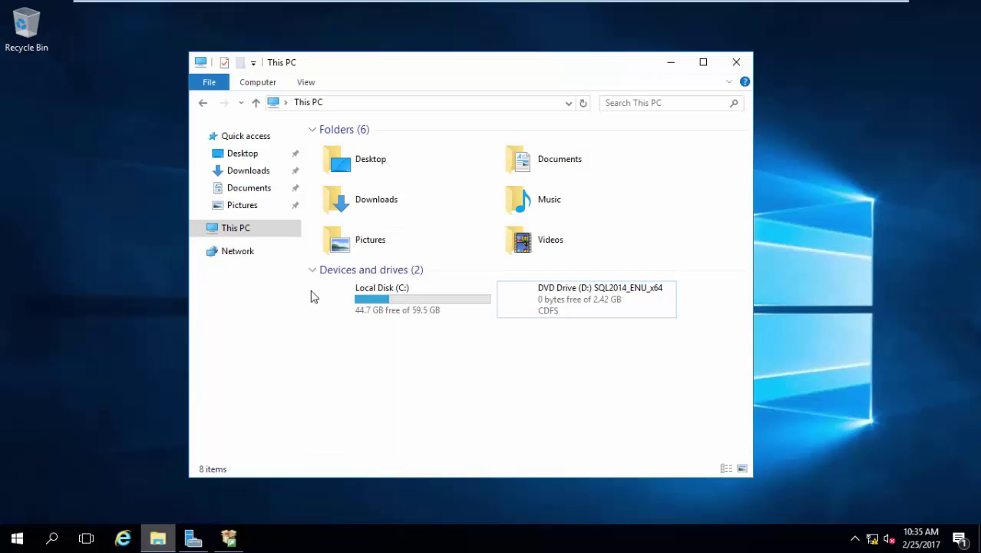
click(409, 296)
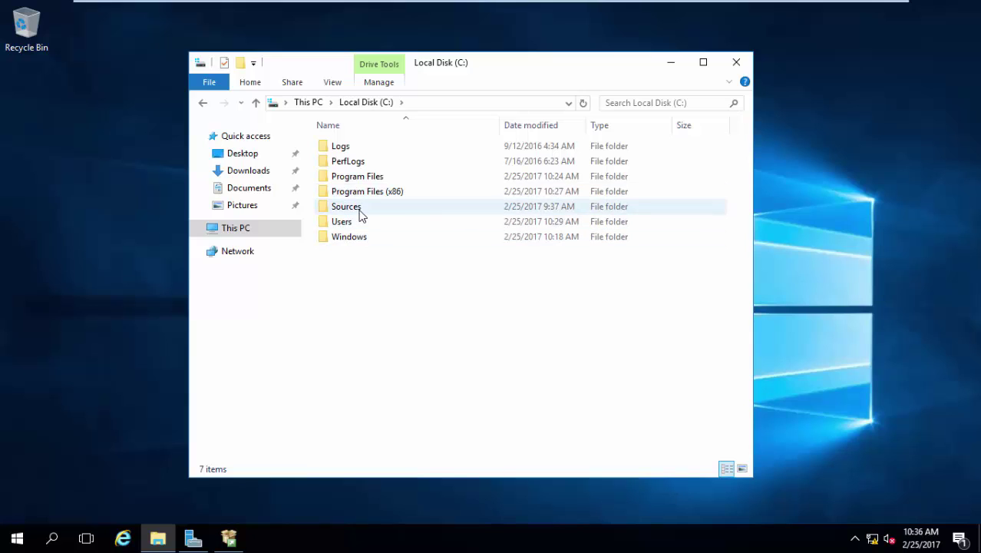
double_click(358, 207)
double_click(358, 147)
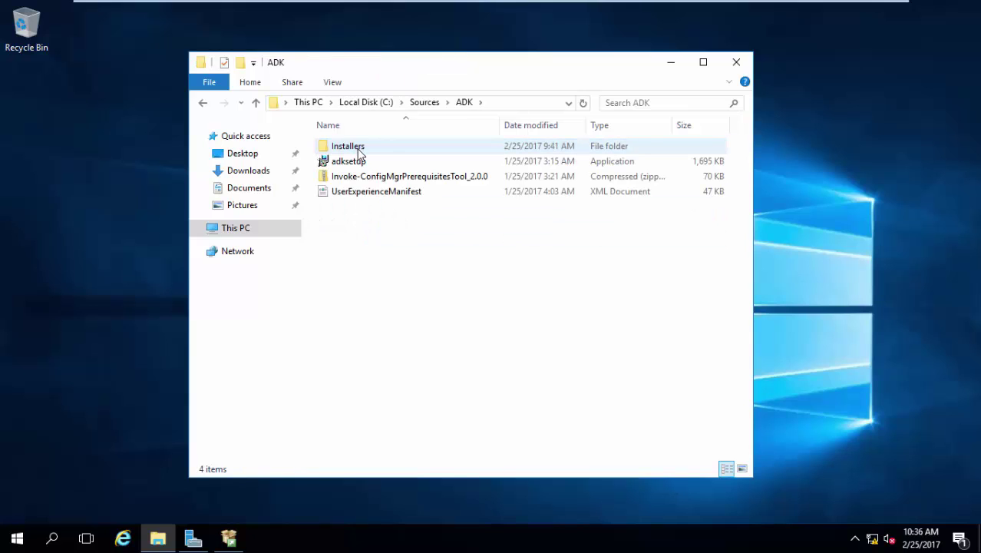
click(360, 166)
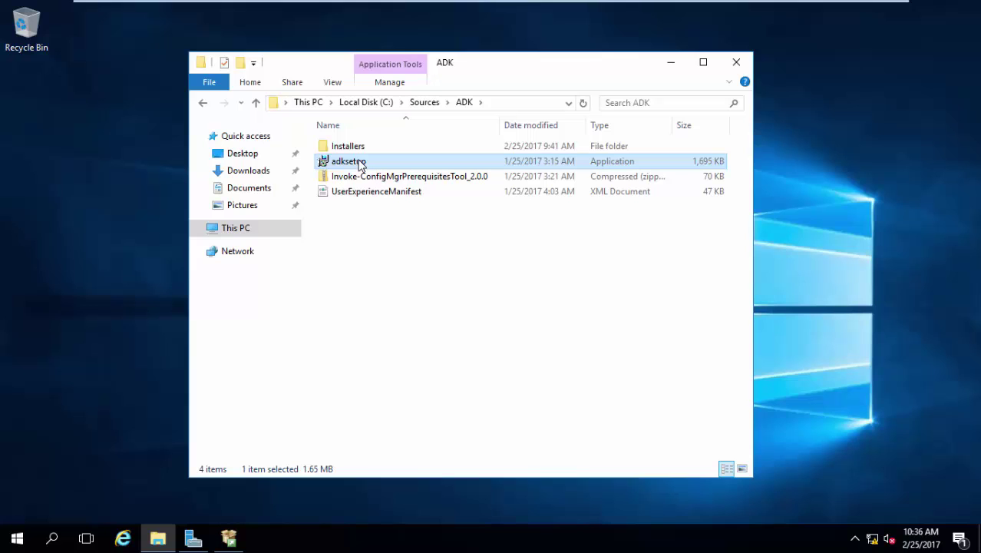
double_click(360, 163)
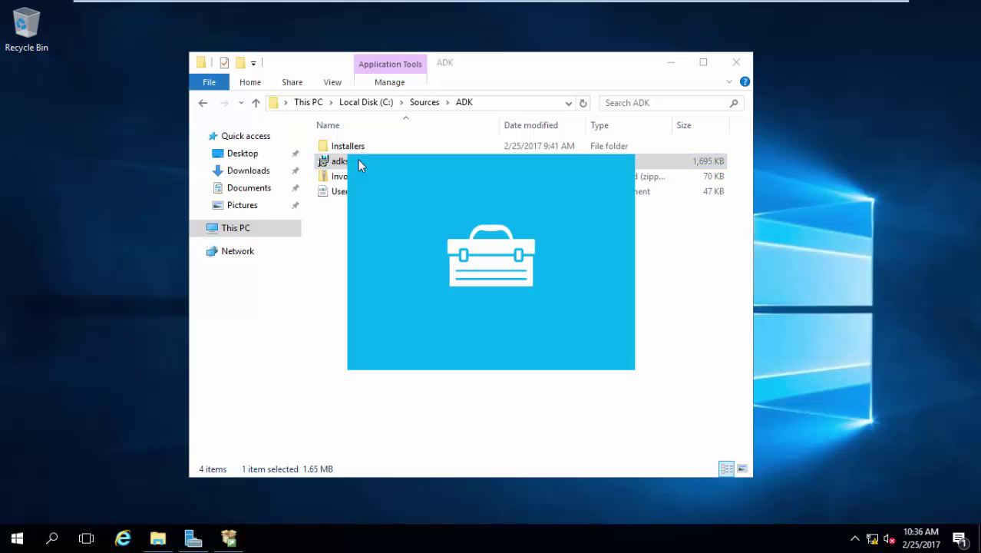
Keep the default ADK install path and privacy choice, and accept the licence agreement.
click(673, 62)
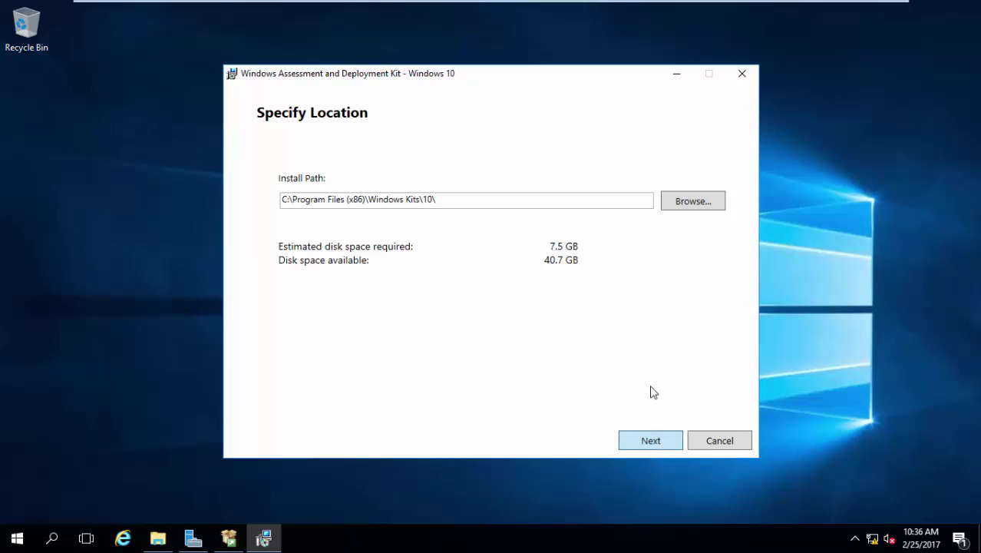
click(651, 447)
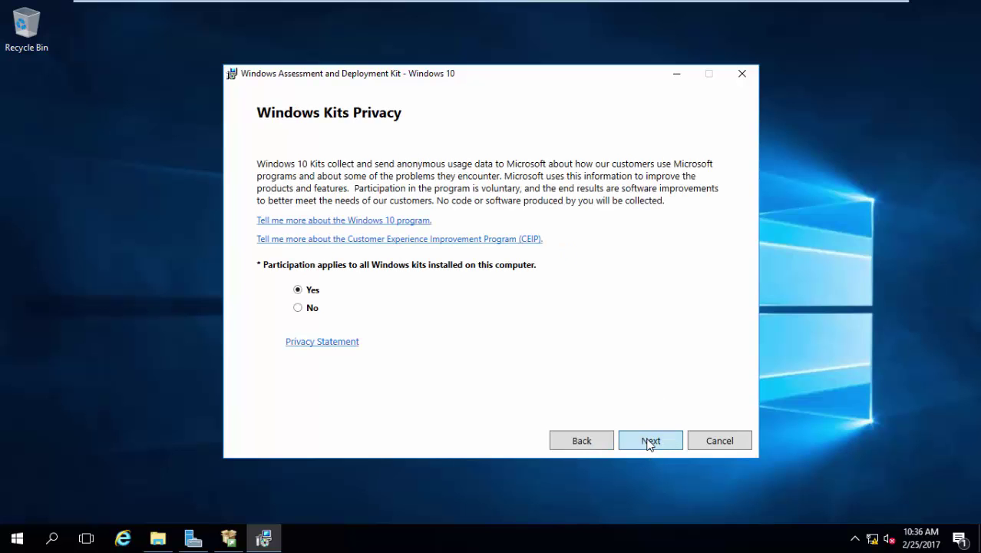
click(649, 443)
click(650, 442)
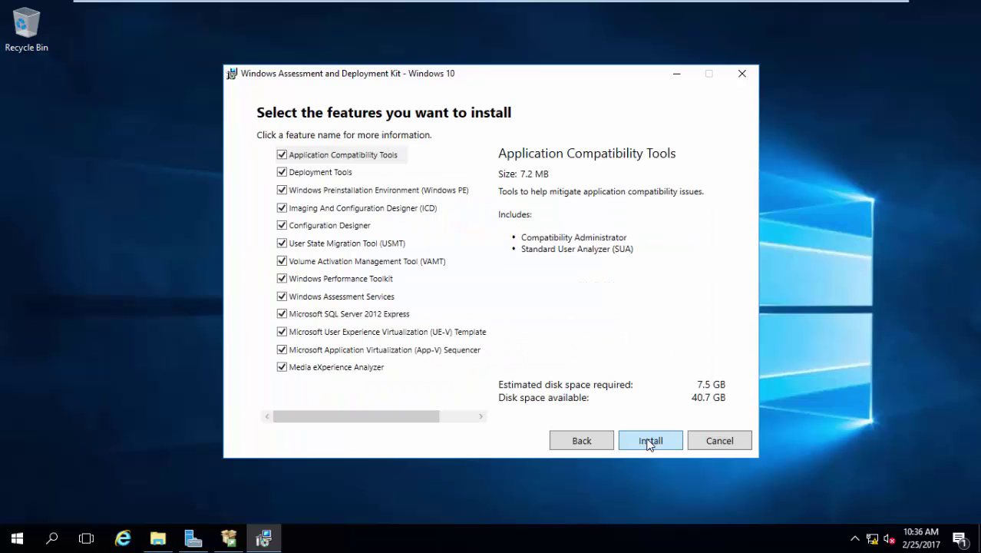
Clear every ADK feature checkbox, from Application Compatibility Tools through Media eXperience Analyzer.
click(283, 155)
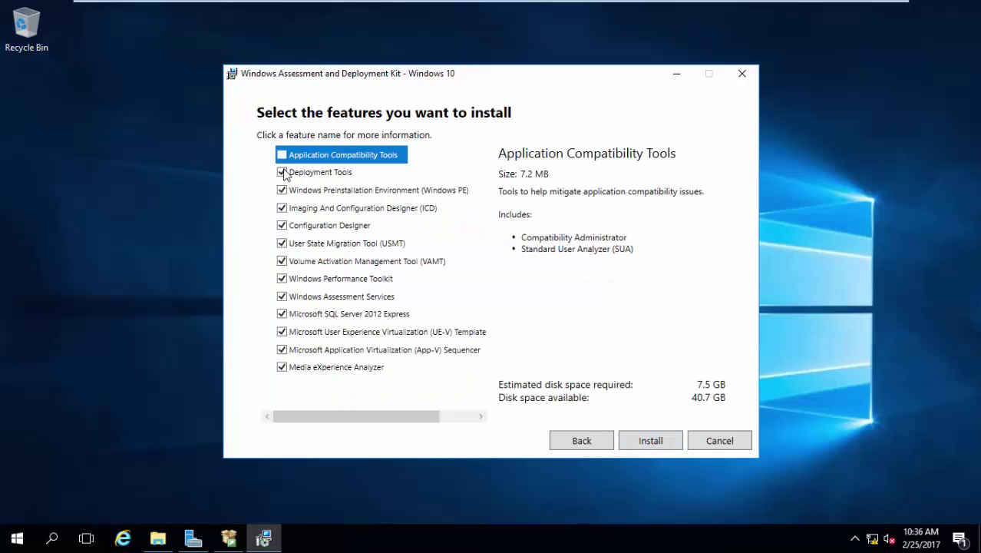
click(282, 172)
click(282, 190)
click(284, 178)
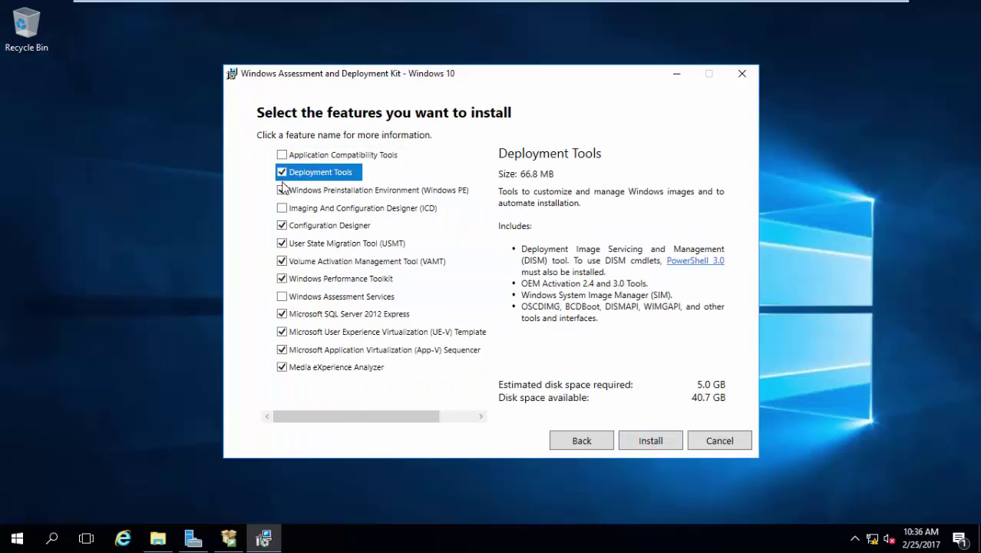
click(282, 172)
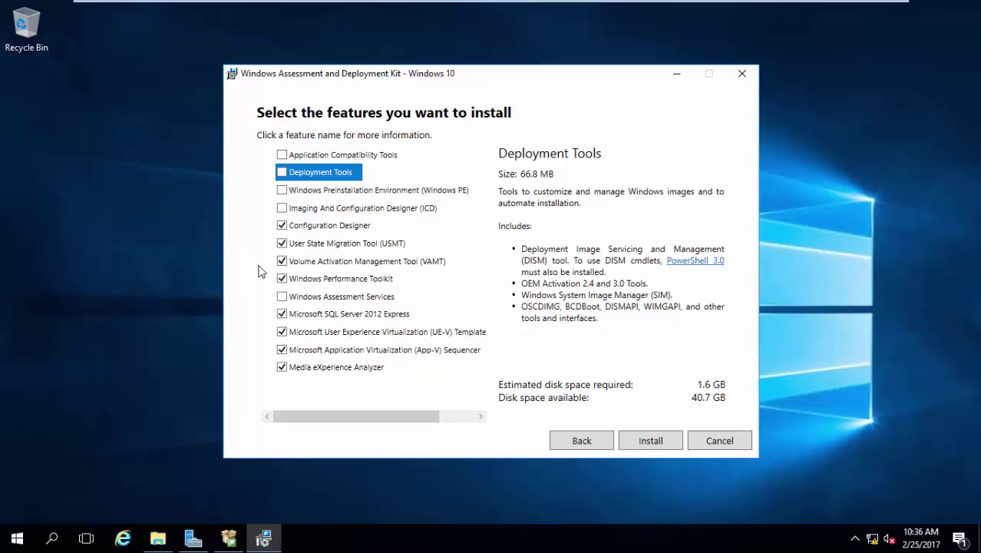
click(286, 229)
click(282, 226)
click(282, 243)
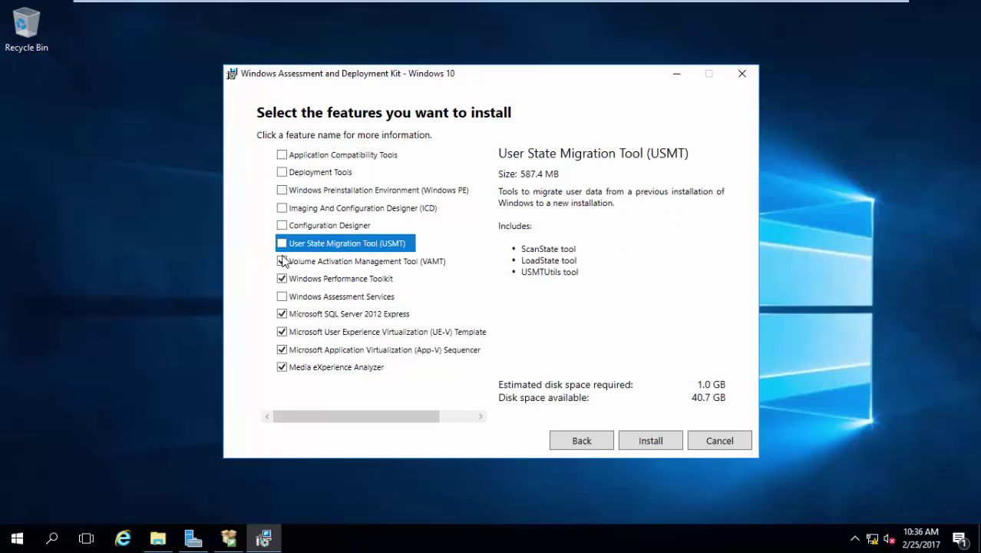
click(283, 261)
click(282, 314)
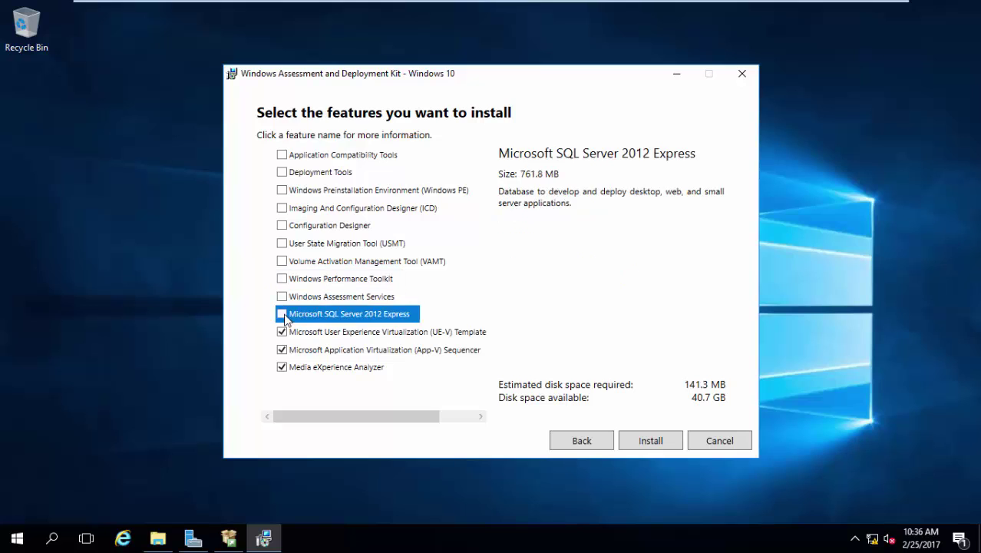
click(281, 331)
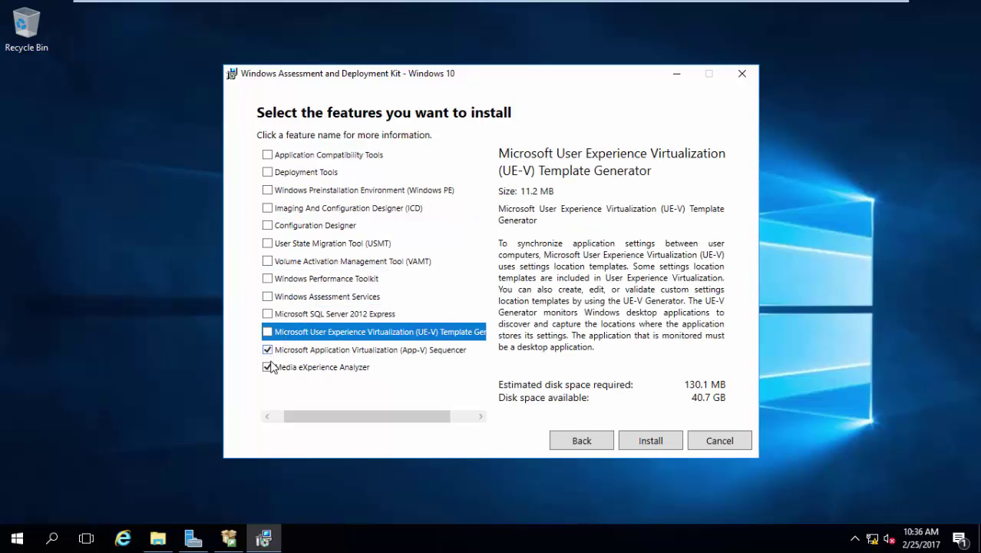
click(268, 349)
click(268, 367)
drag(334, 414, 300, 388)
Select only Deployment Tools, Windows PE and USMT, and start the installation.
click(282, 172)
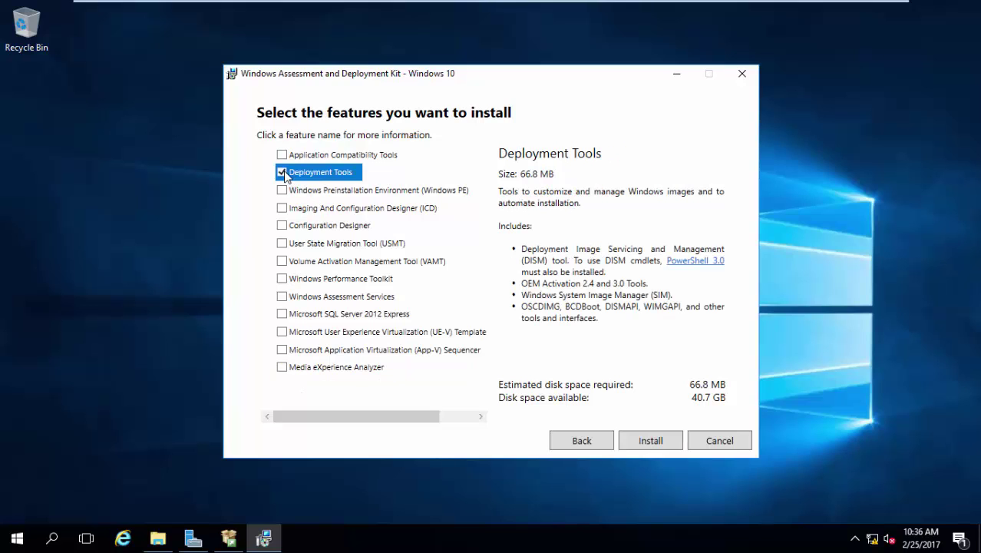
click(281, 190)
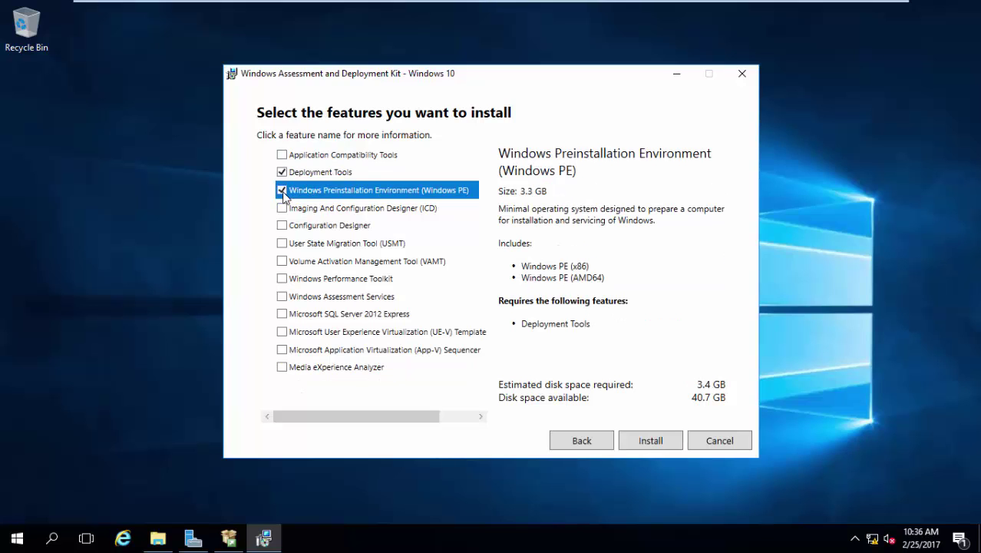
click(282, 243)
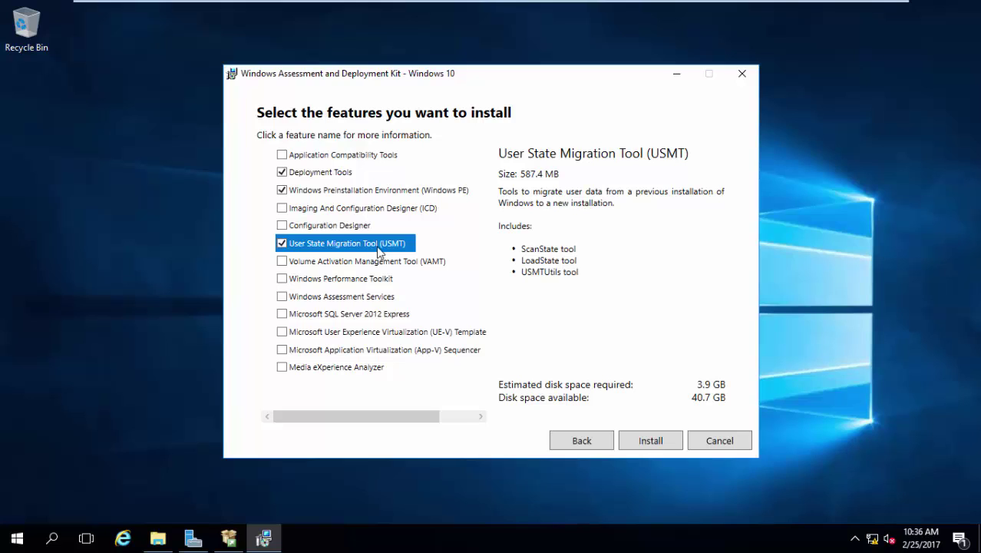
click(637, 445)
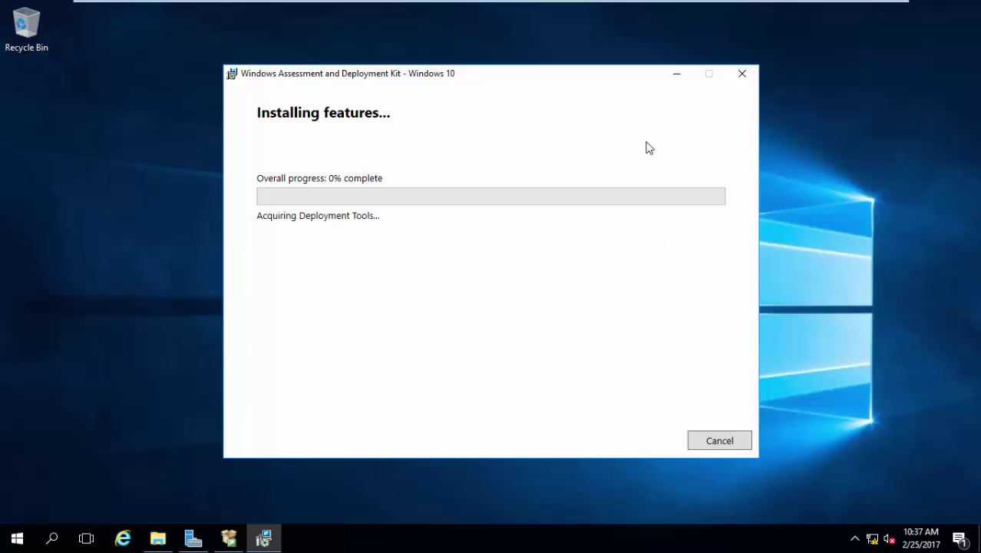
Let the Deployment Tools, Windows PE and USMT installation finish, then close Windows ADK Setup.
mouse_move(661, 5)
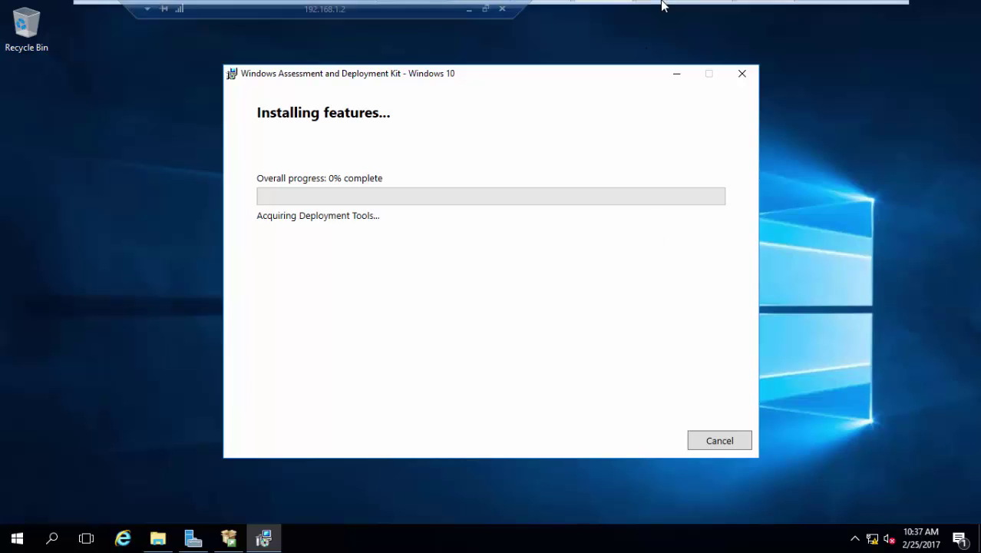
click(470, 8)
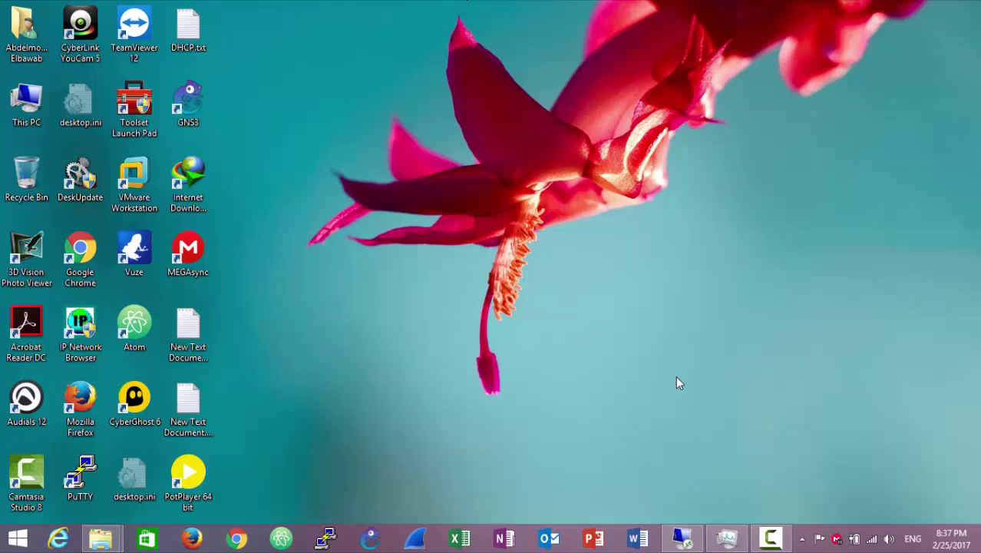
click(768, 539)
click(912, 472)
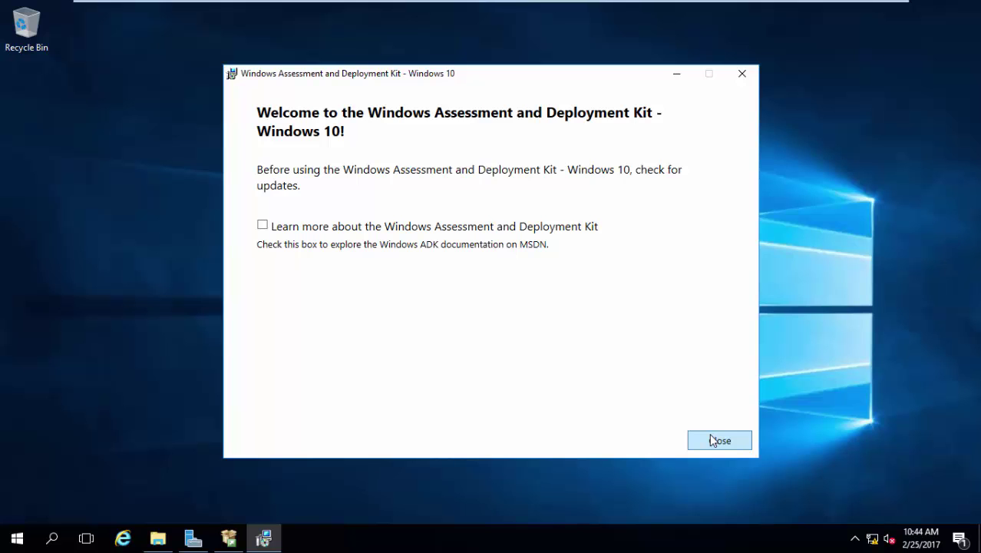
click(709, 435)
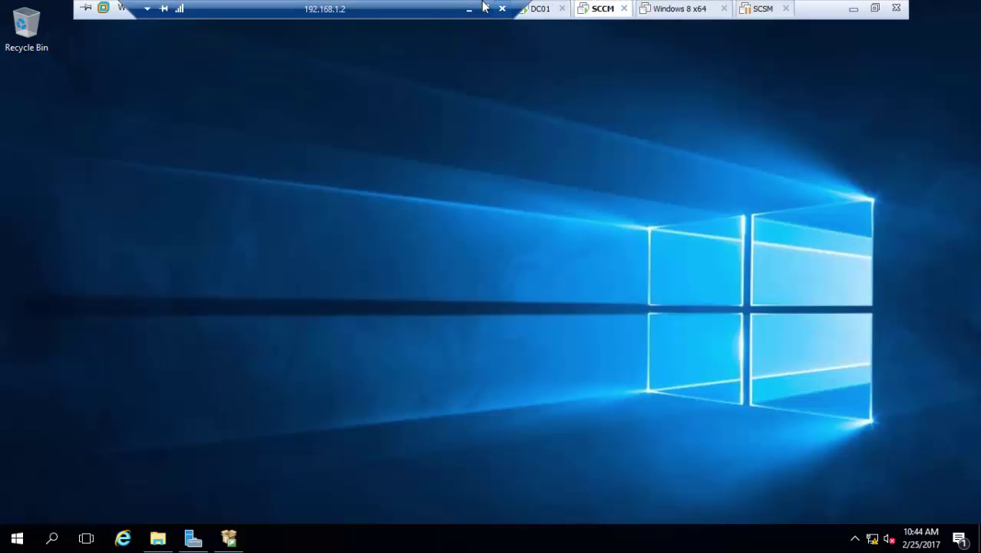